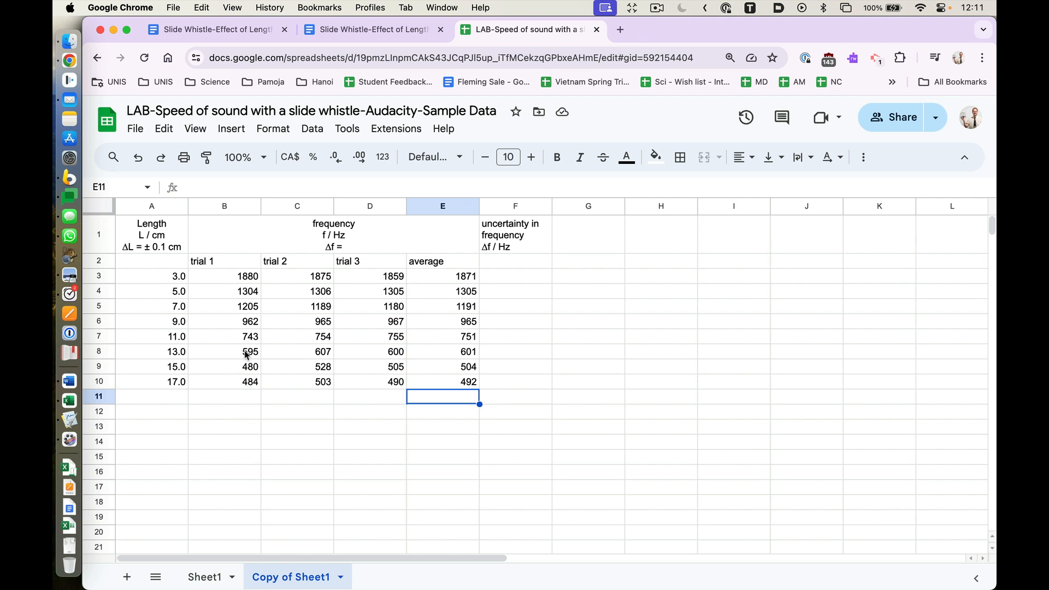
Complete the merged frequency header by adding an uncertainty of 1 Hz after "Δf =".
double_click(380, 251)
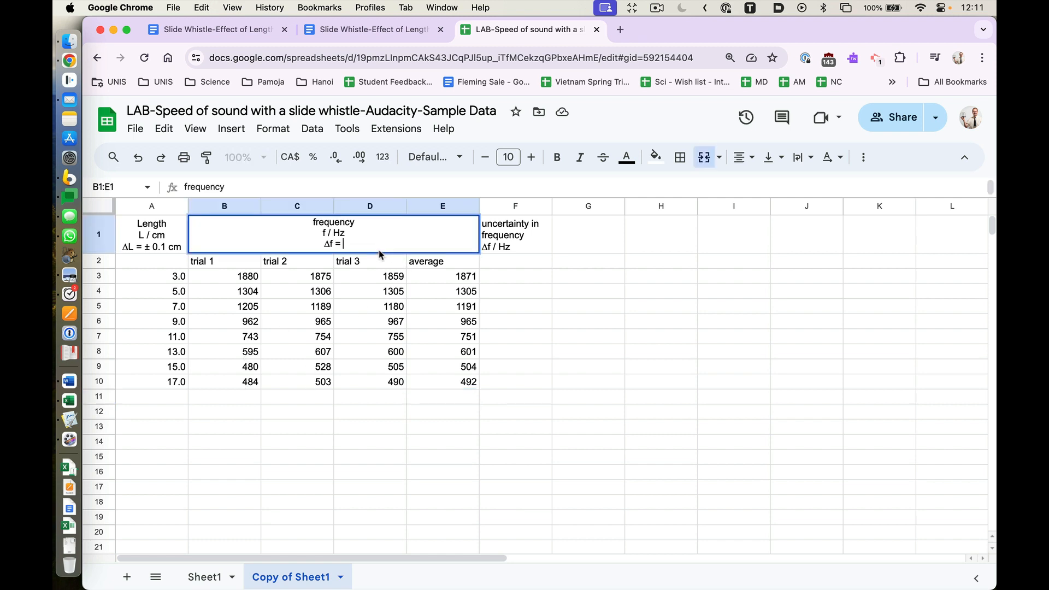
type("1 Hz")
left_click(494, 284)
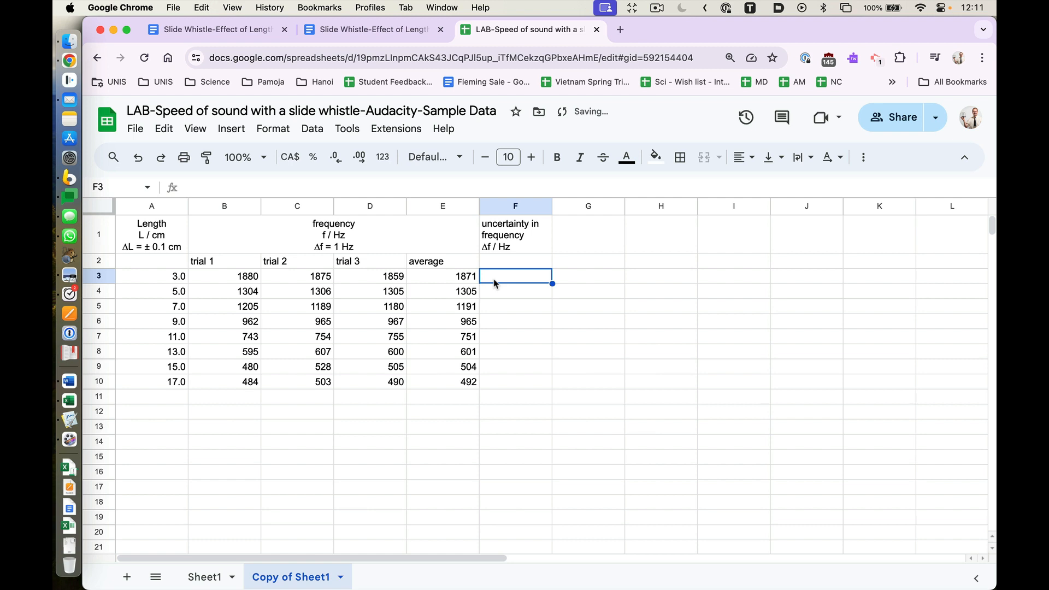
Calculate the frequency uncertainty in F3 with =(MAX(B3:D3)-min(B3:D3))/2 and autofill the formula down to F10.
type("=")
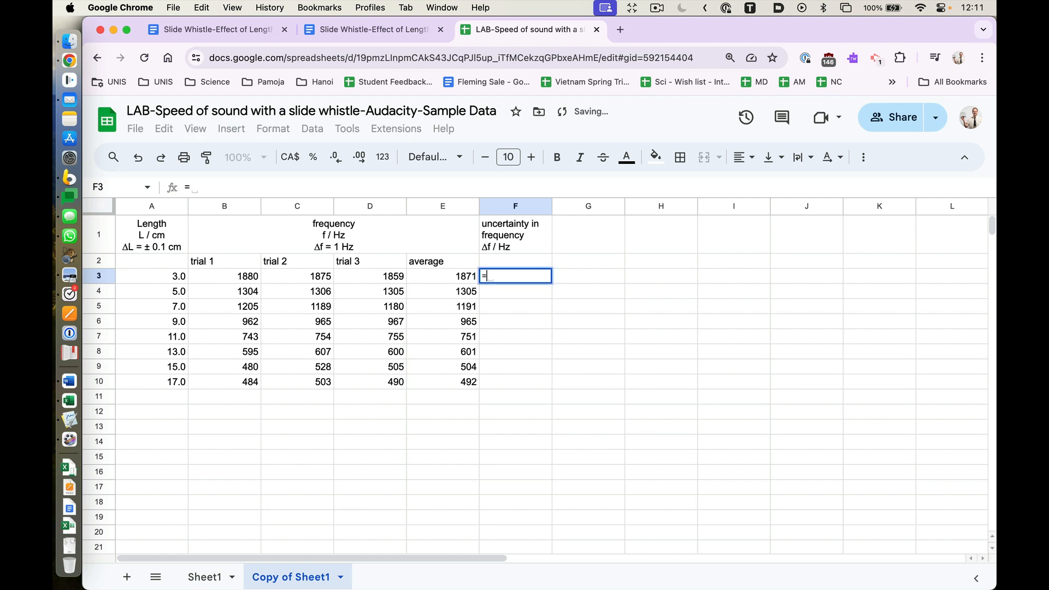
type("(m")
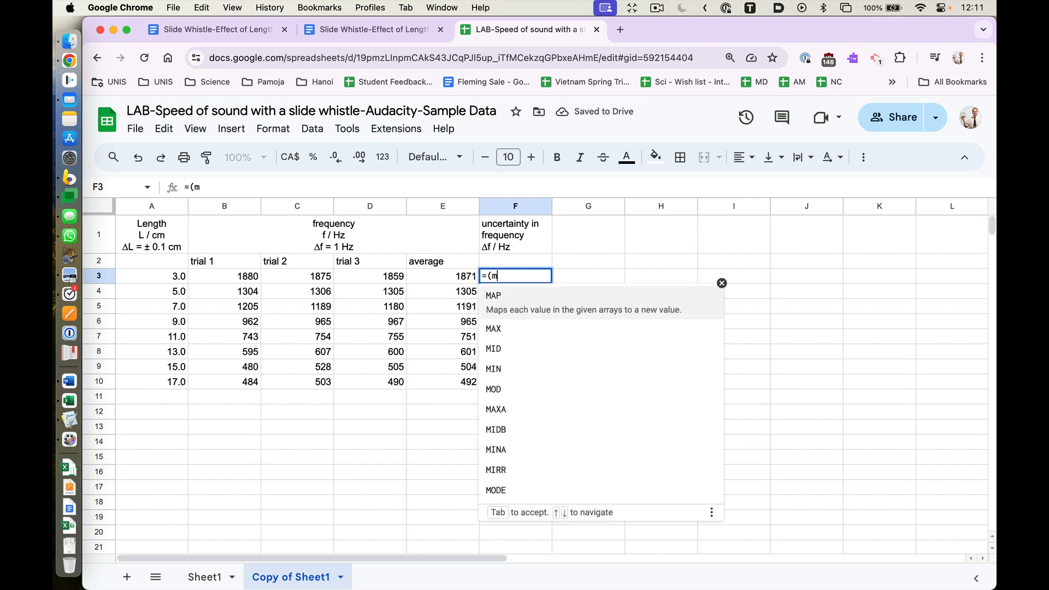
type("ax")
left_click(536, 300)
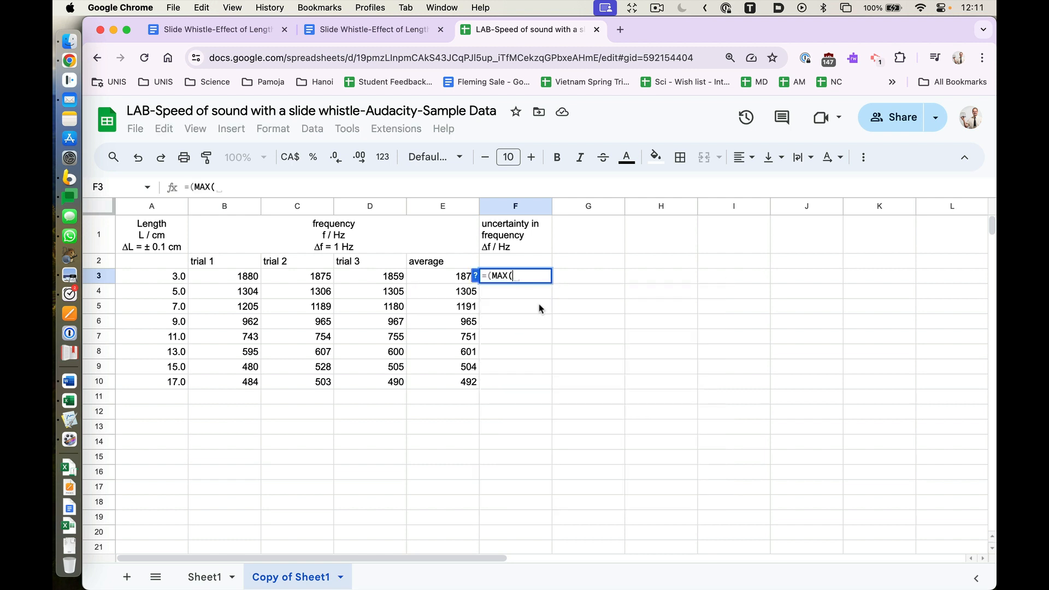
left_click_drag(248, 276, 354, 279)
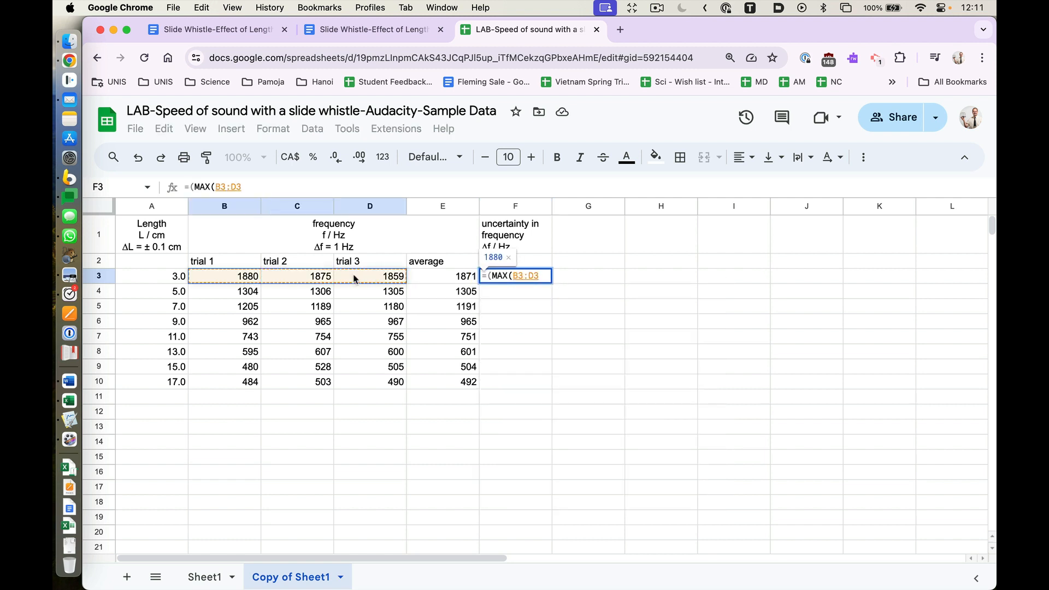
type(")-min")
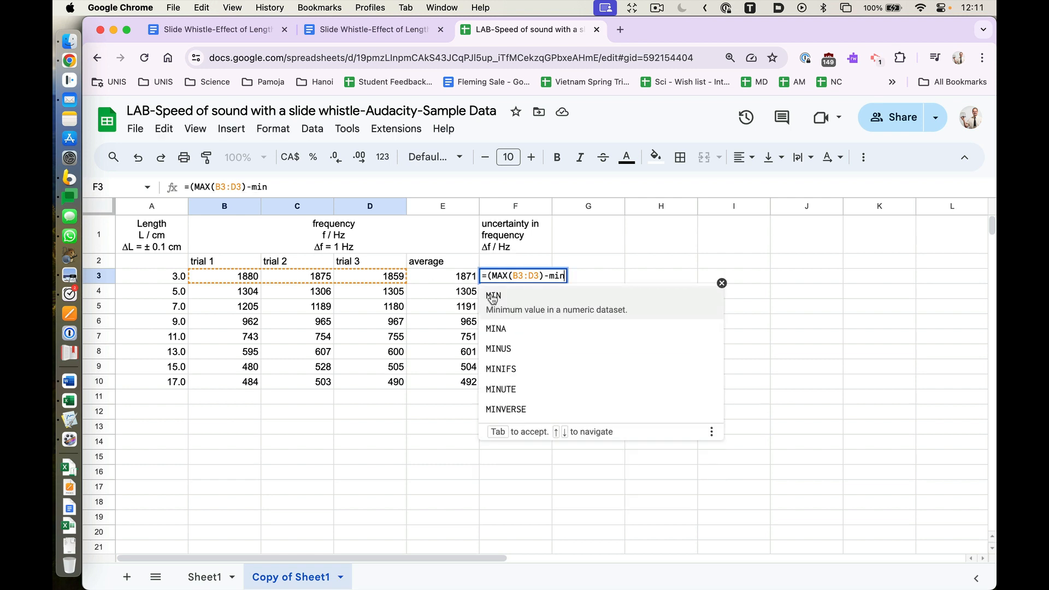
type("(")
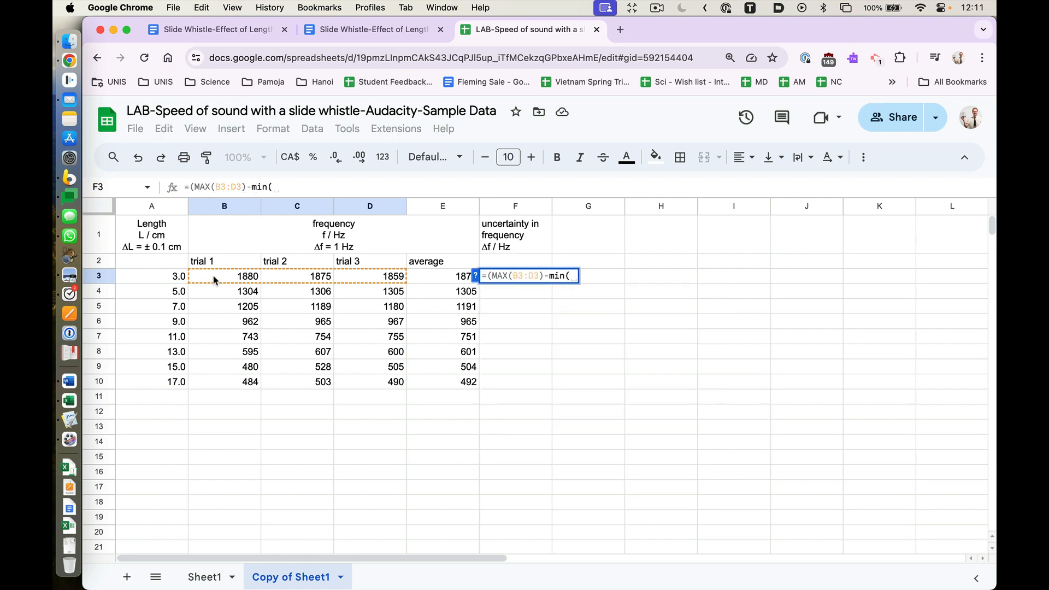
left_click_drag(215, 277, 372, 283)
type(")")
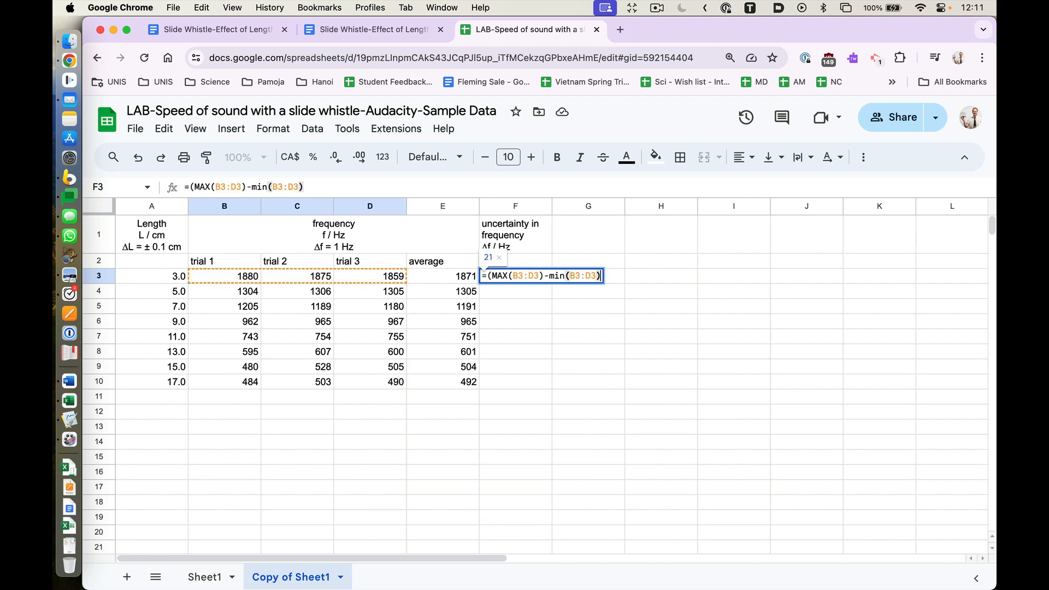
type(")")
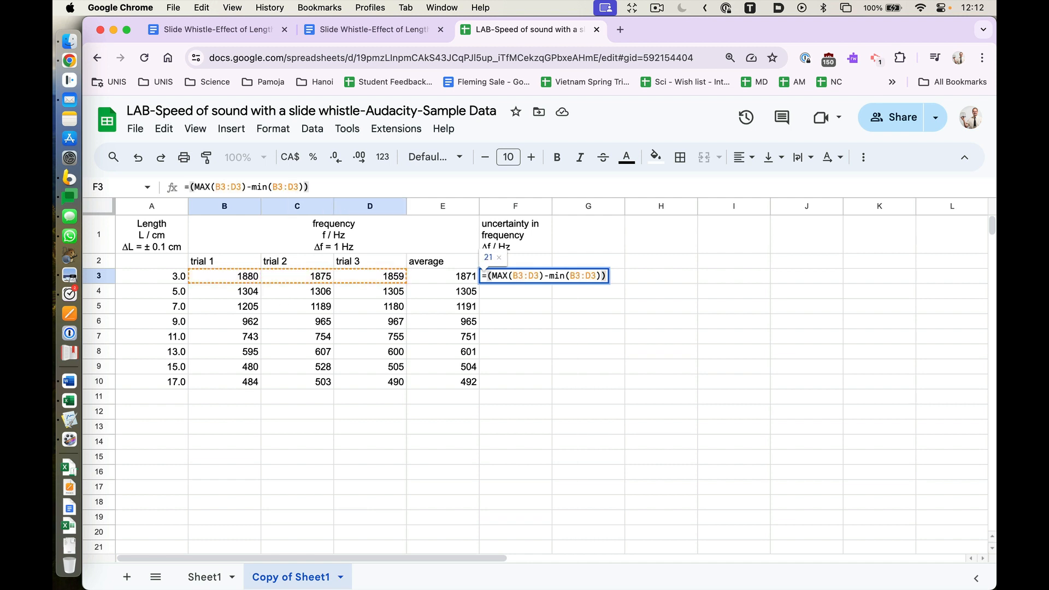
type("/2")
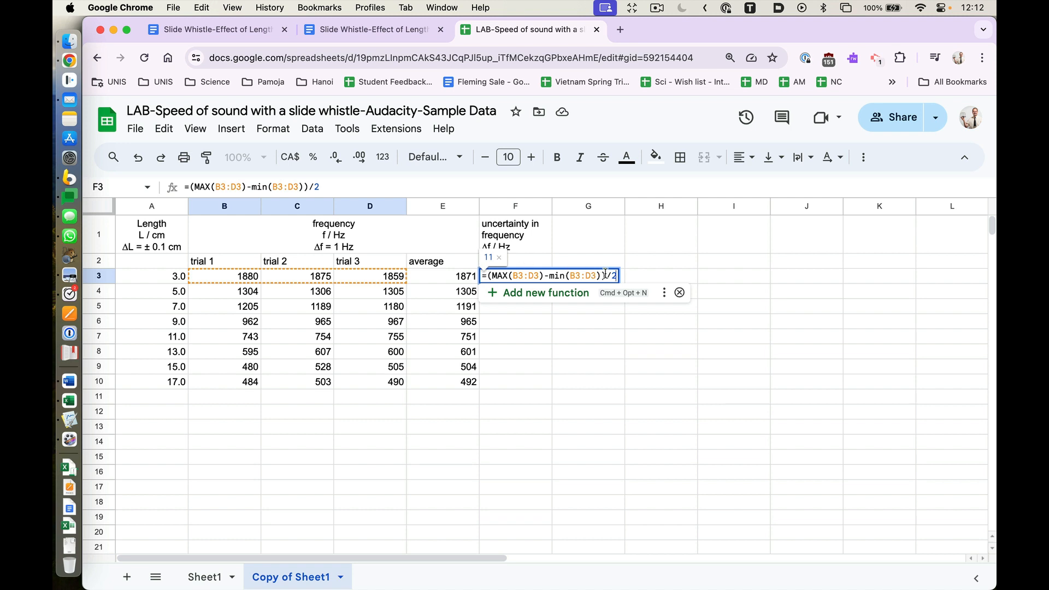
key("Return")
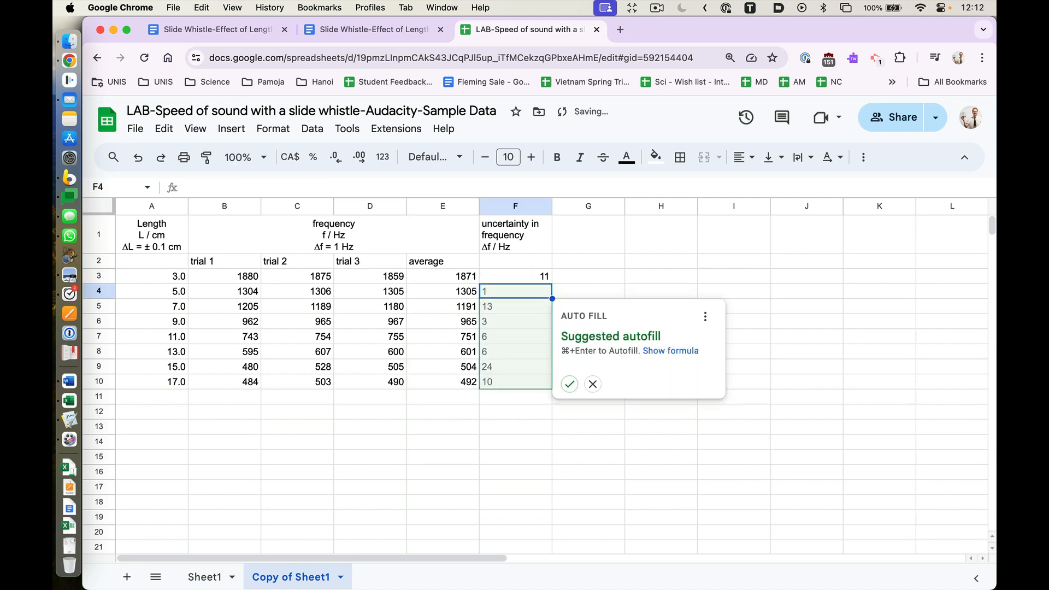
left_click(569, 384)
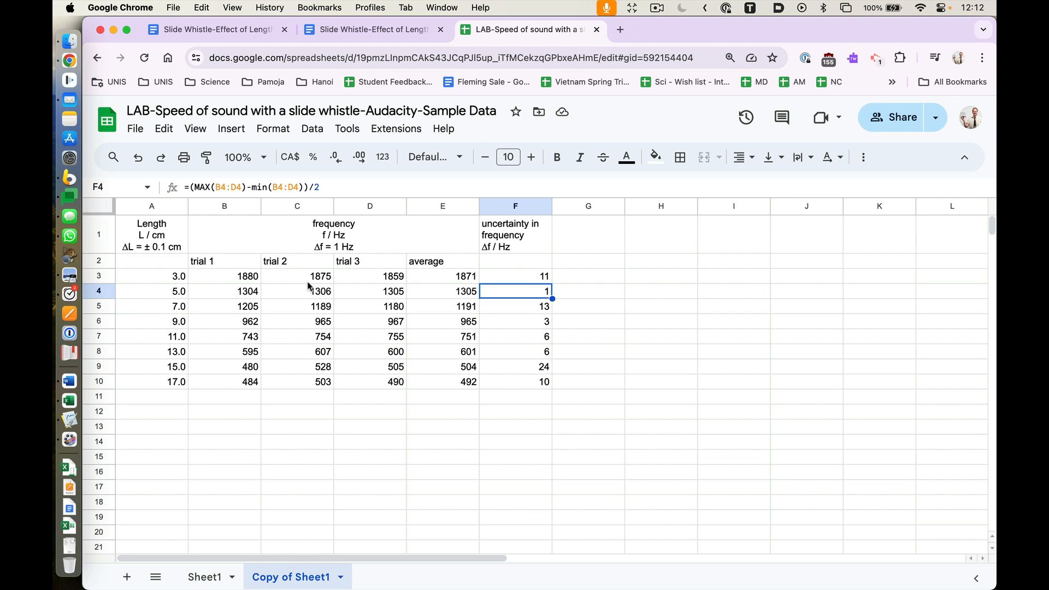
Check the uncertainty for the 15.0 cm length against its trial 1 and trial 2 frequencies.
left_click(530, 361)
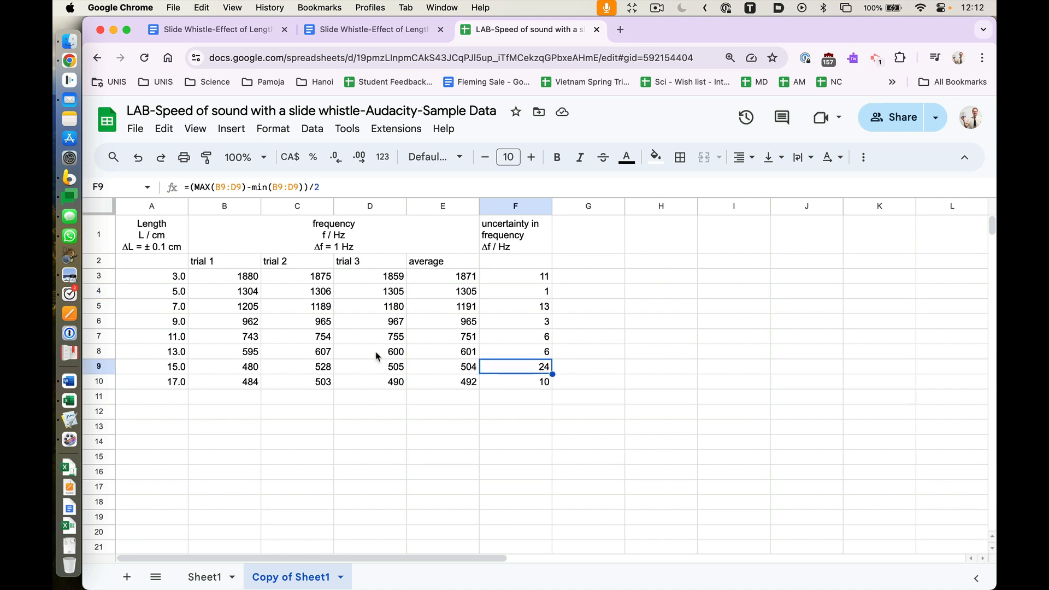
left_click(249, 369)
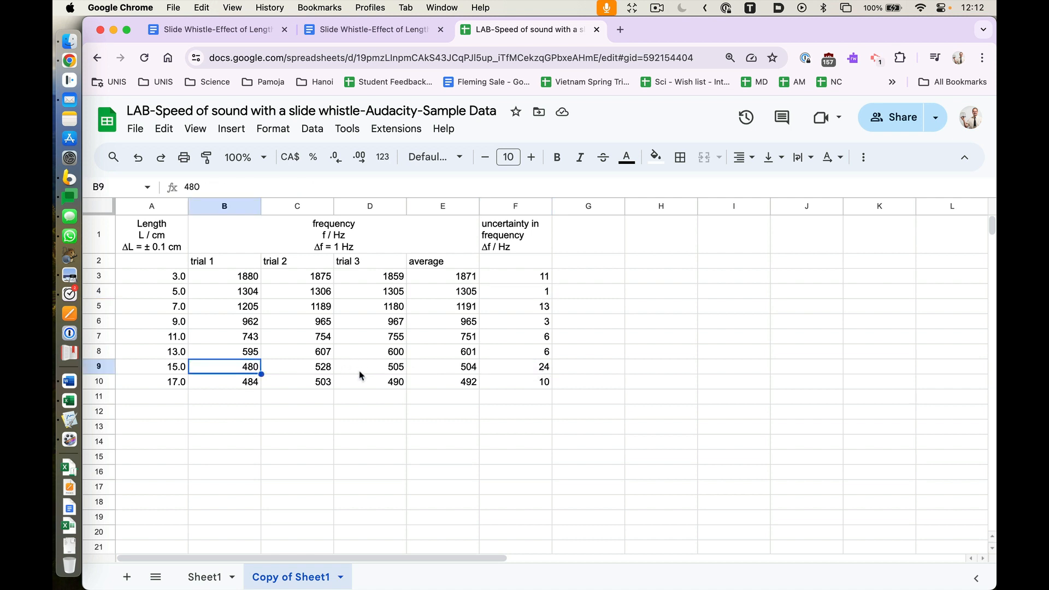
left_click(327, 370)
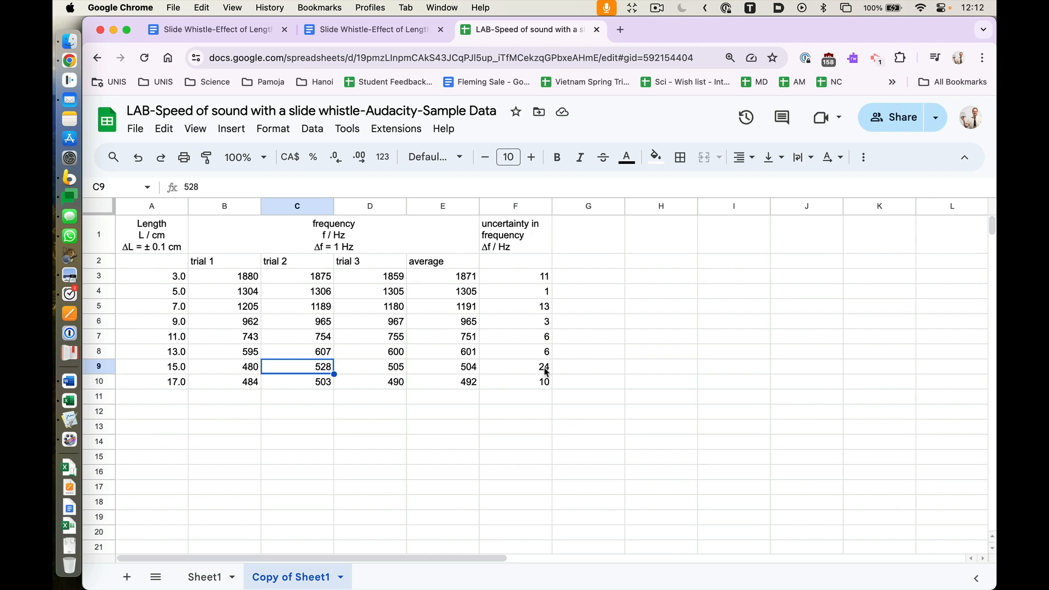
Switch to the Slide Whistle working-out document and review instruction 5 on wavelength and the theory section's length-wavelength formula.
key("ctrl+shift+Tab")
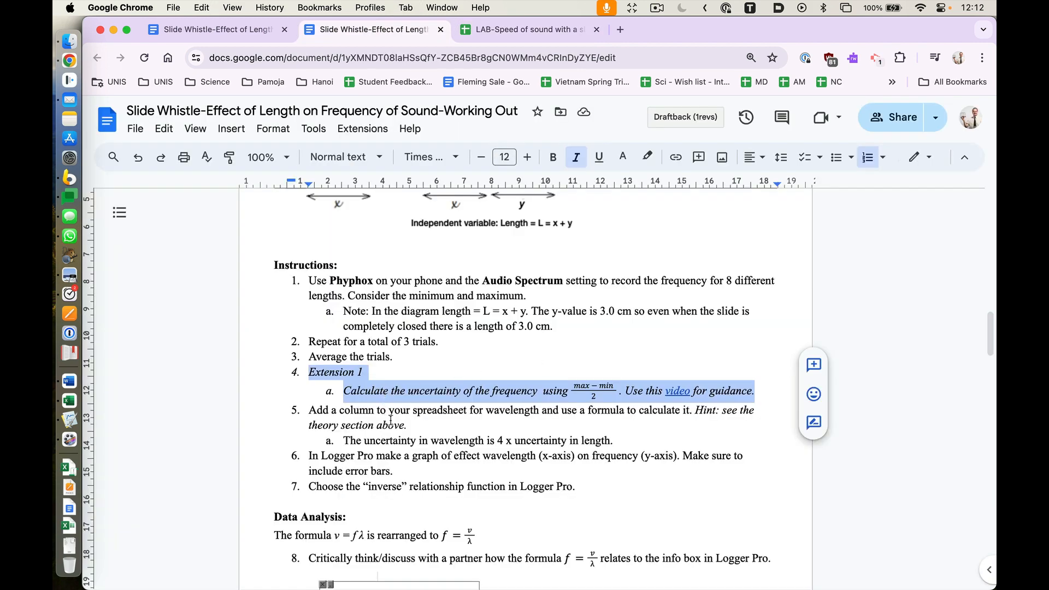
left_click_drag(409, 425, 309, 415)
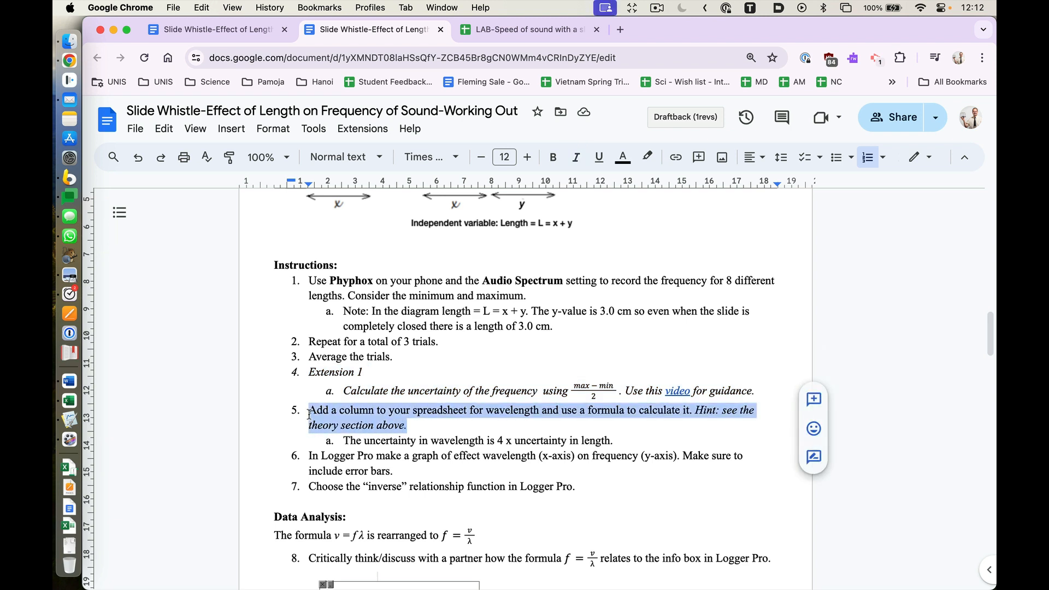
left_click(560, 445)
scroll(560, 448, "up", 4)
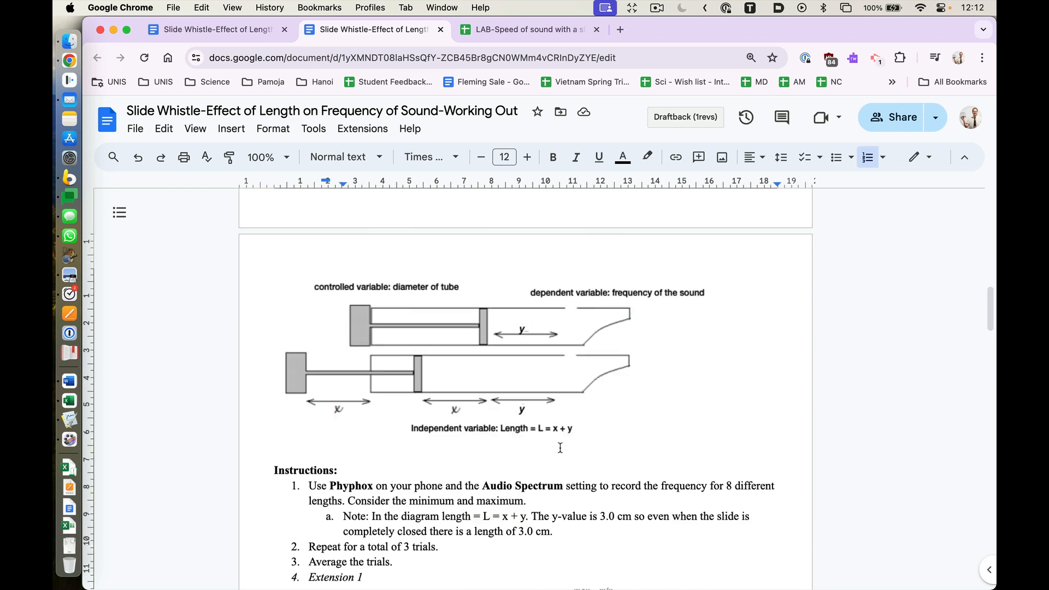
scroll(560, 447, "up", 15)
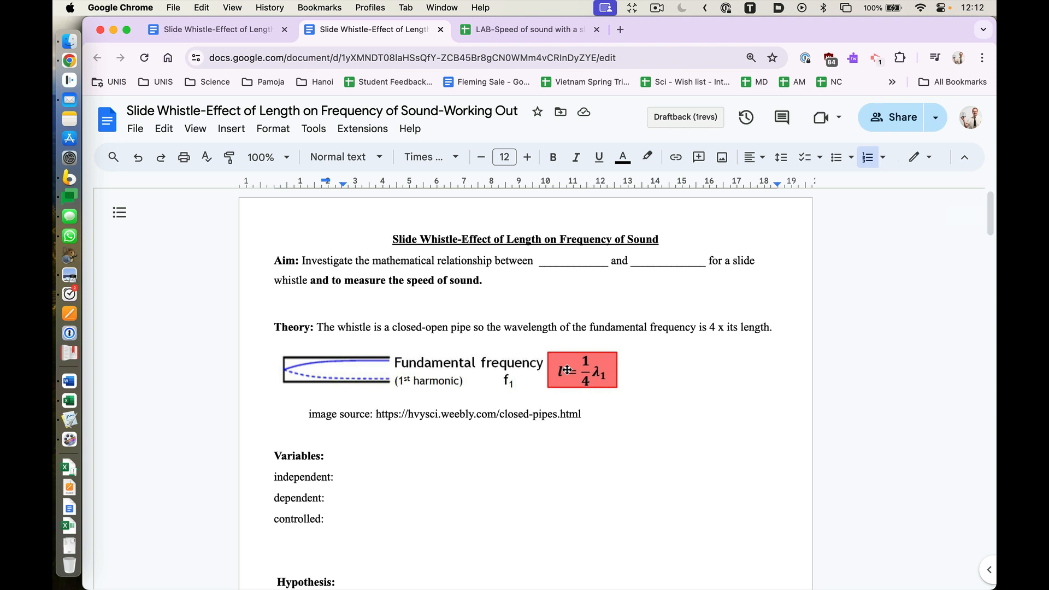
Return to the spreadsheet and copy the wavelength header from G1 of Sheet1 into G1 of Copy of Sheet1.
key("ctrl+Tab")
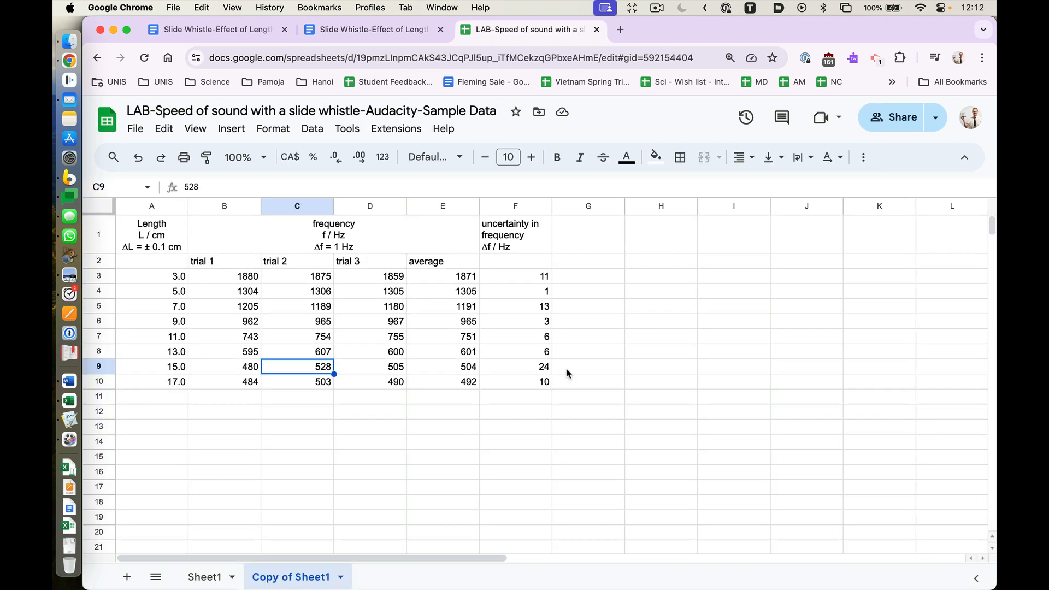
left_click(205, 576)
left_click(607, 234)
key("super+c")
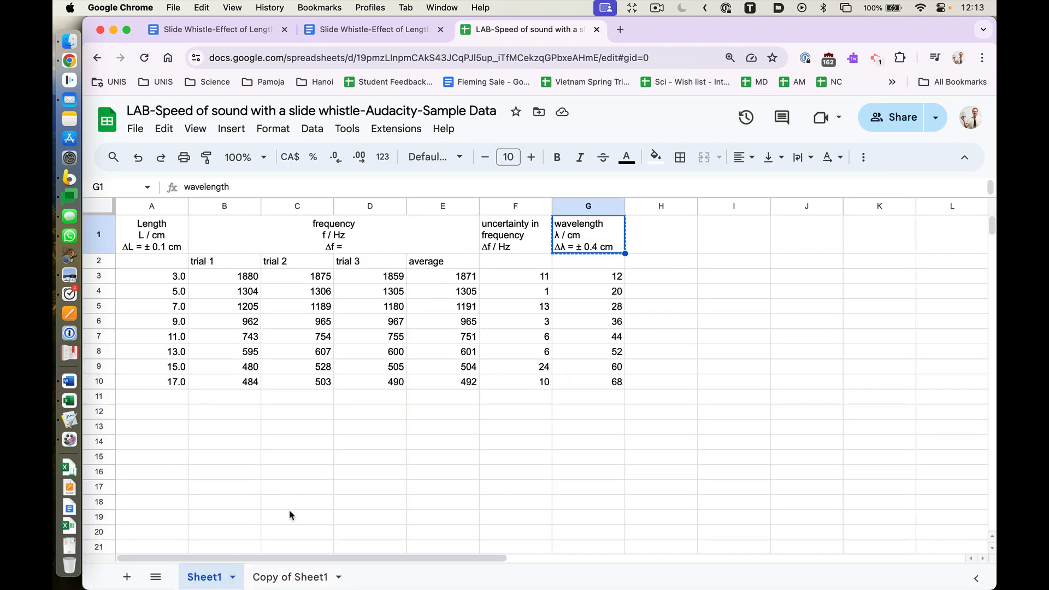
left_click(289, 578)
left_click(579, 236)
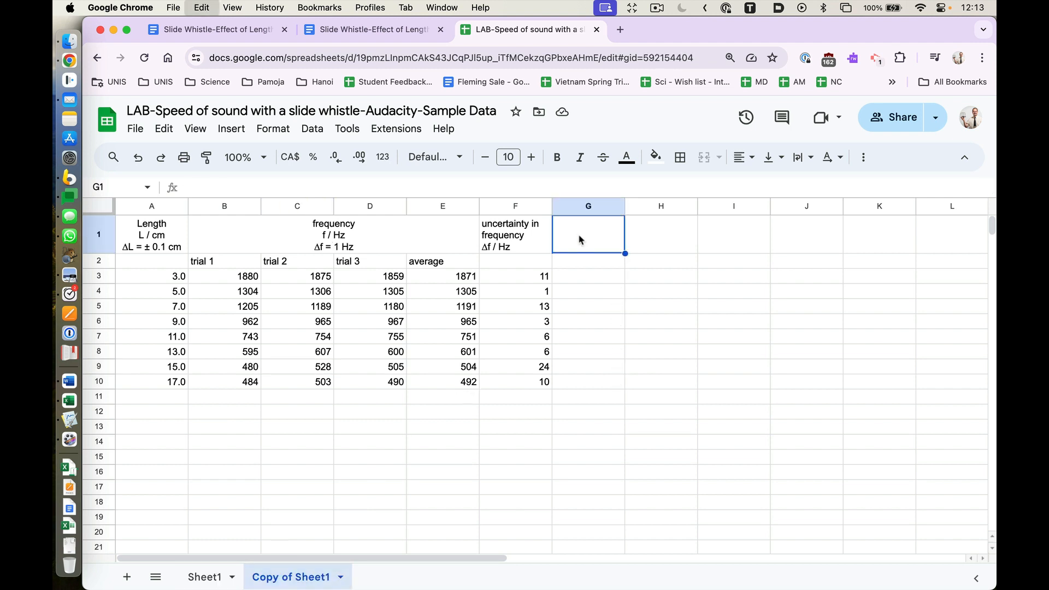
key("super+v")
left_click(572, 282)
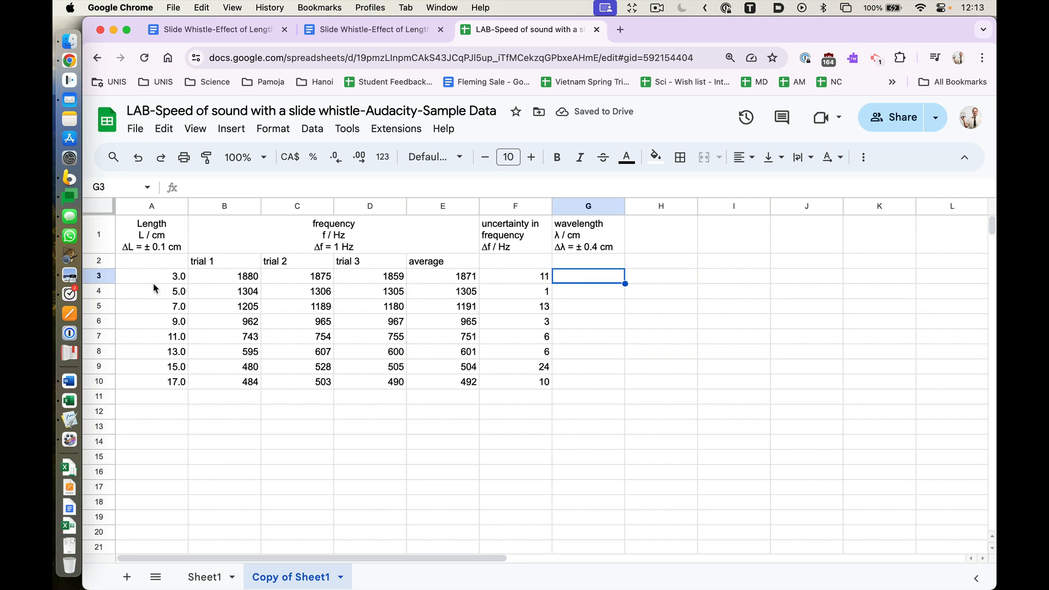
type("12")
key("Return")
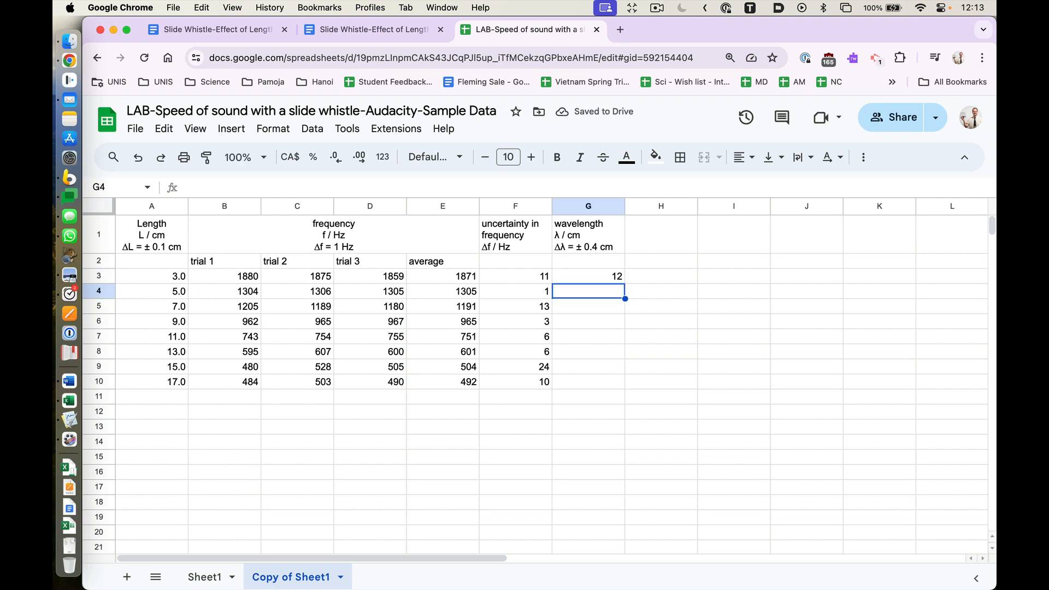
type("20")
key("Return")
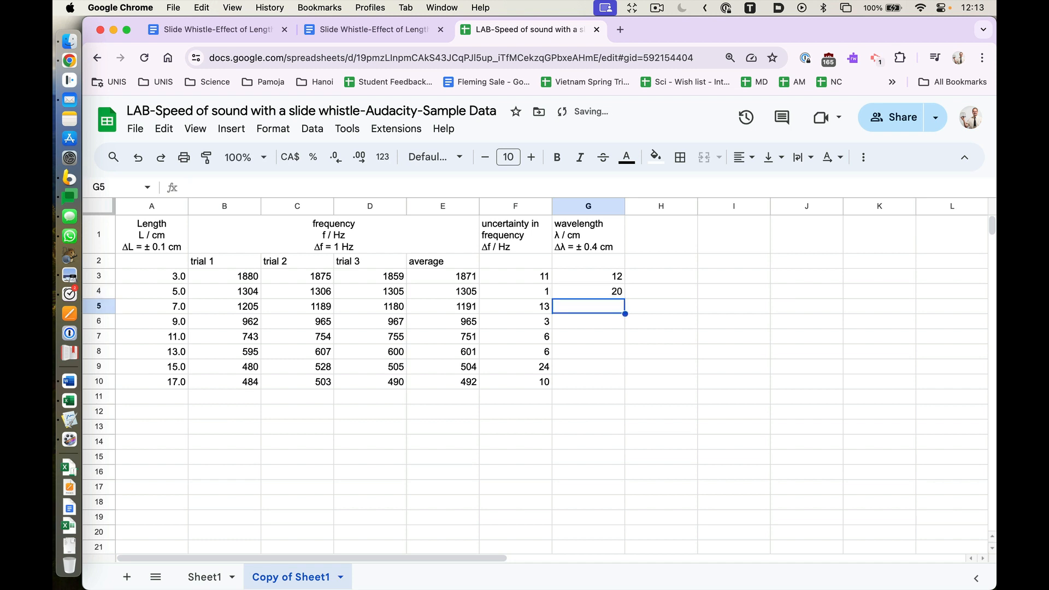
key("Up")
key("Up")
key("Delete")
key("shift+Down")
key("Delete")
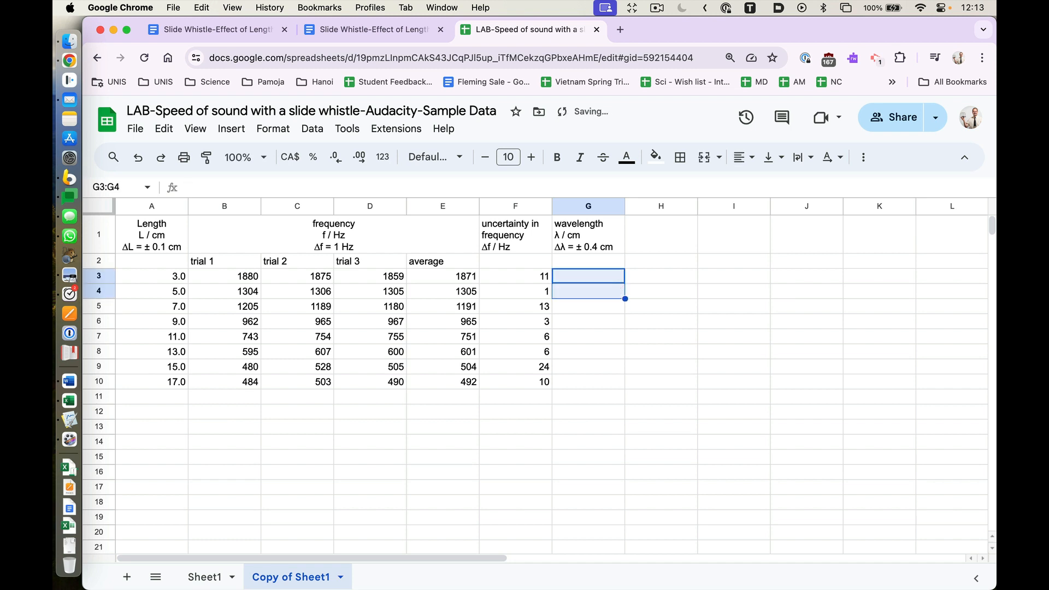
Calculate the wavelength in G3 with =A3*4 and autofill the formula down to G10.
key("Up")
key("Down")
type("=")
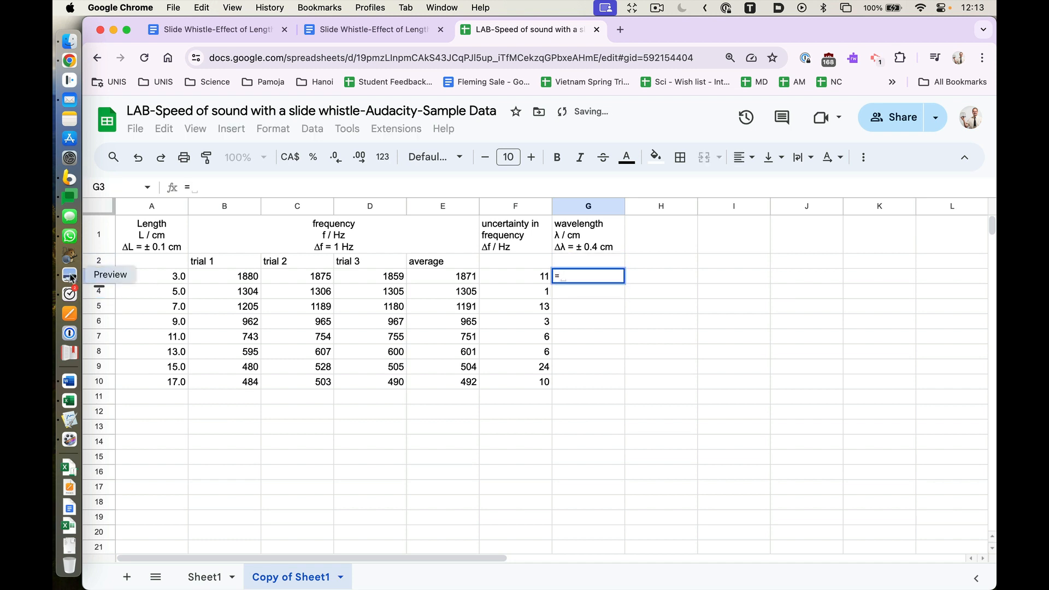
left_click(177, 280)
type("*")
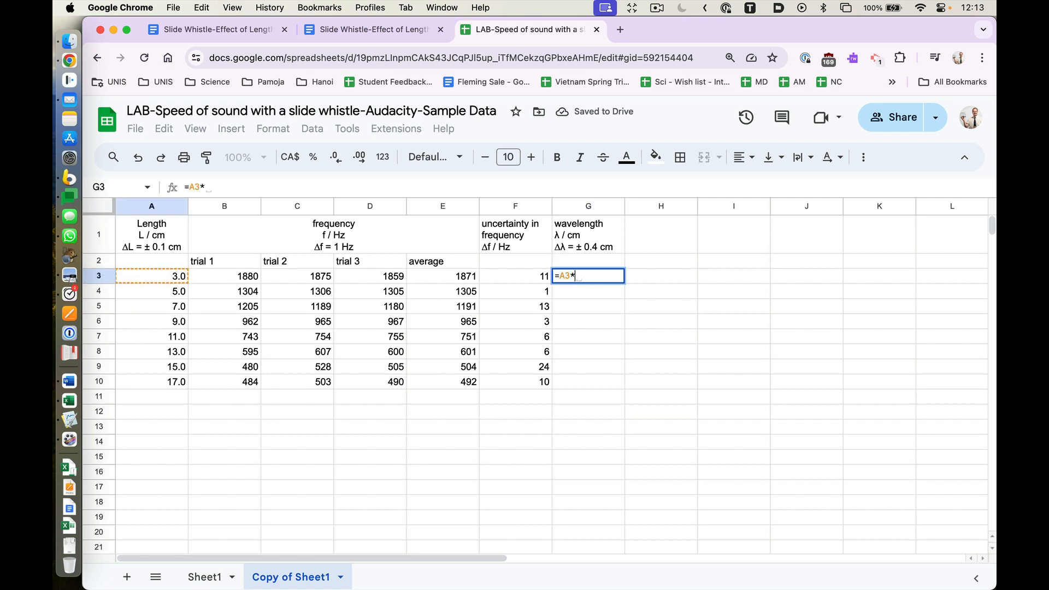
type("4")
key("Return")
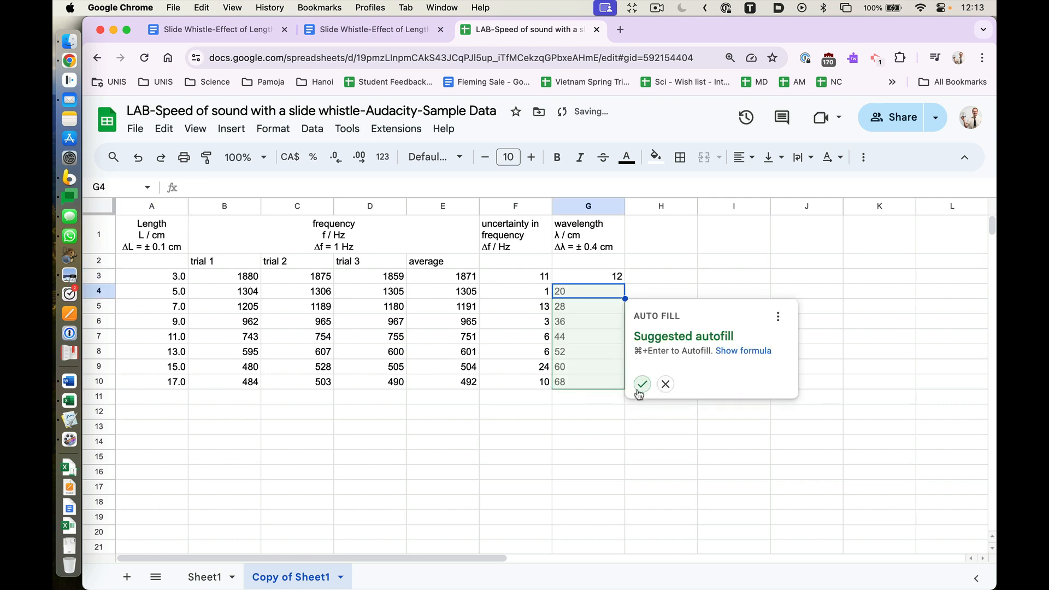
left_click(637, 387)
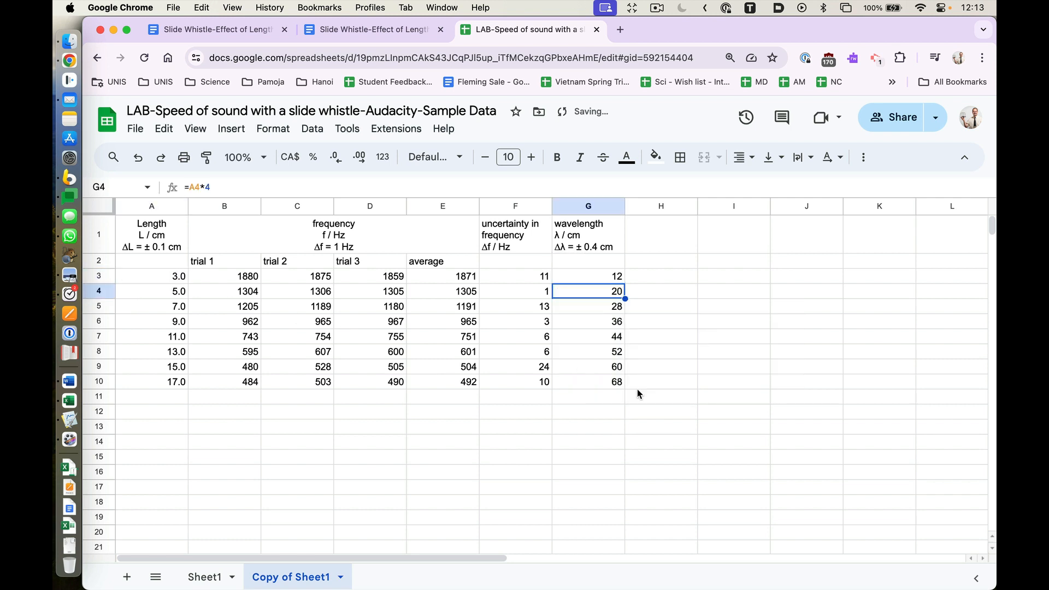
Remove the ± 0.4 cm value after "Δλ =" in the wavelength header in G1.
left_click(578, 244)
left_click_drag(577, 243, 612, 244)
key("BackSpace")
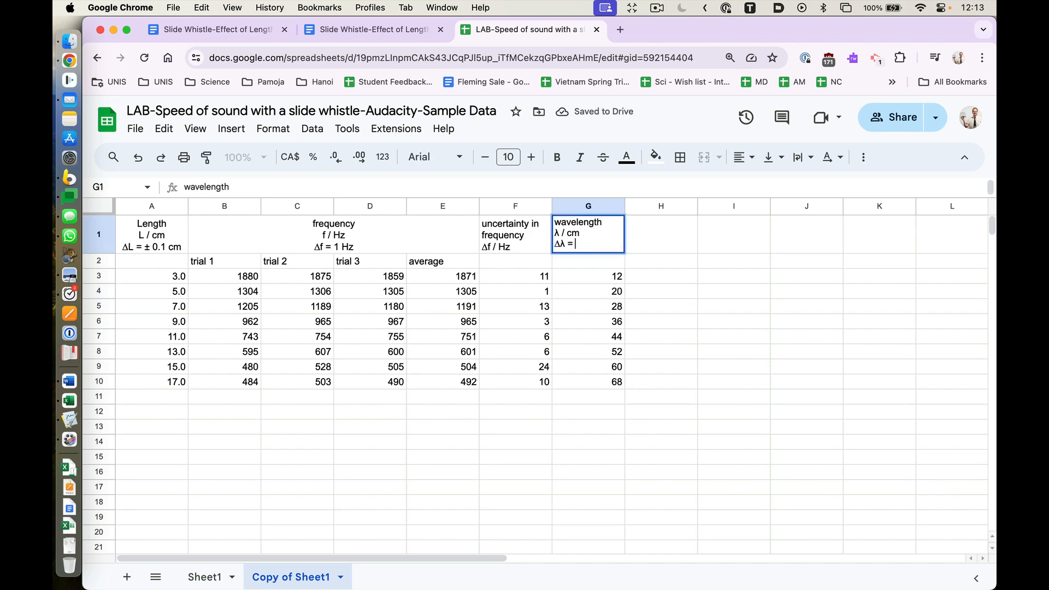
Look up instruction 5a on the uncertainty in wavelength in the Slide Whistle working-out document.
key("ctrl+shift+Tab")
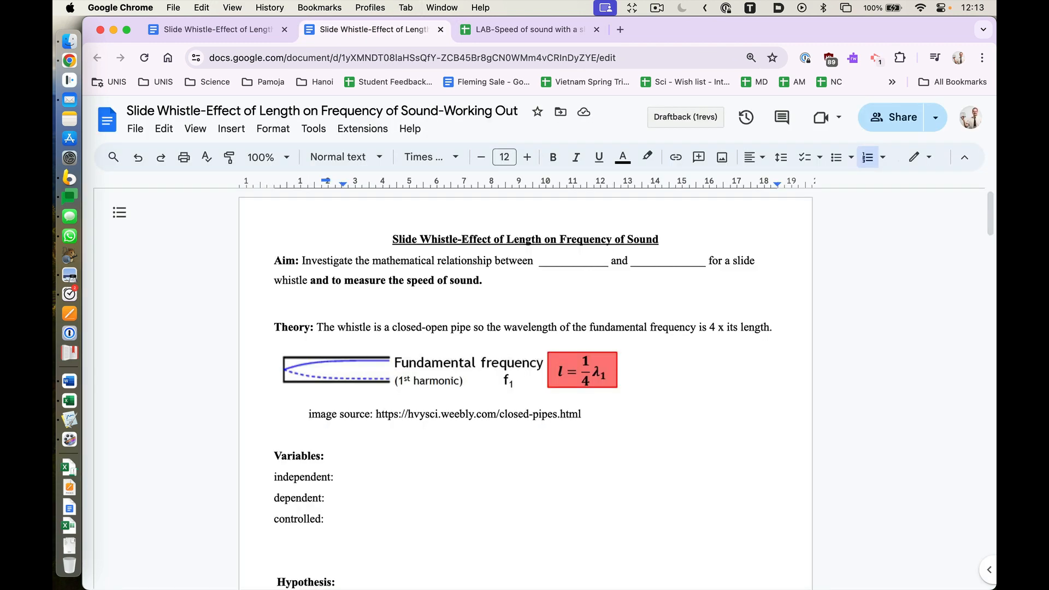
scroll(570, 406, "down", 15)
scroll(570, 406, "down", 7)
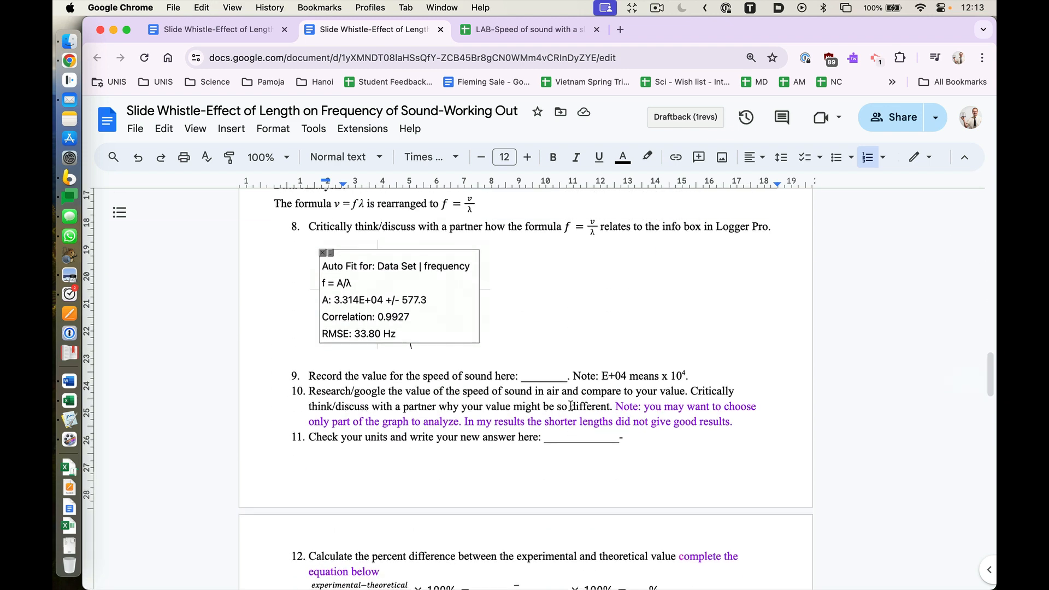
scroll(570, 406, "up", 9)
scroll(571, 406, "up", 1)
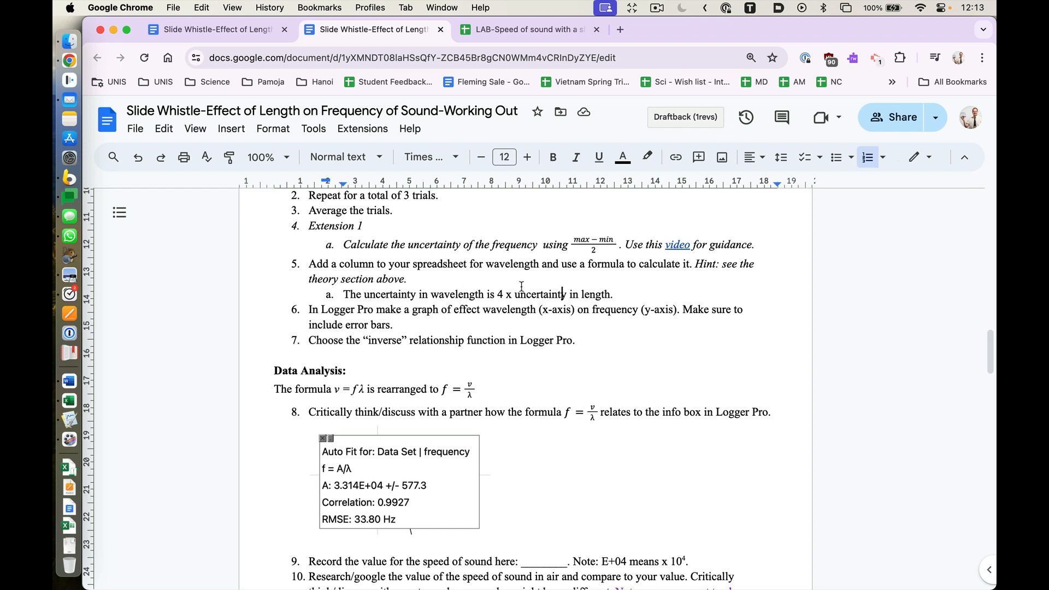
Return to the spreadsheet and add ± 0.4 cm after "Δλ =" in the wavelength header in G1.
left_click(539, 32)
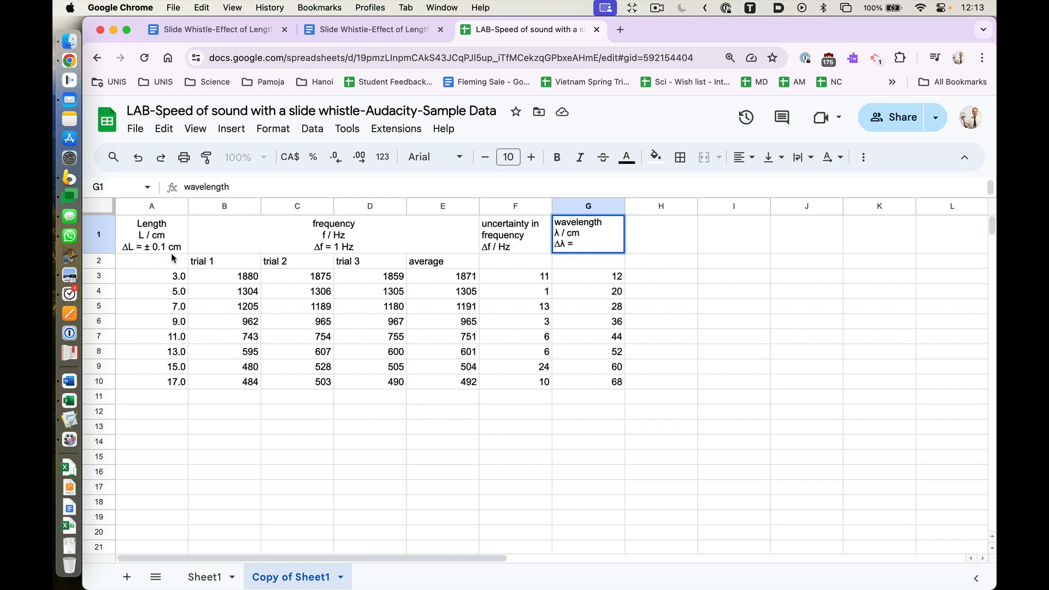
double_click(597, 248)
type("0")
key("BackSpace")
type("—")
type(" ±")
type(" 0.4 cm")
key("Return")
Format the wavelengths in G3:G10 to show one decimal place.
left_click(618, 277)
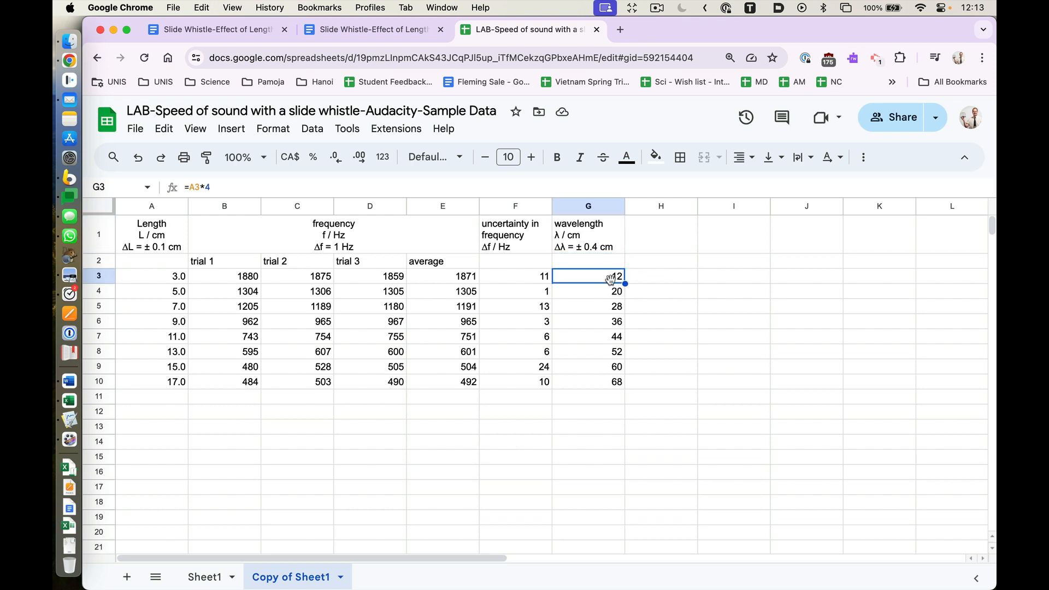
left_click(612, 380, "shift")
left_click(359, 158)
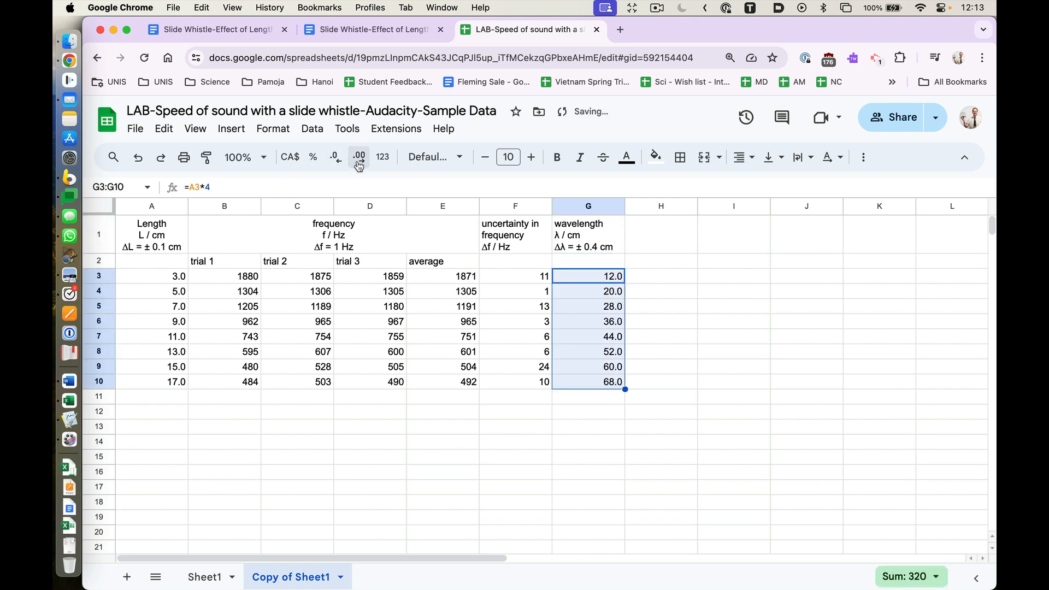
left_click(500, 442)
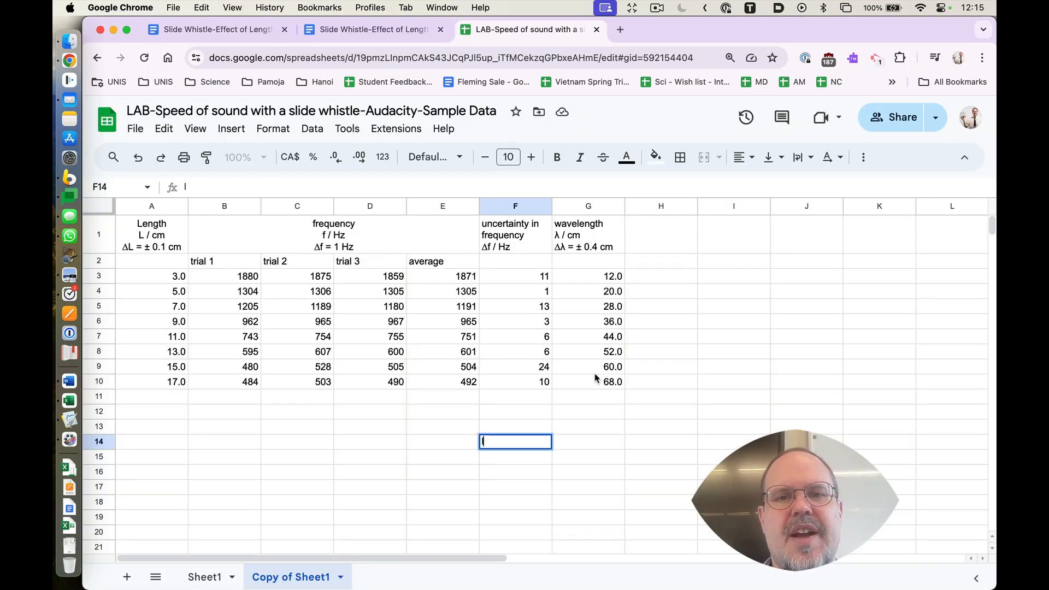
double_click(563, 235)
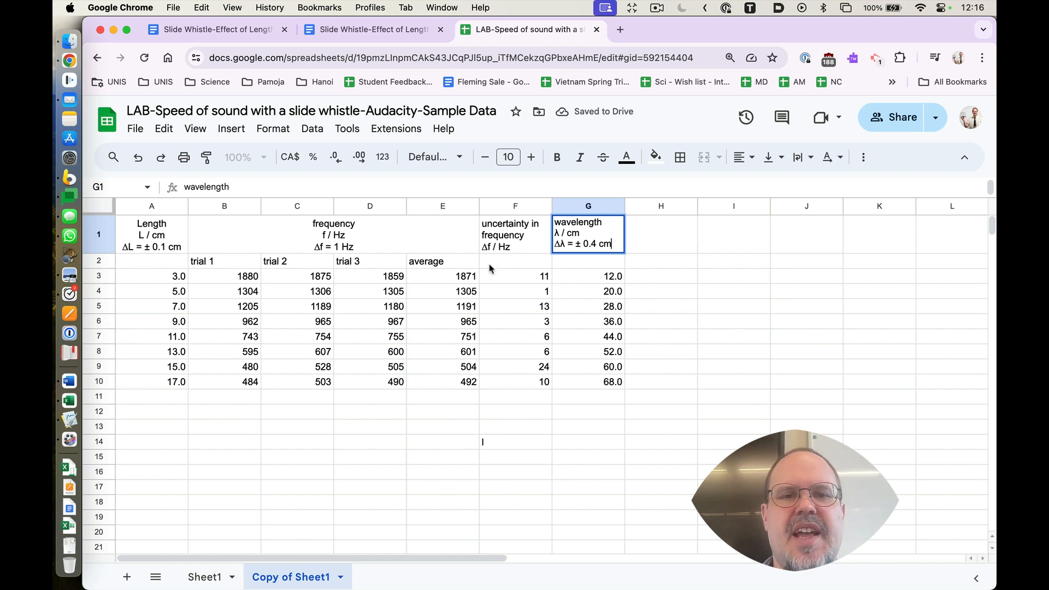
left_click(461, 283)
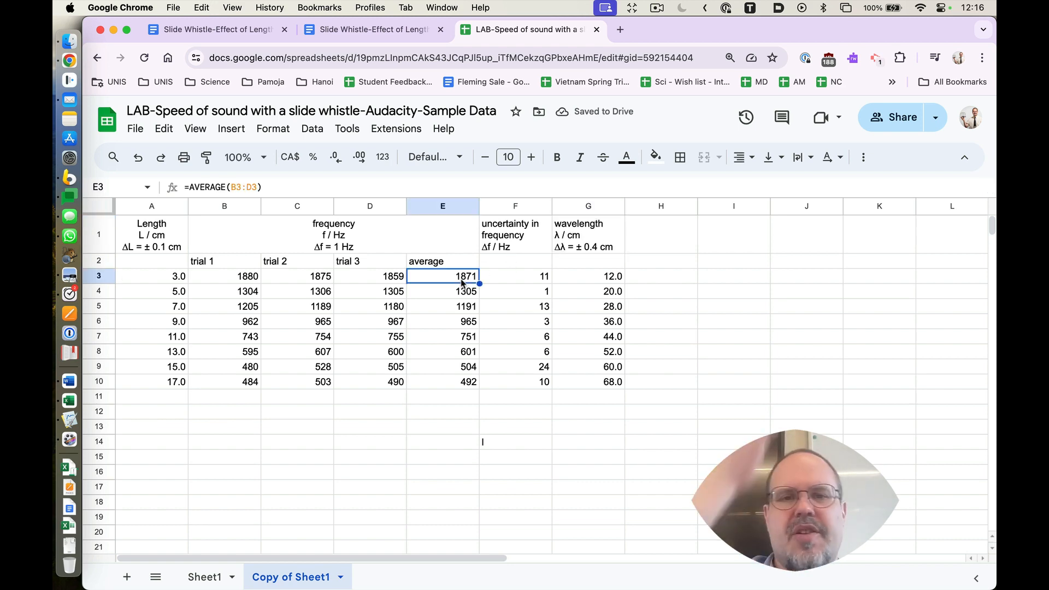
key("super+Tab")
key("Escape")
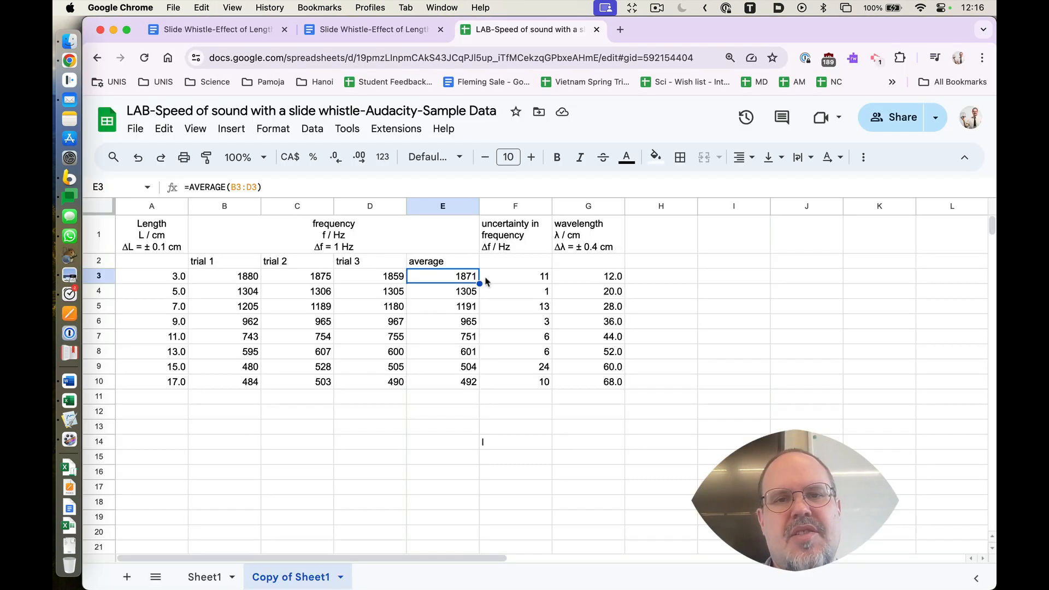
Copy the wavelengths in G3:G10 and paste them into the X column of the Logger Pro data table.
left_click(585, 284)
left_click(590, 387, "shift")
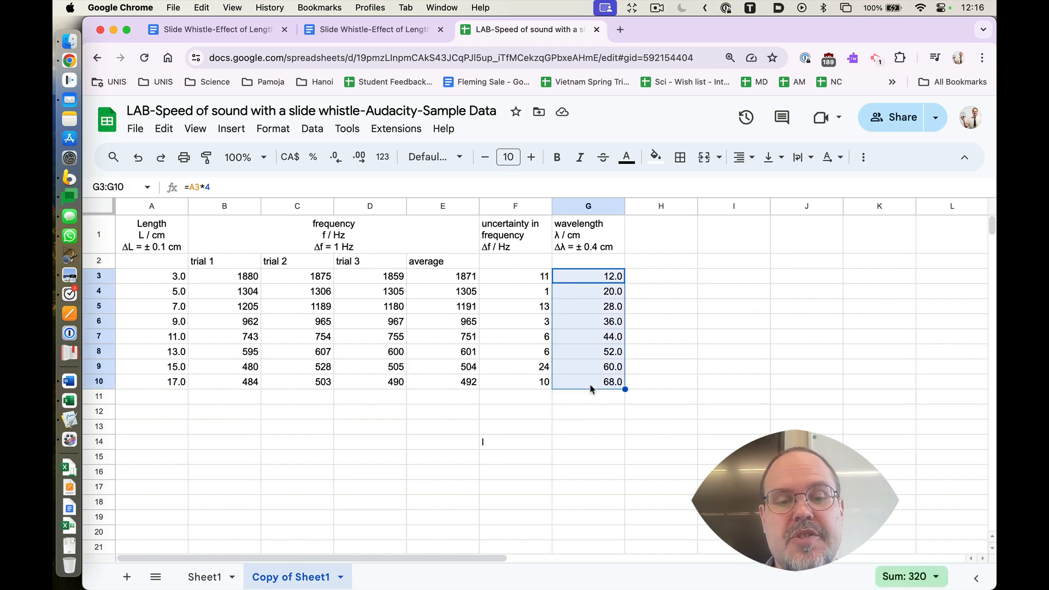
key("super+c")
key("super+Tab")
key("super+Tab")
key("super+Tab")
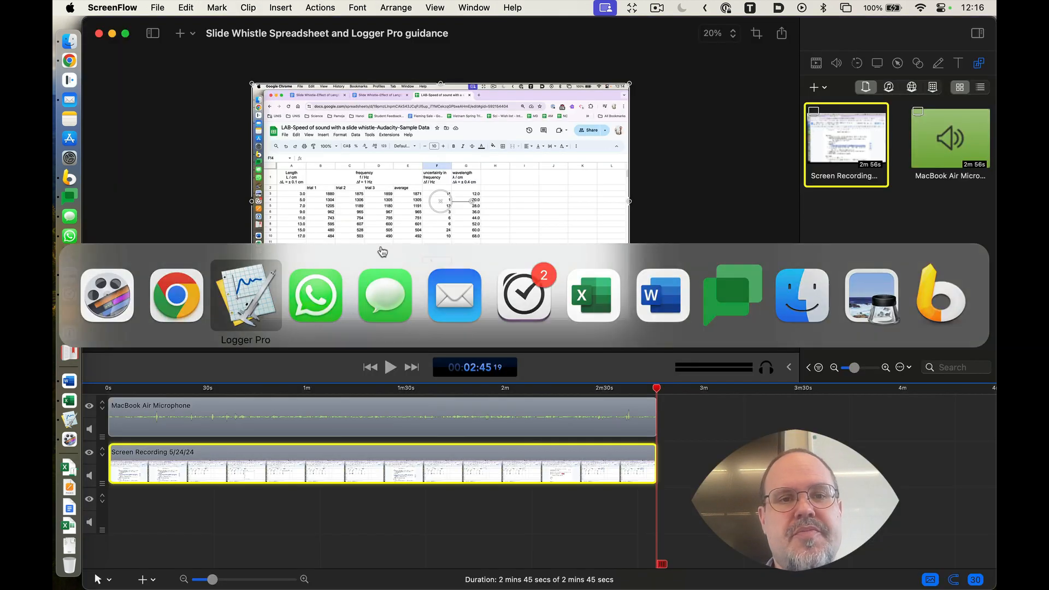
key("super+v")
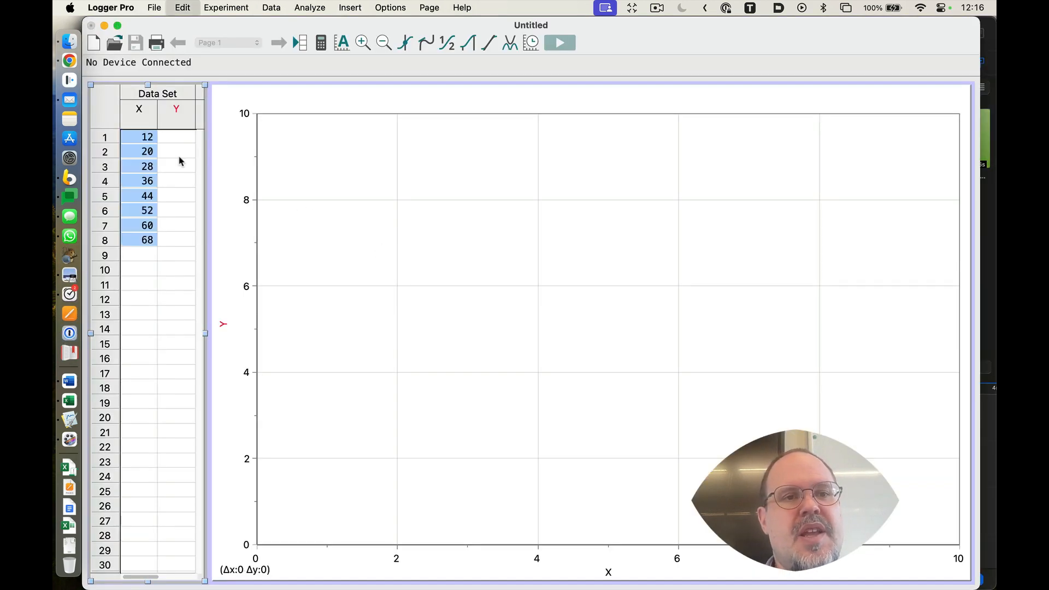
Rename the X column as Wavelength with the short name λ and units cm.
double_click(141, 120)
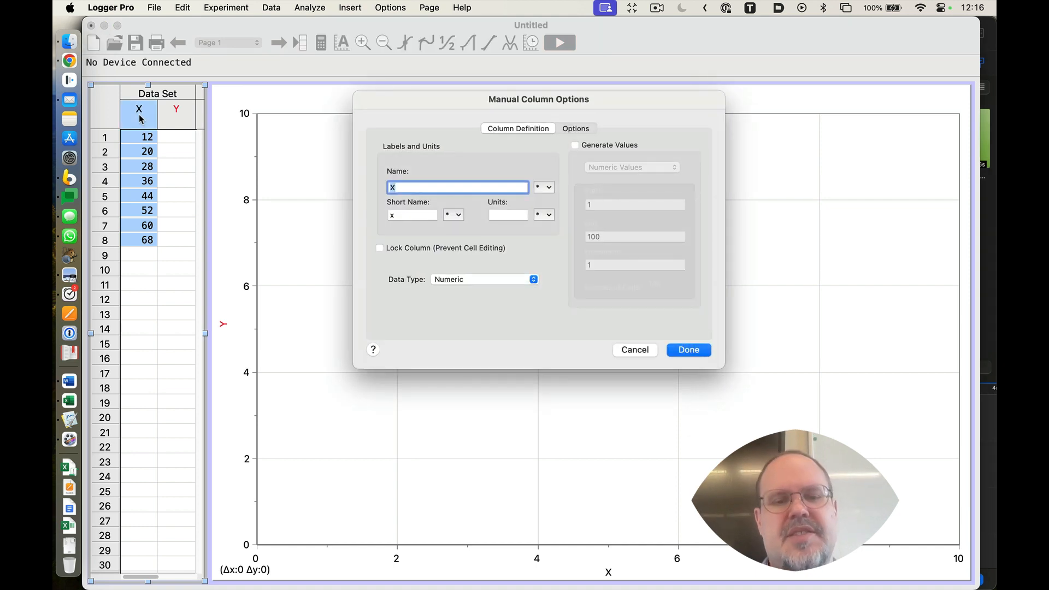
type("Wavele")
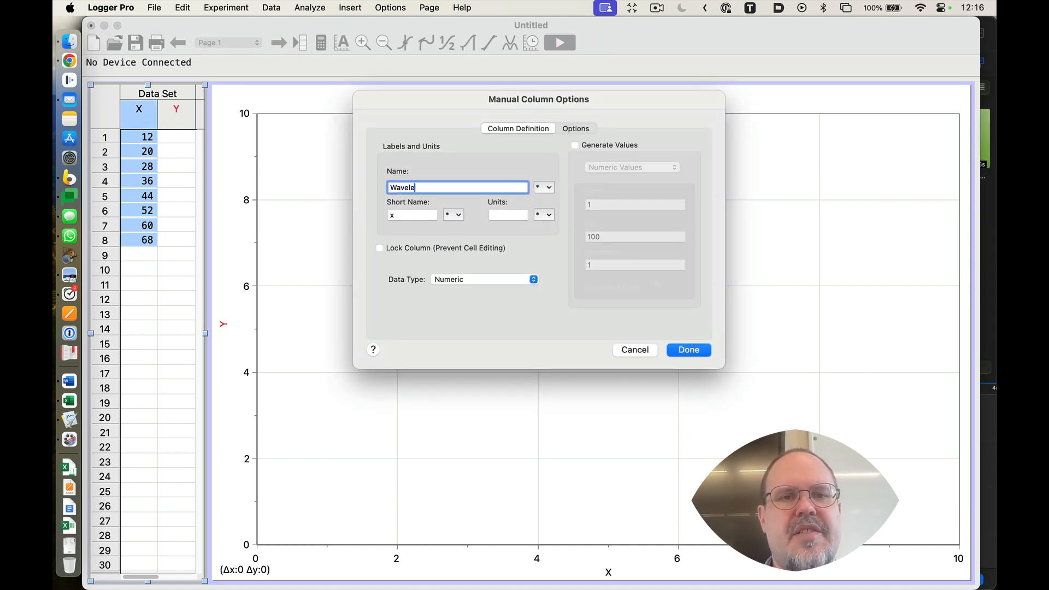
type("ngth")
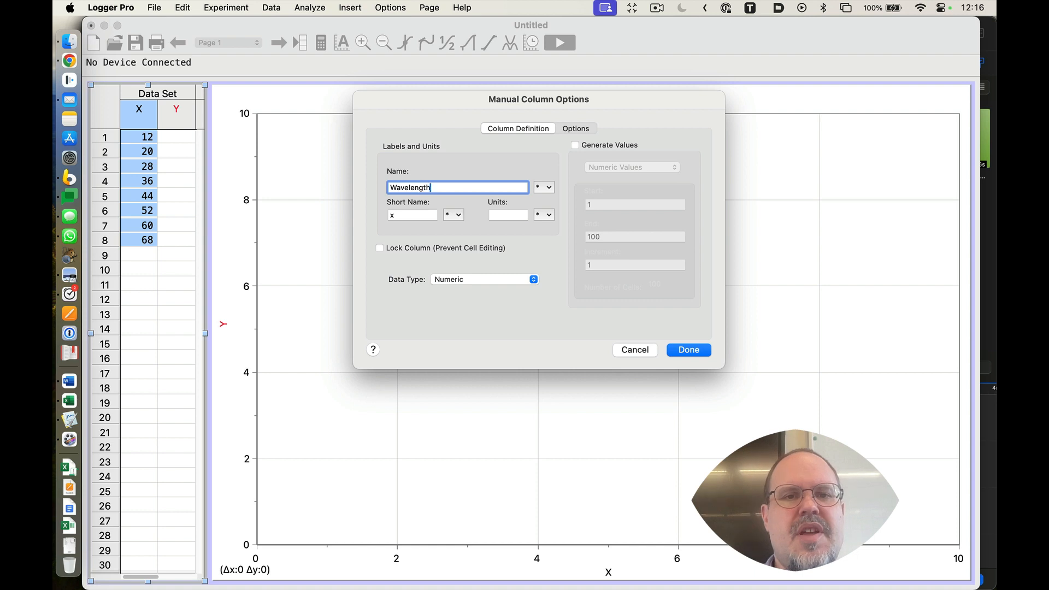
left_click(395, 214)
key("BackSpace")
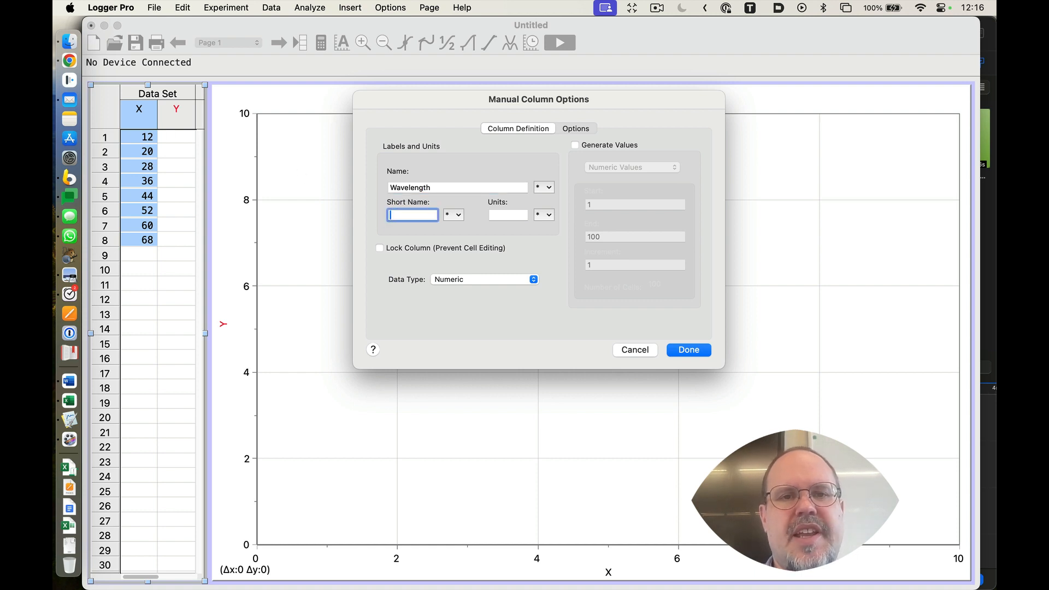
left_click(461, 214)
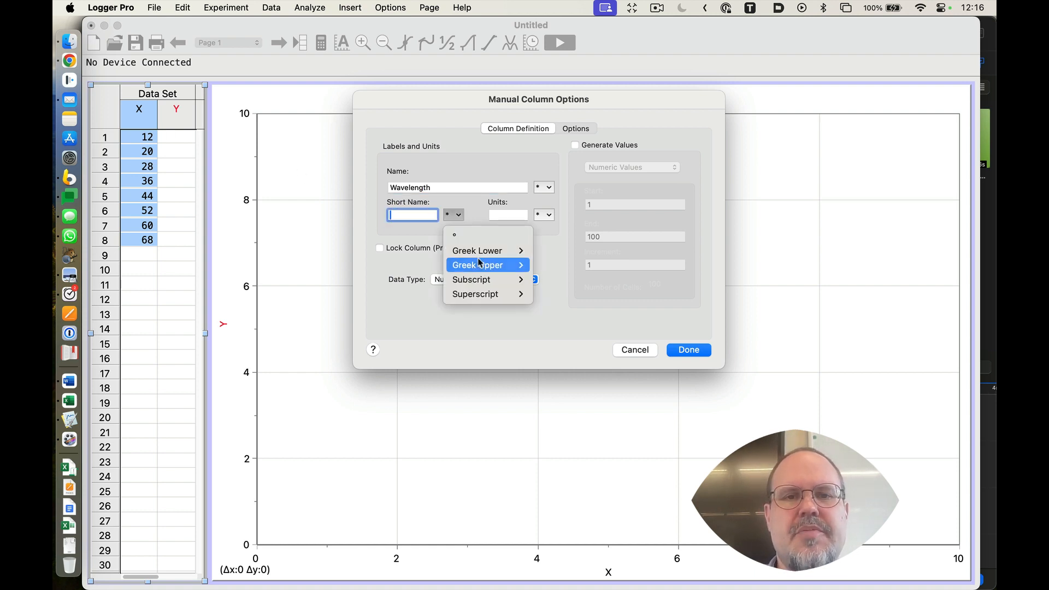
mouse_move(486, 250)
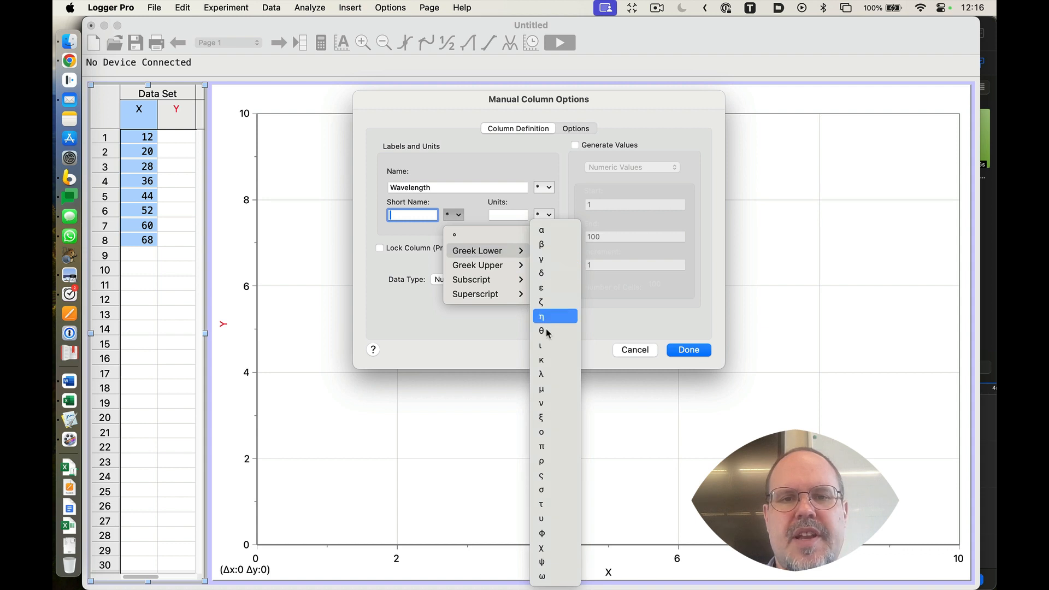
left_click(543, 375)
left_click(509, 219)
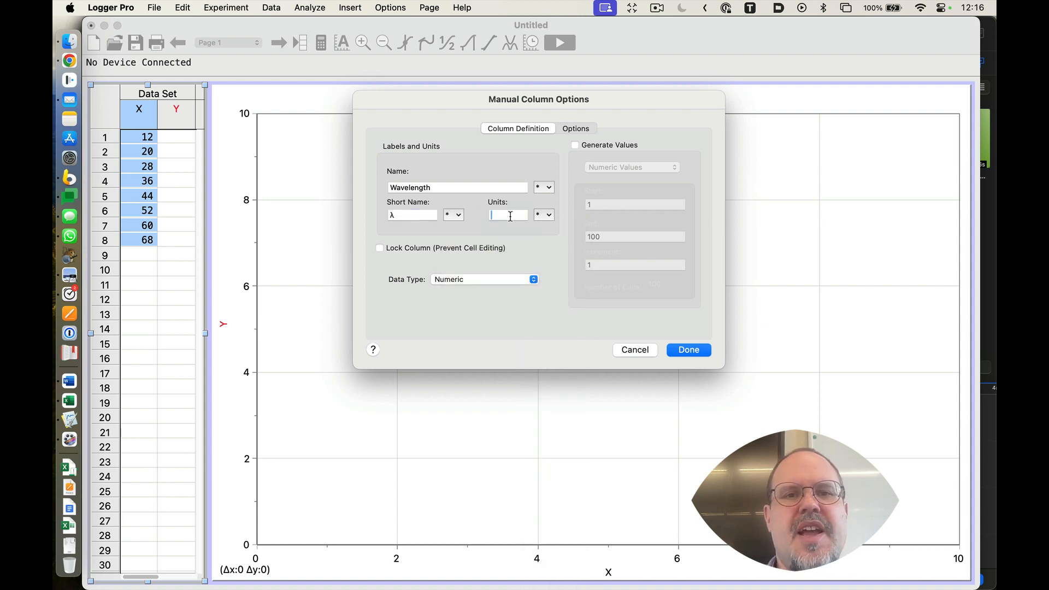
type("cm")
key("Return")
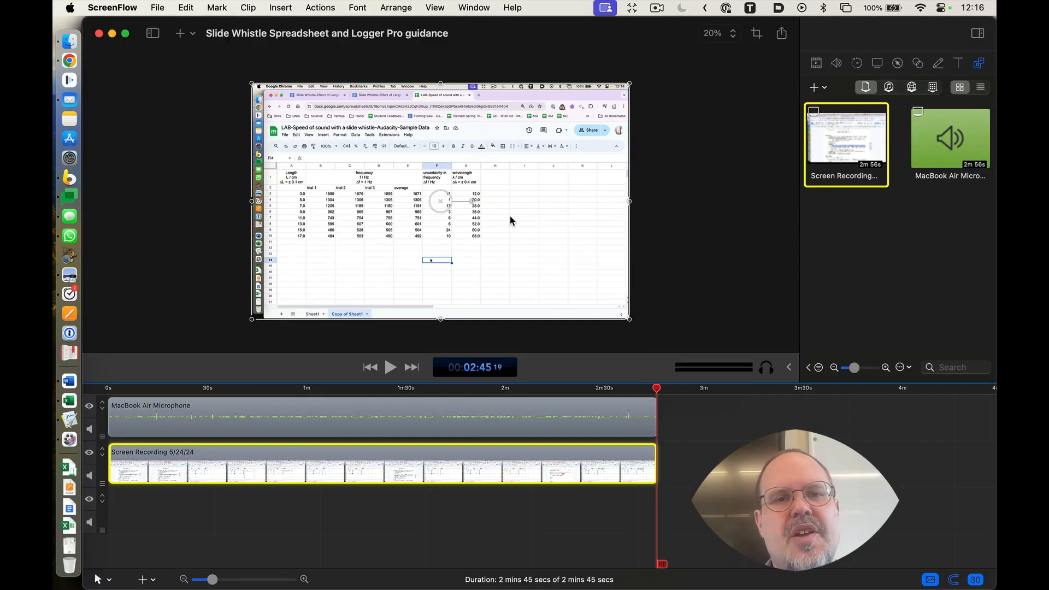
Copy the average frequencies in E3:E10 of the spreadsheet and paste them into the Y column in Logger Pro.
key("super+Tab")
key("super+Tab")
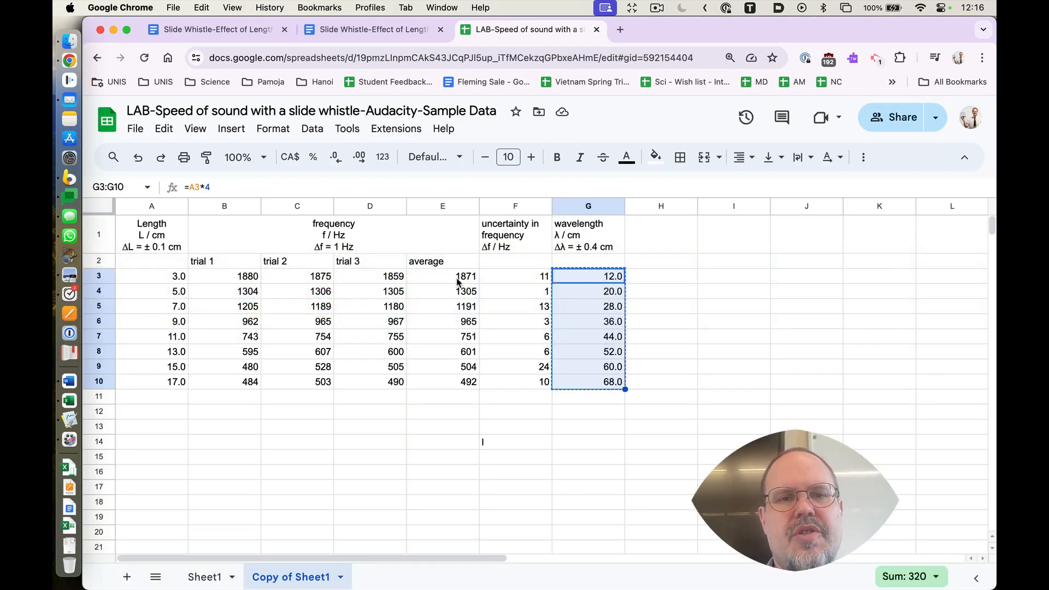
left_click(457, 277)
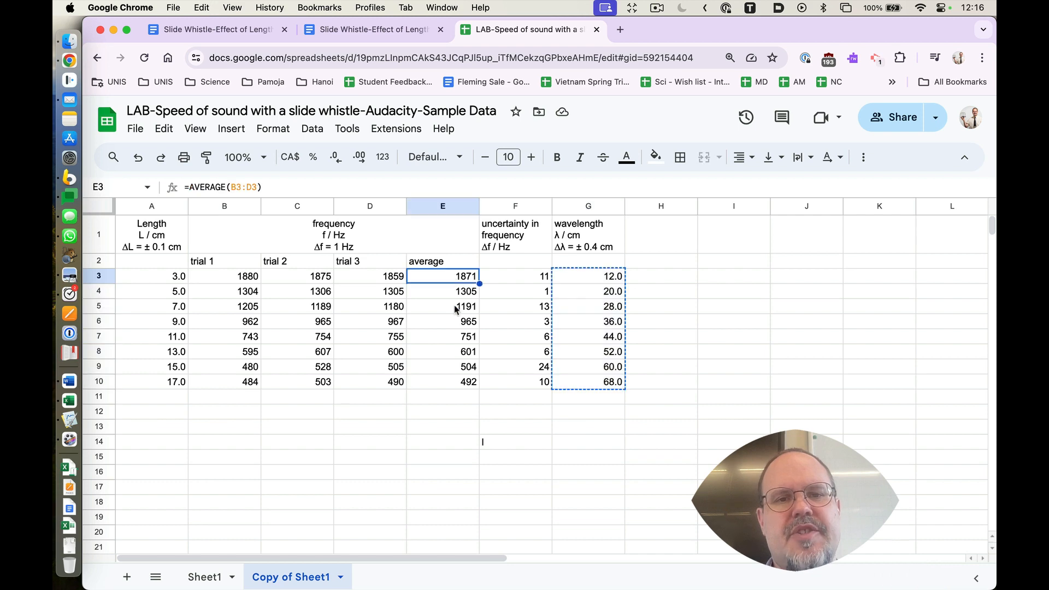
left_click(457, 380, "shift")
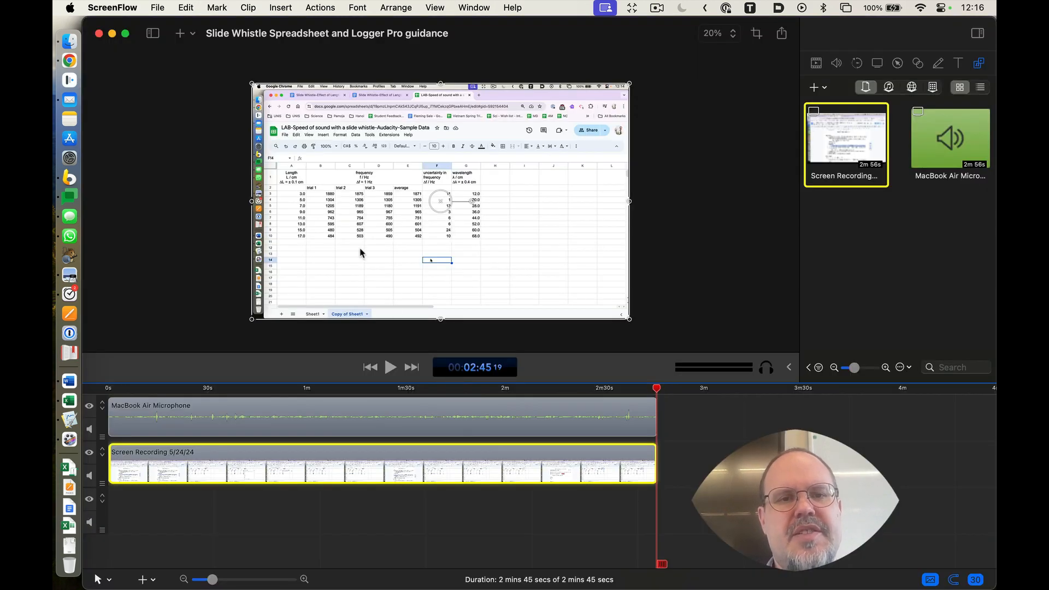
key("super+Tab")
key("super+Tab")
left_click(183, 136)
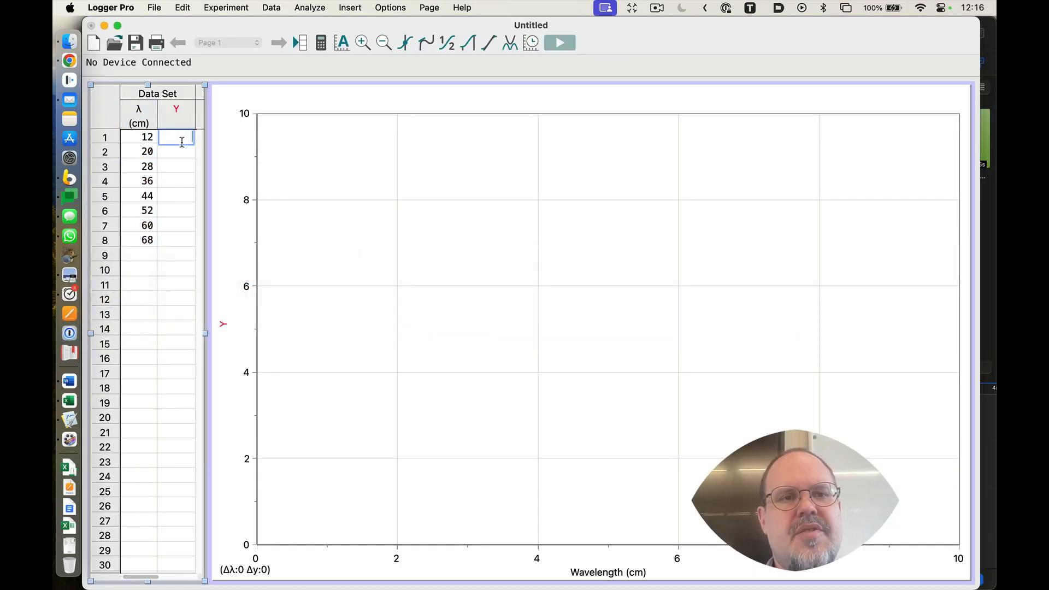
key("super+v")
Rename the Y column as frequency with the short name f and units Hz.
left_click(181, 117)
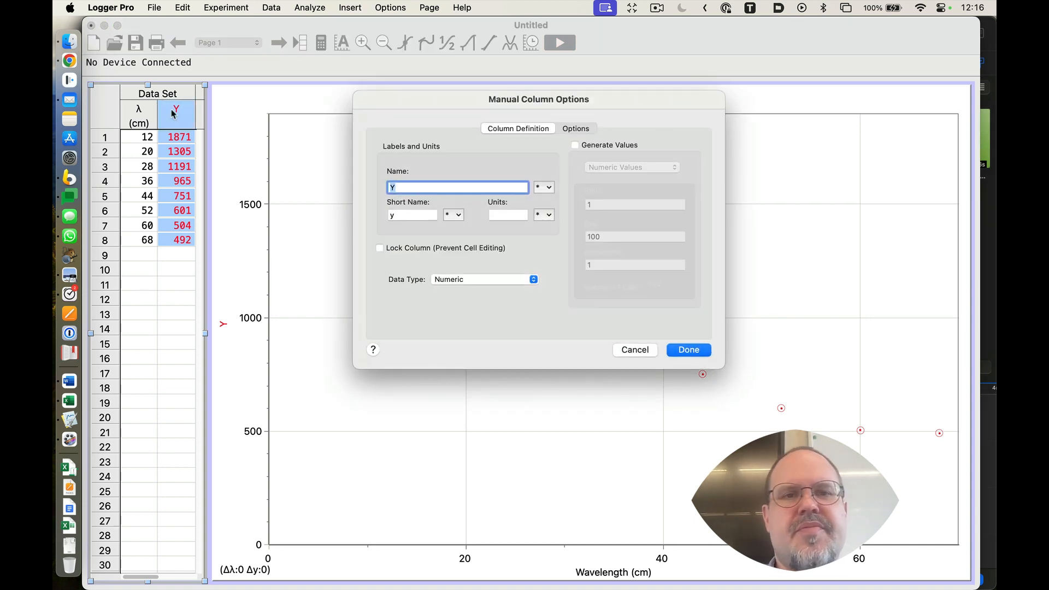
type("frequency")
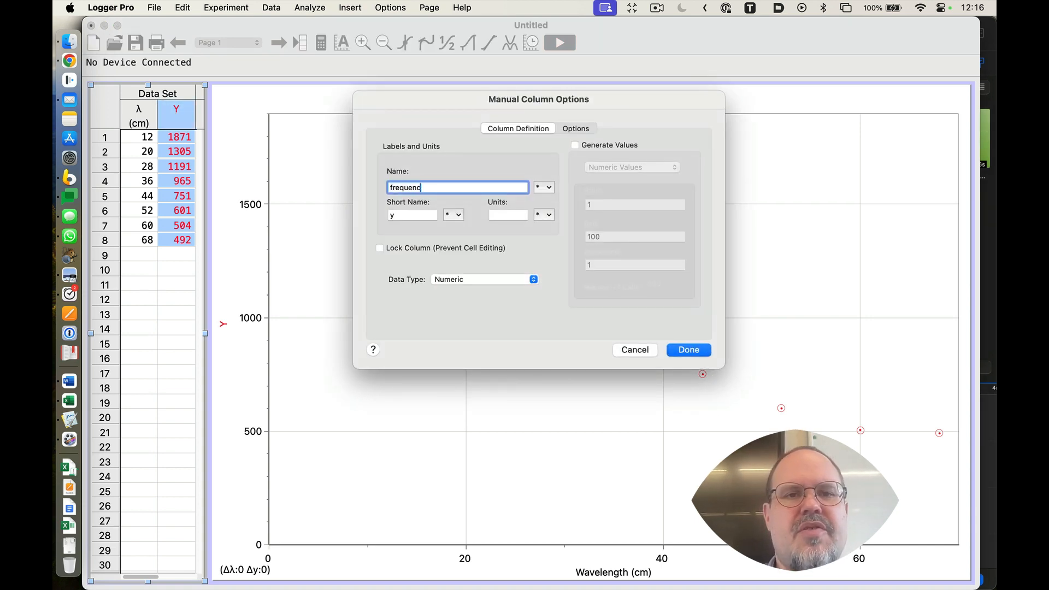
key("Tab")
type("f")
key("Tab")
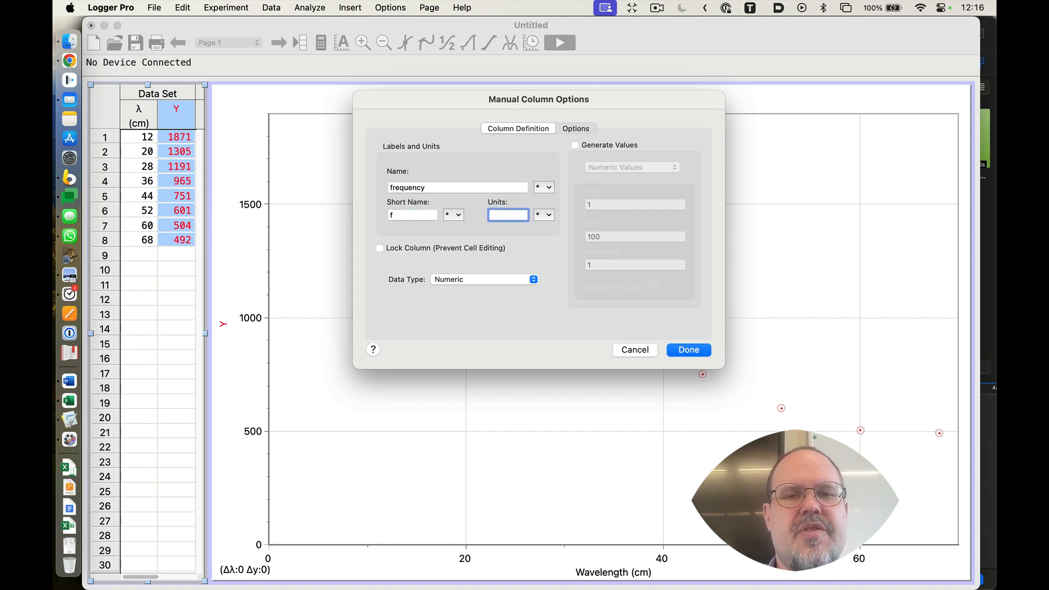
type("Hz")
key("Return")
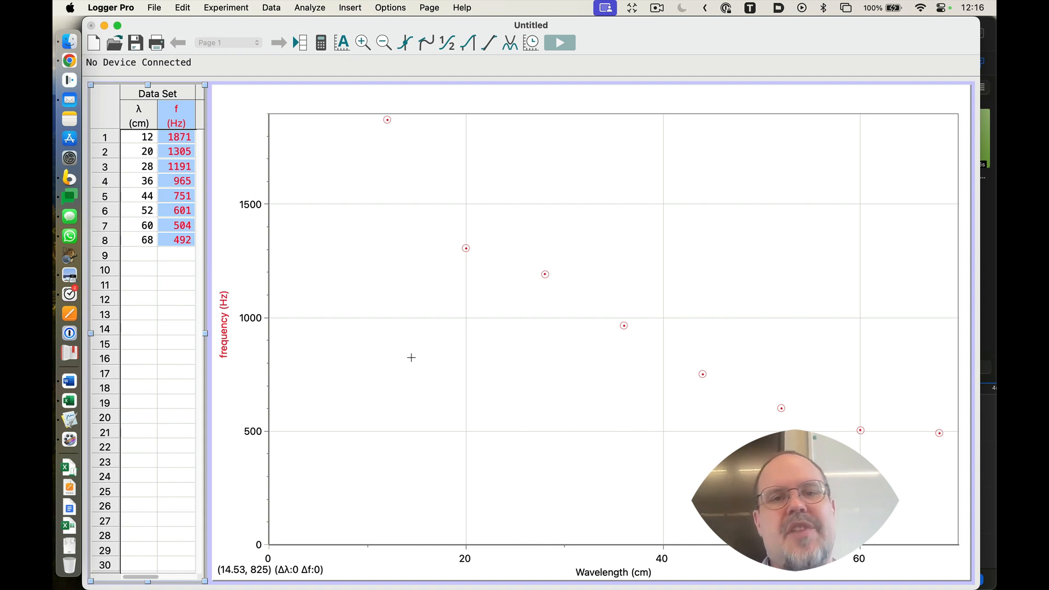
left_click(334, 334)
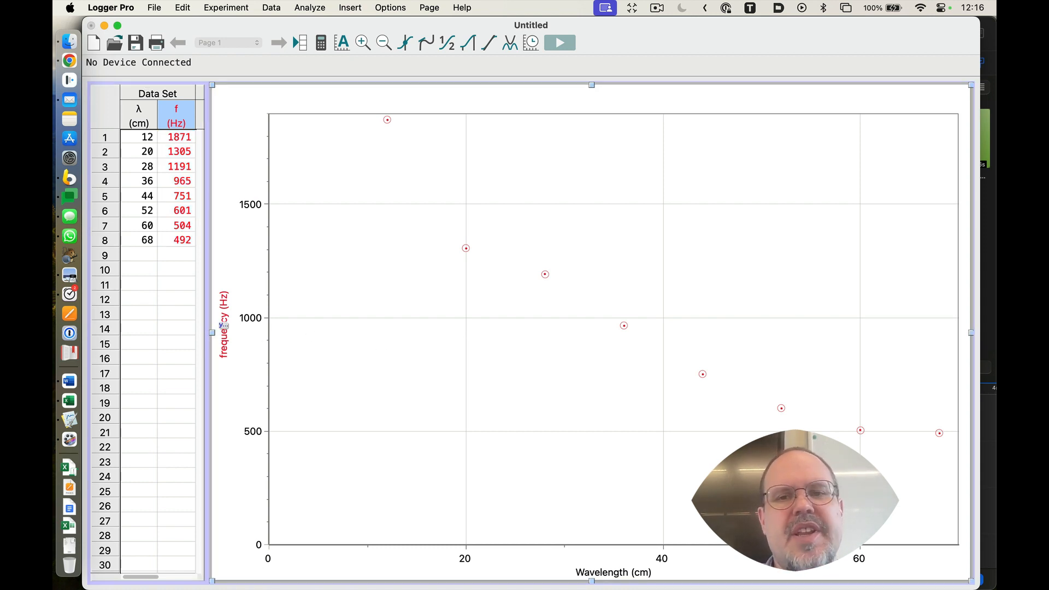
Enable error bar calculations for the wavelength column with a fixed error constant of 0.4.
double_click(139, 113)
left_click(571, 131)
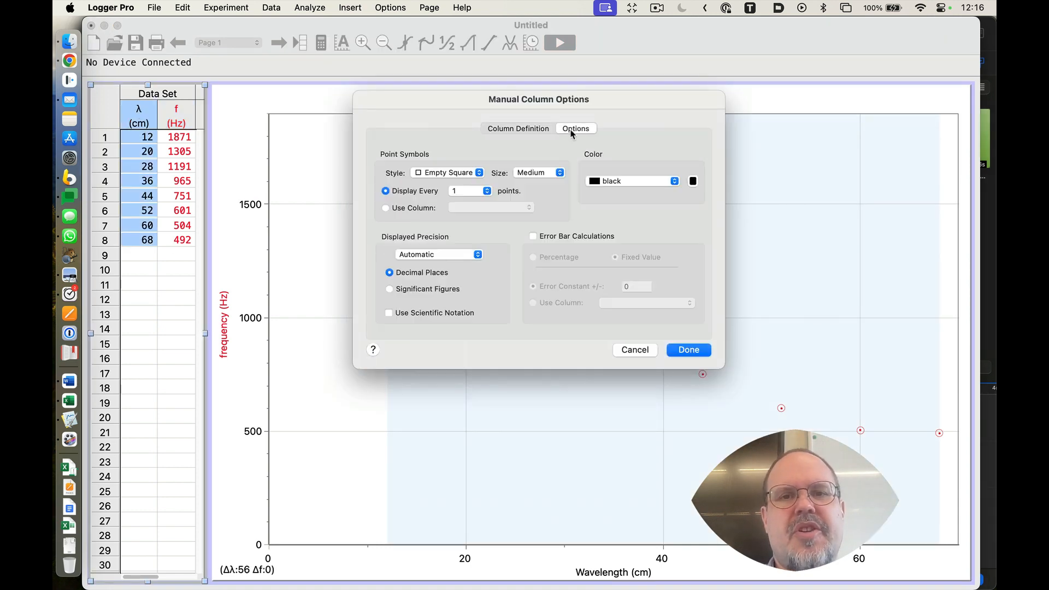
left_click(561, 235)
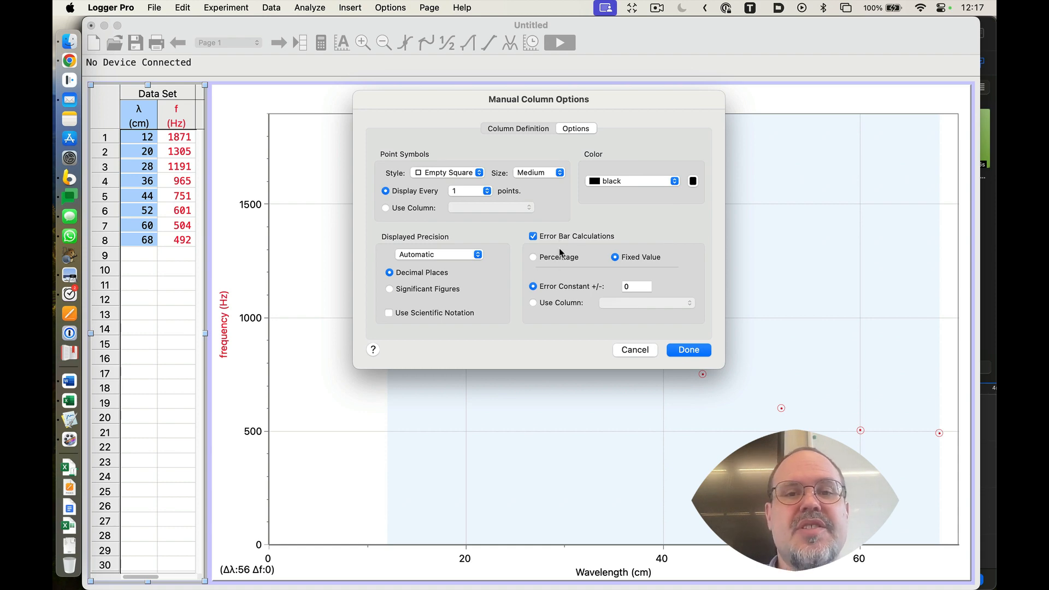
key("super+Tab")
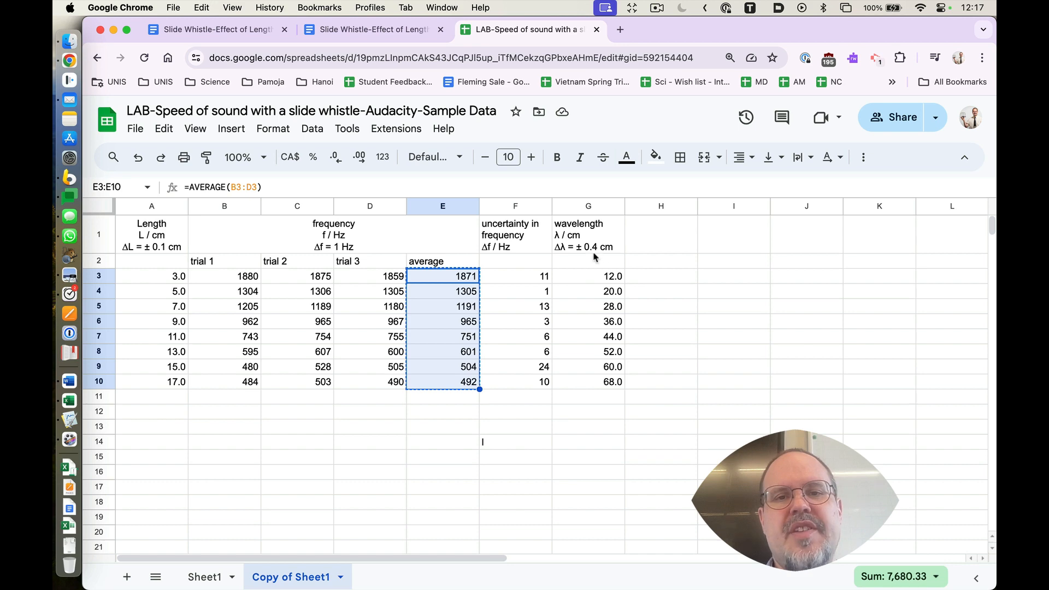
key("super+Tab")
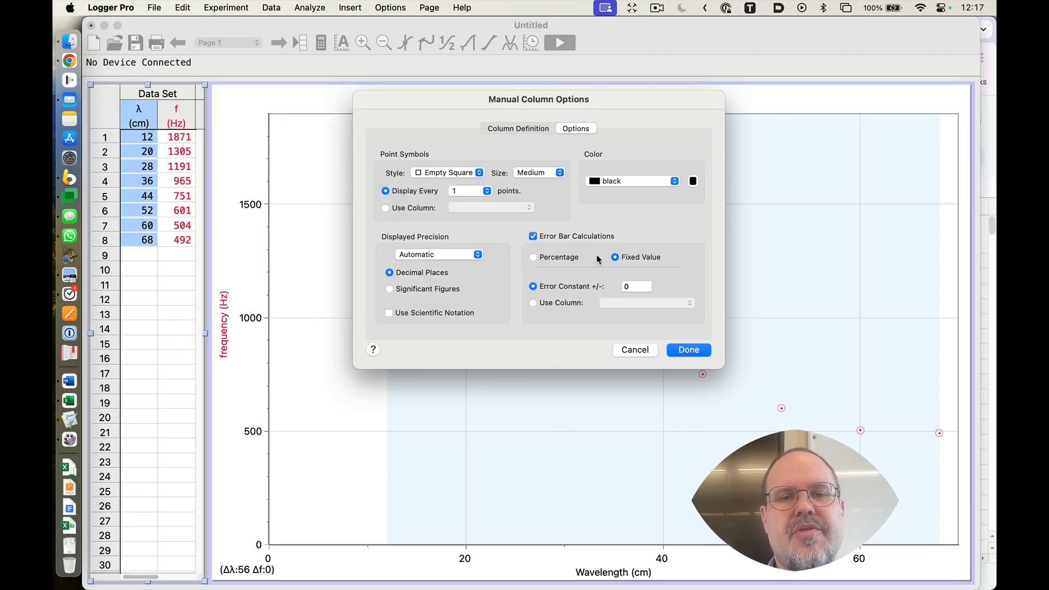
left_click(632, 288)
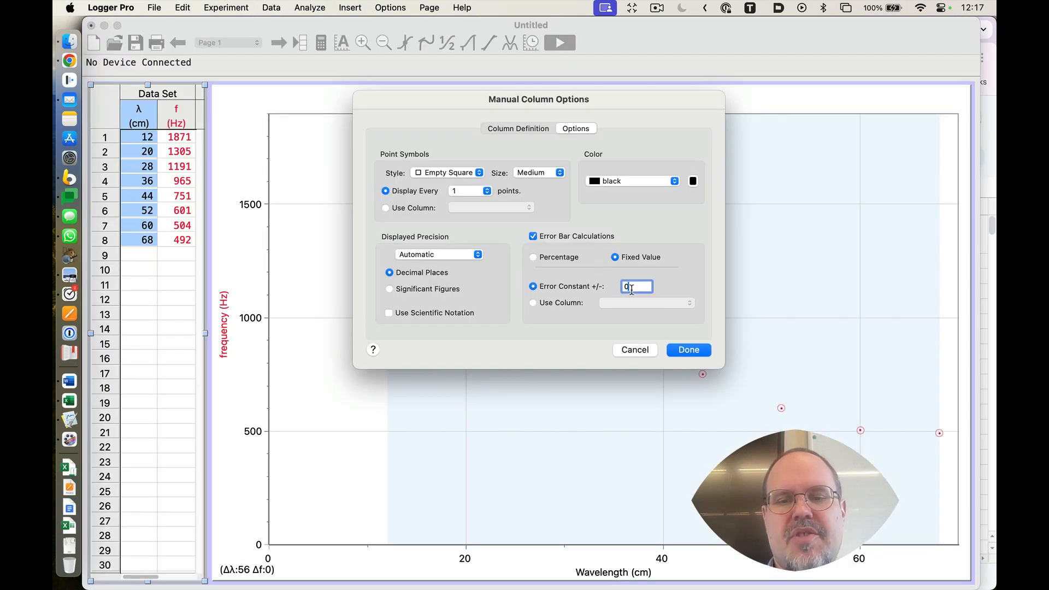
type(".4")
left_click(691, 353)
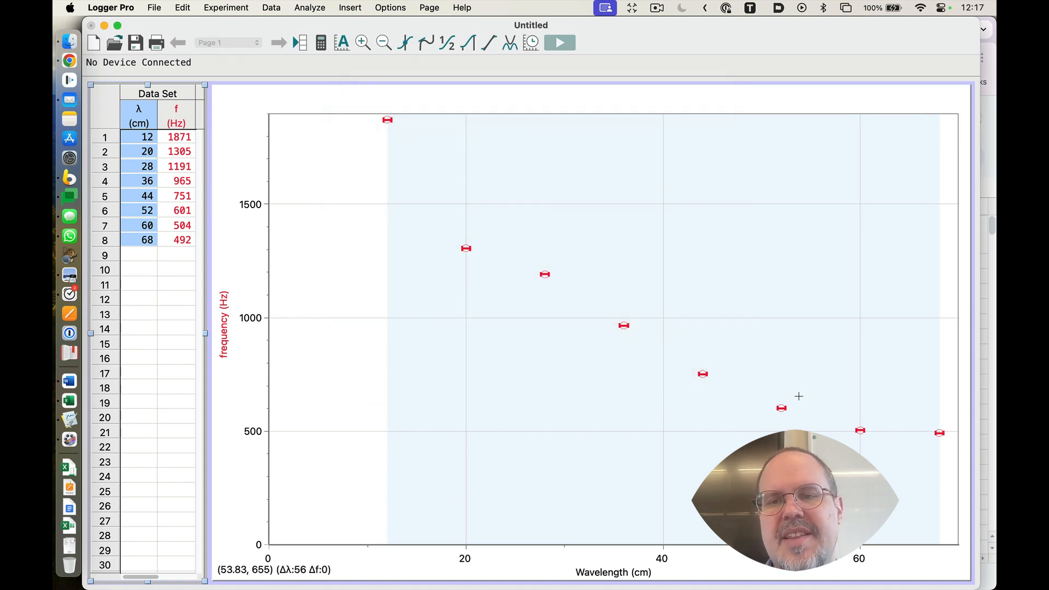
Narrow the graph from its left side to free space beside the data table.
left_click(290, 255)
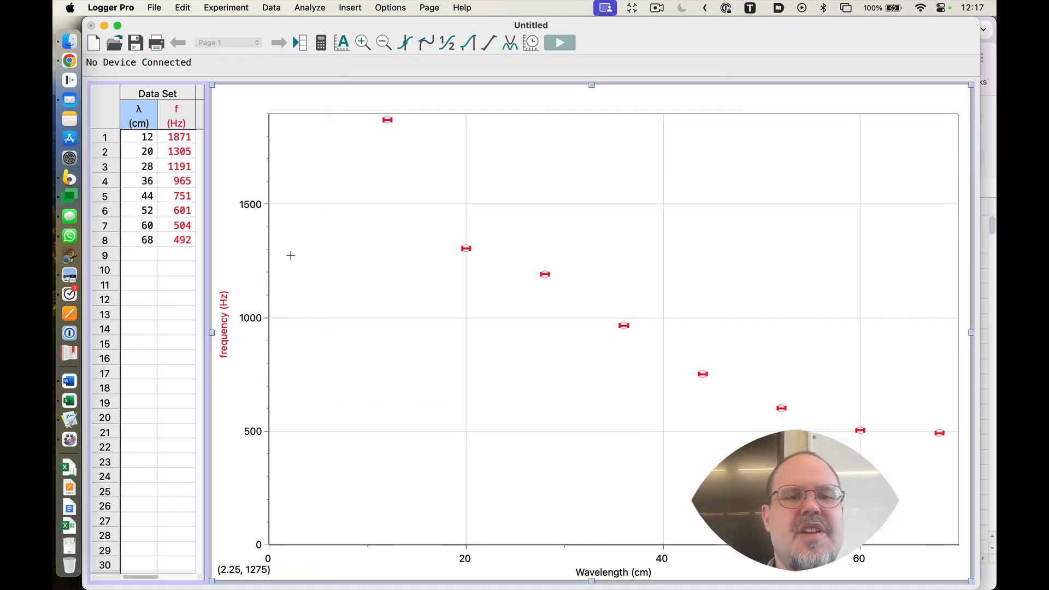
left_click_drag(211, 334, 287, 335)
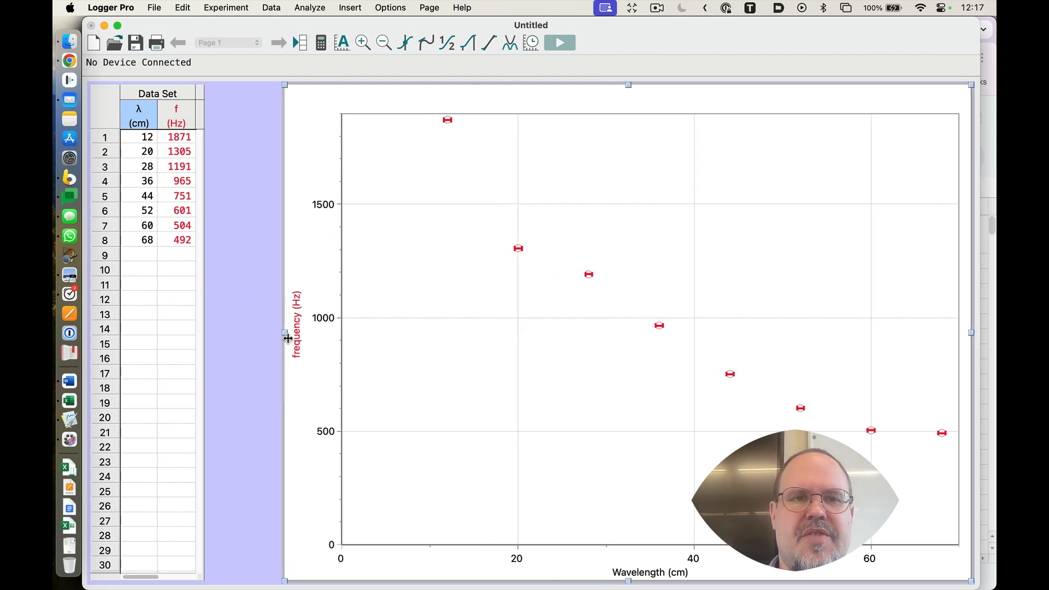
Widen the data table toward the graph and start a new manual column named uncertainty in frequency.
left_click(171, 342)
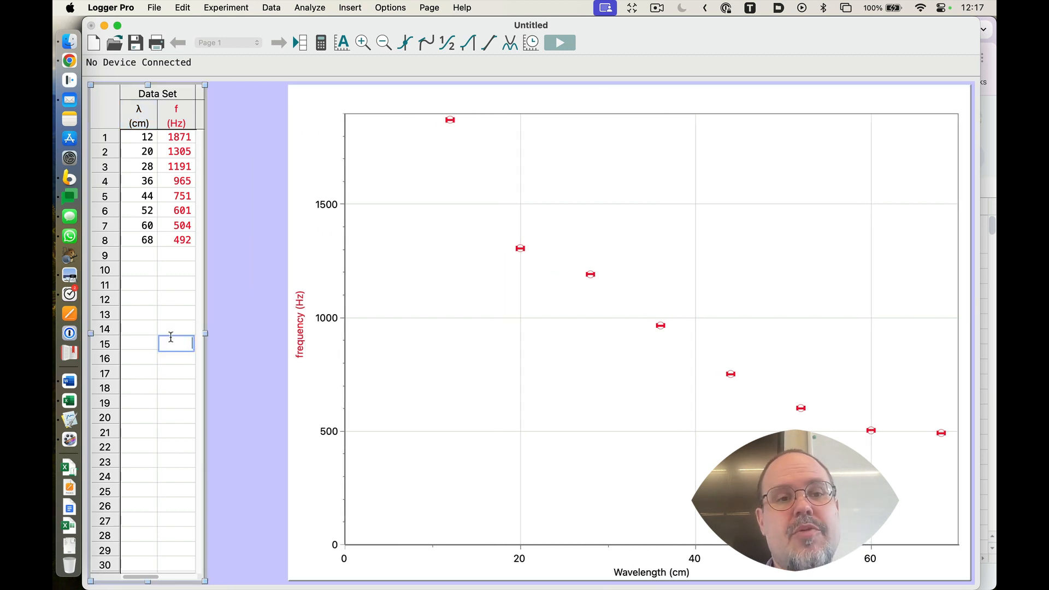
left_click_drag(204, 333, 271, 339)
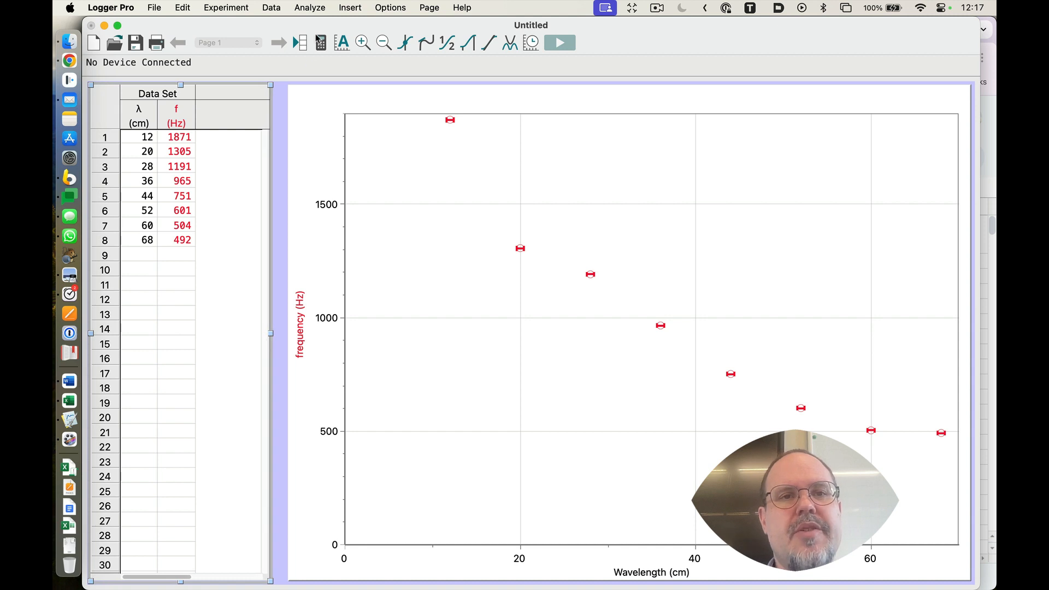
left_click(349, 7)
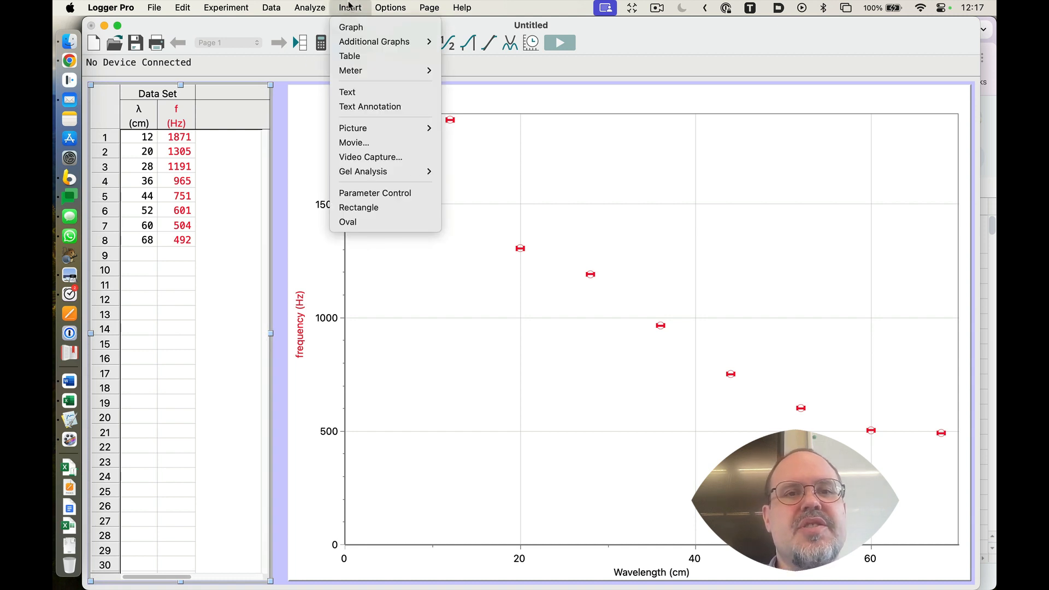
mouse_move(285, 6)
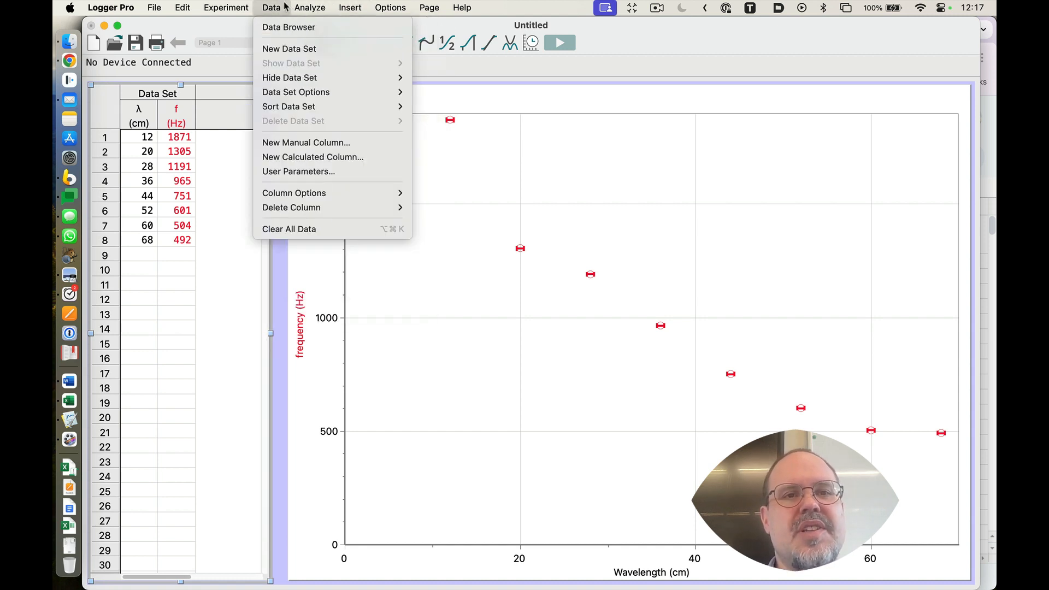
left_click(278, 148)
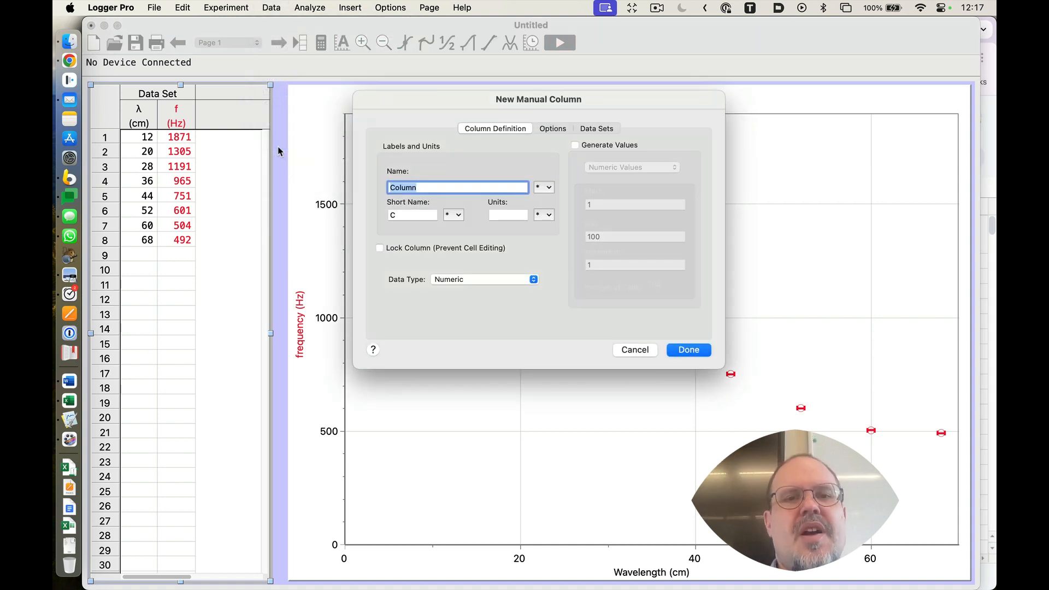
type("uncer")
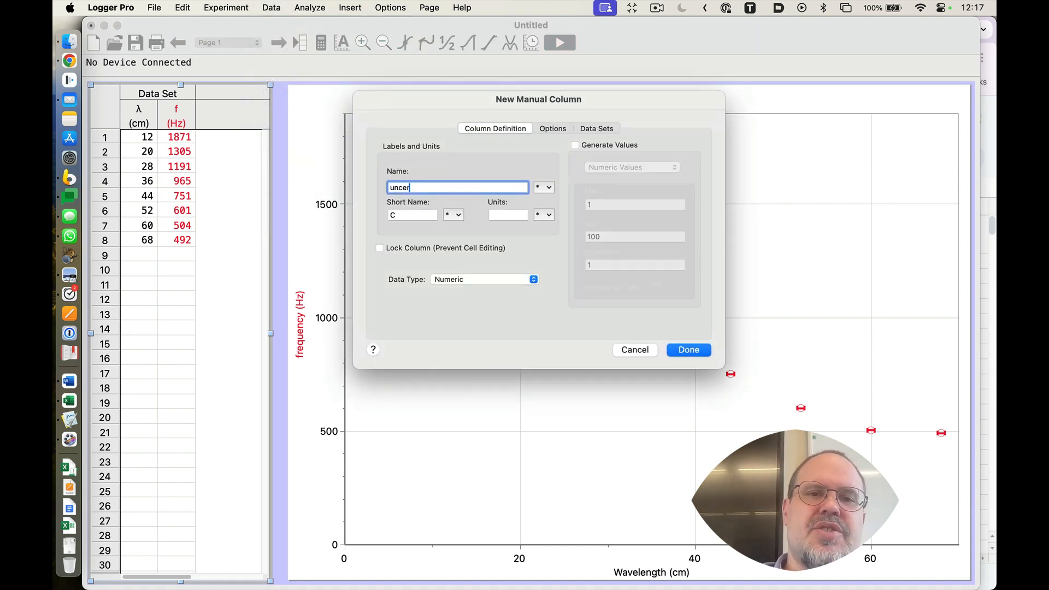
type("tainty in fre")
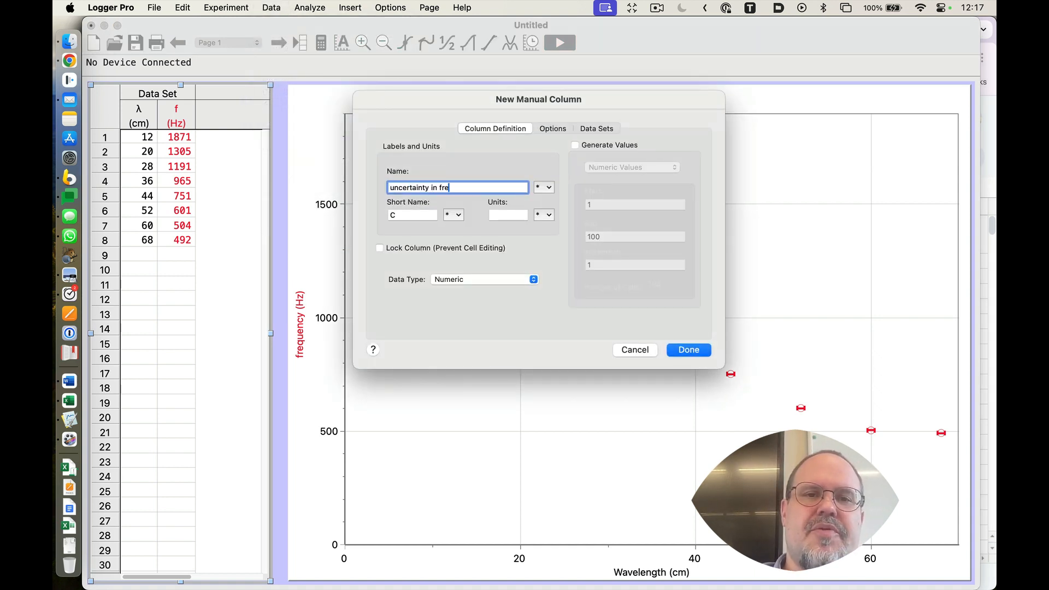
type("quency")
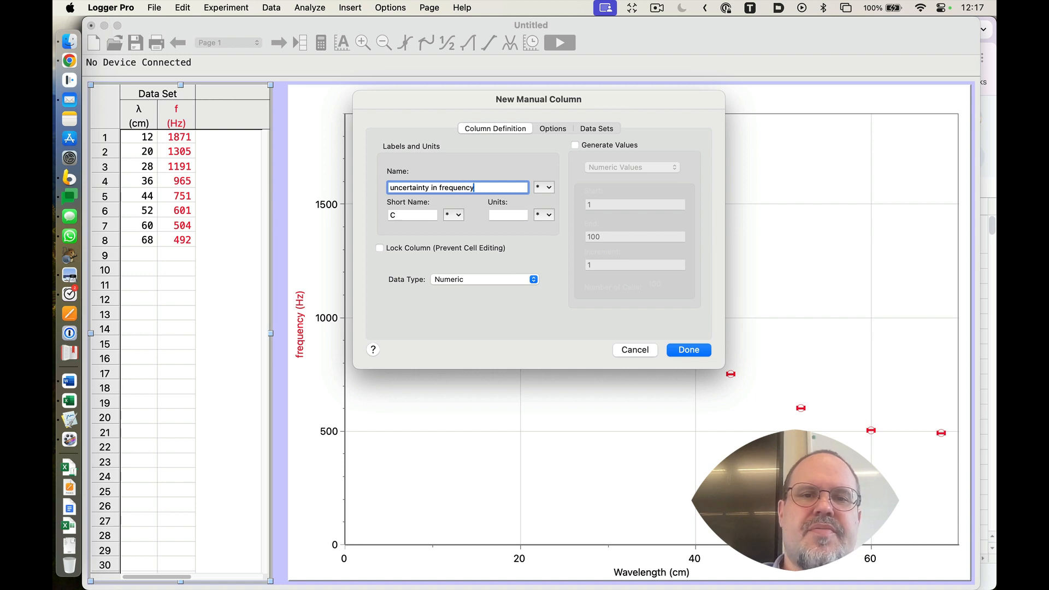
Give the new uncertainty column the short name Δf and units Hz, and add it to the data table.
key("Tab")
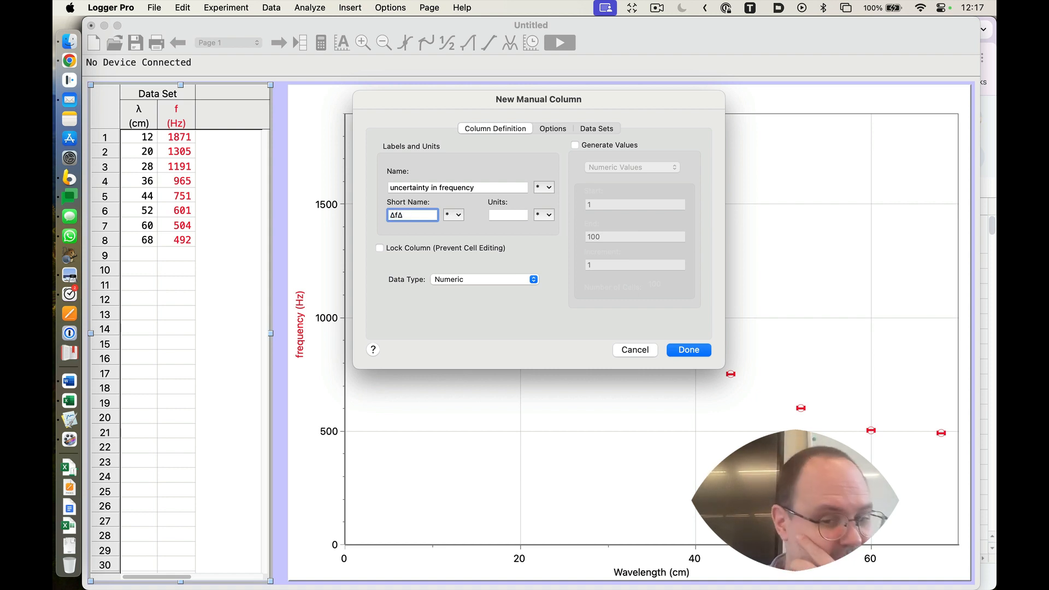
key("BackSpace")
key("BackSpace")
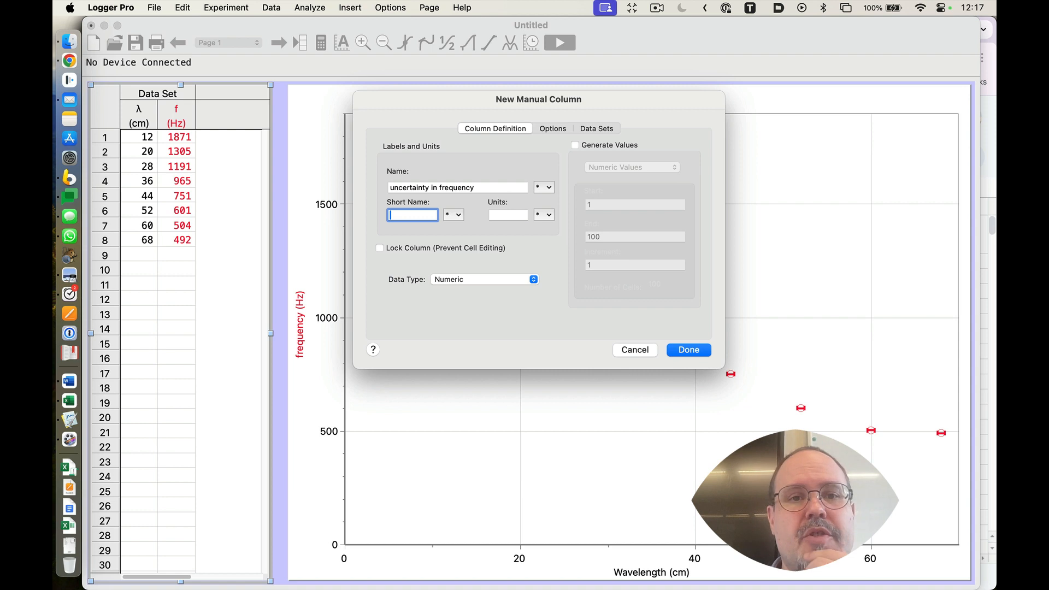
left_click(452, 214)
mouse_move(460, 266)
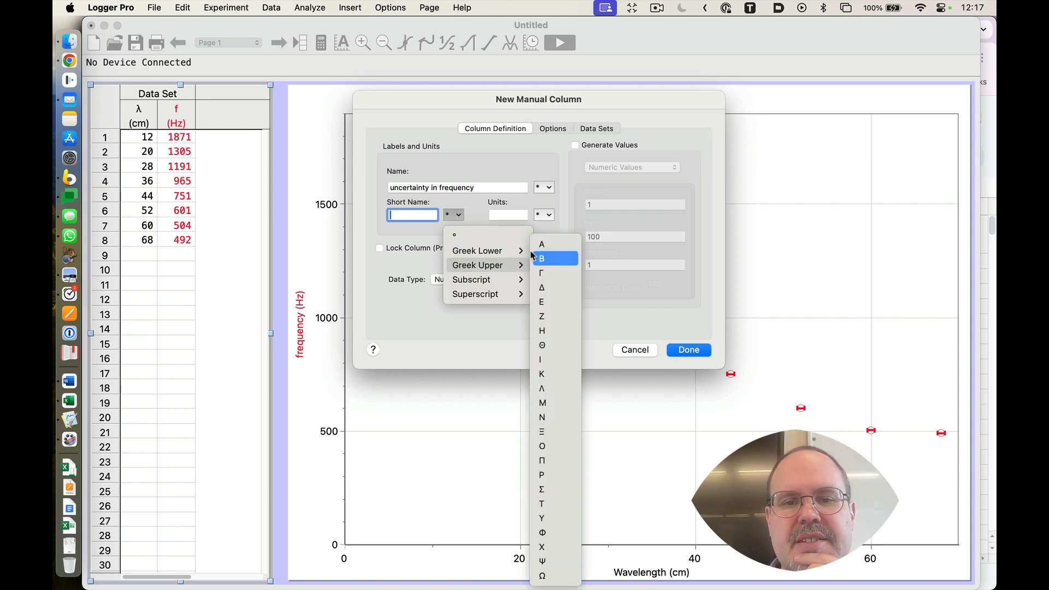
mouse_move(522, 255)
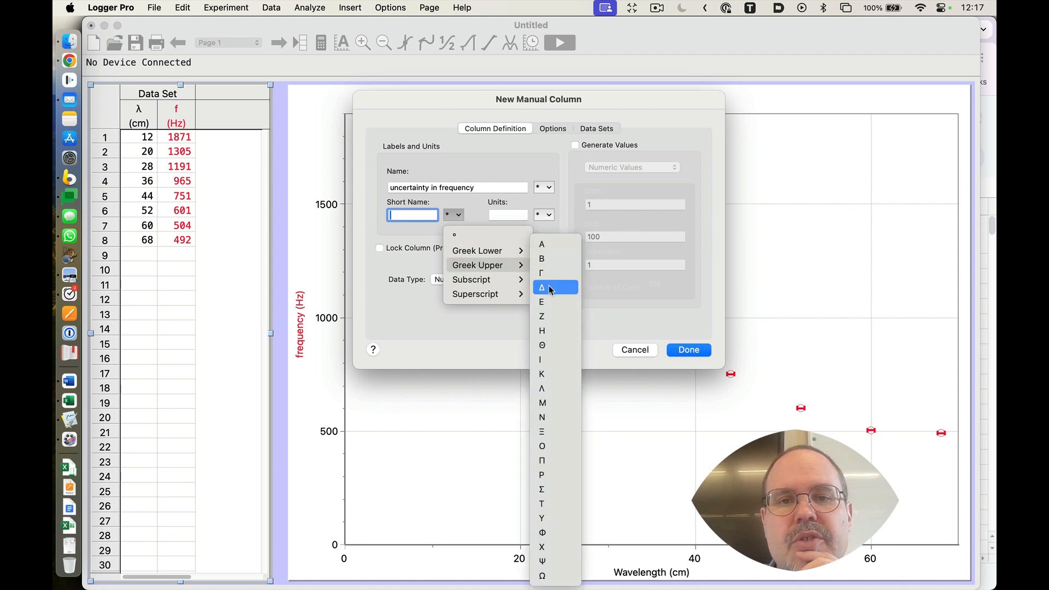
left_click(548, 286)
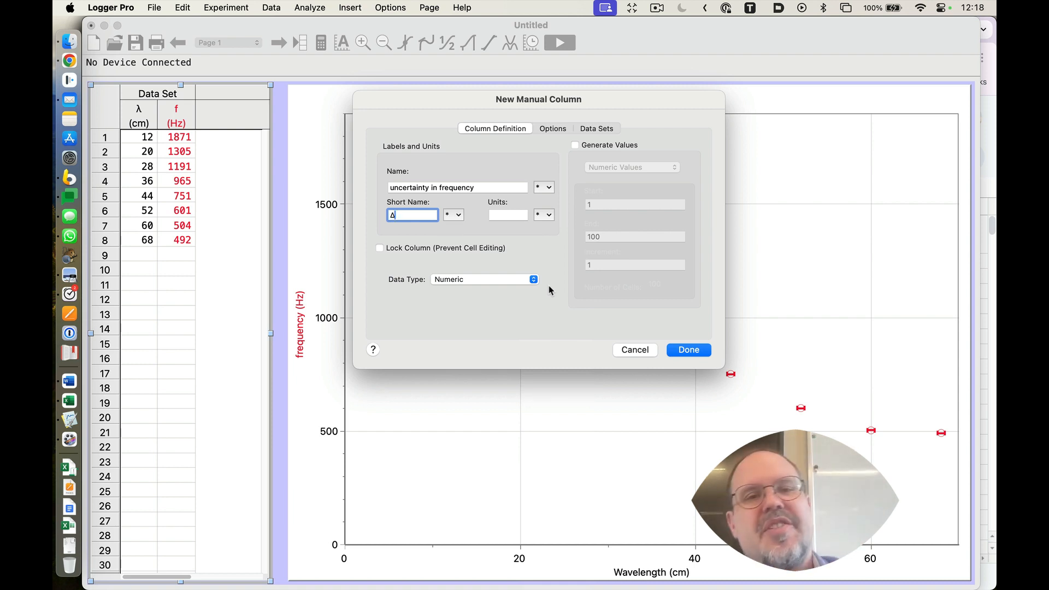
type("f")
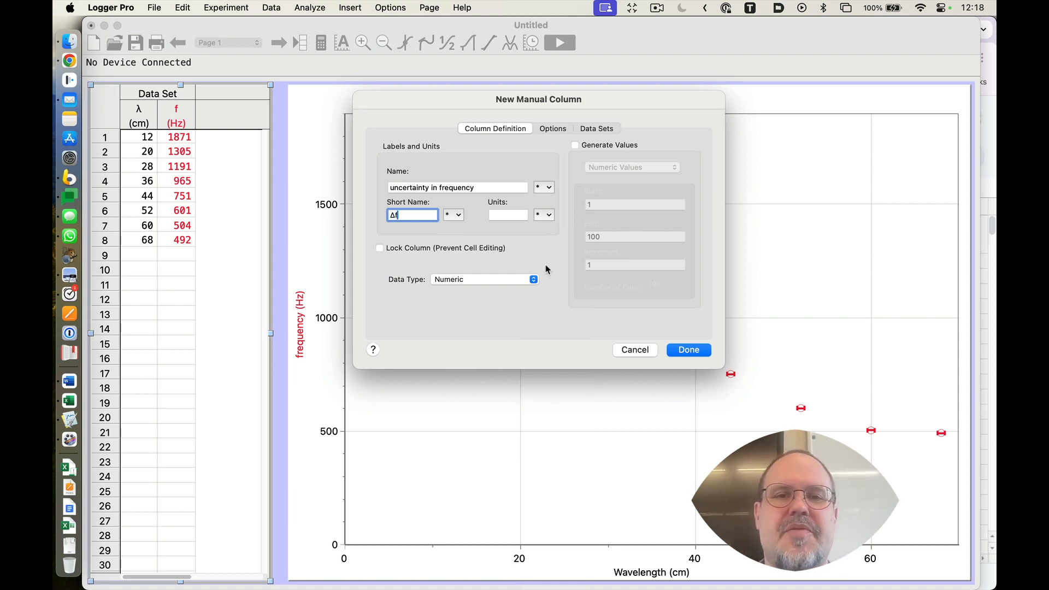
left_click(513, 214)
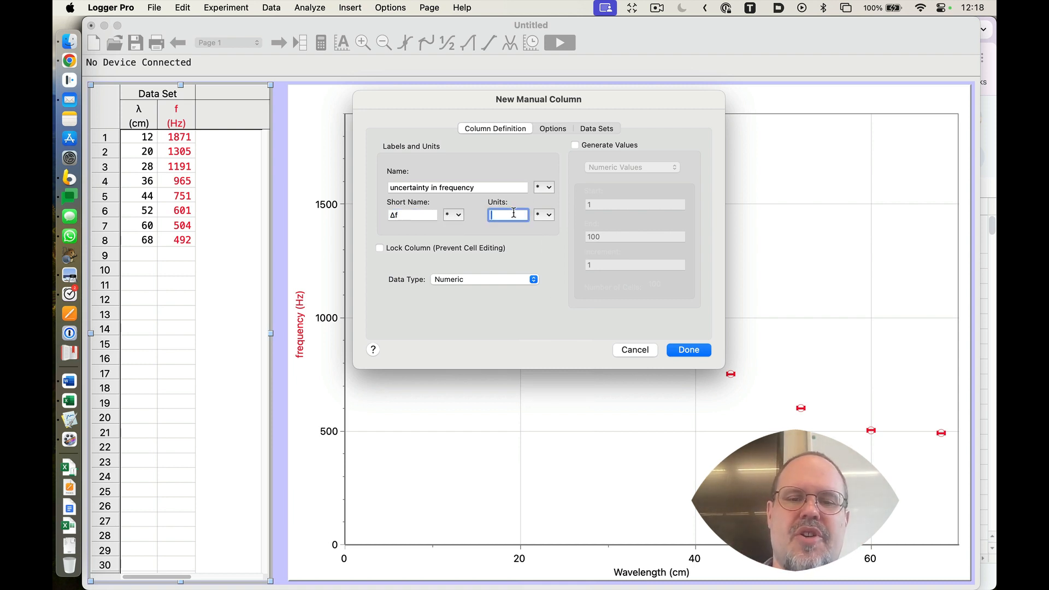
type("Hz")
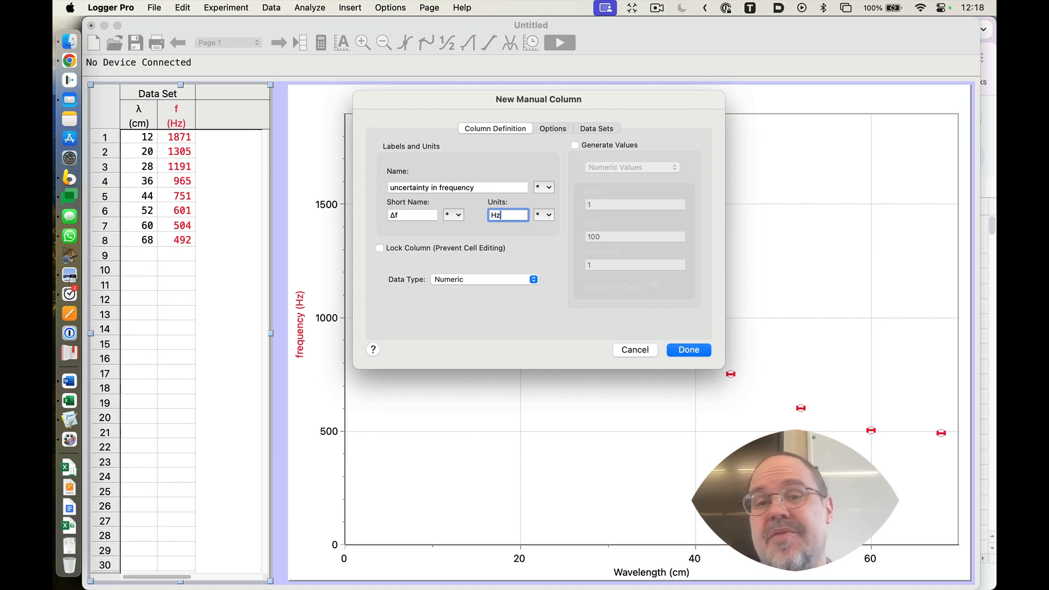
left_click(683, 352)
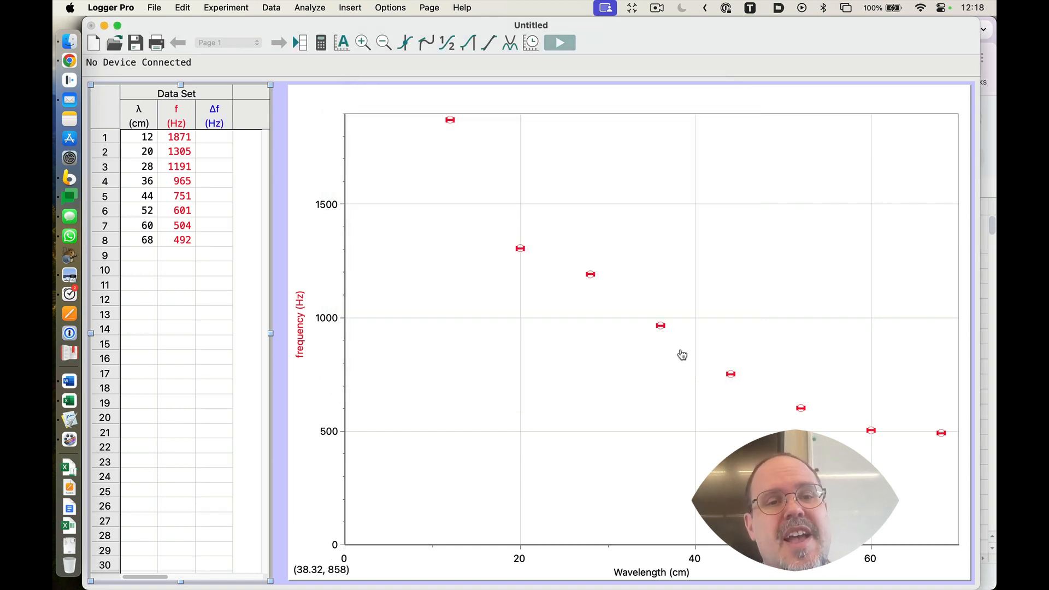
Copy the frequency uncertainties in F3:F10 of the Google Sheets spreadsheet and paste them into the Δf column in Logger Pro.
key("super+Tab")
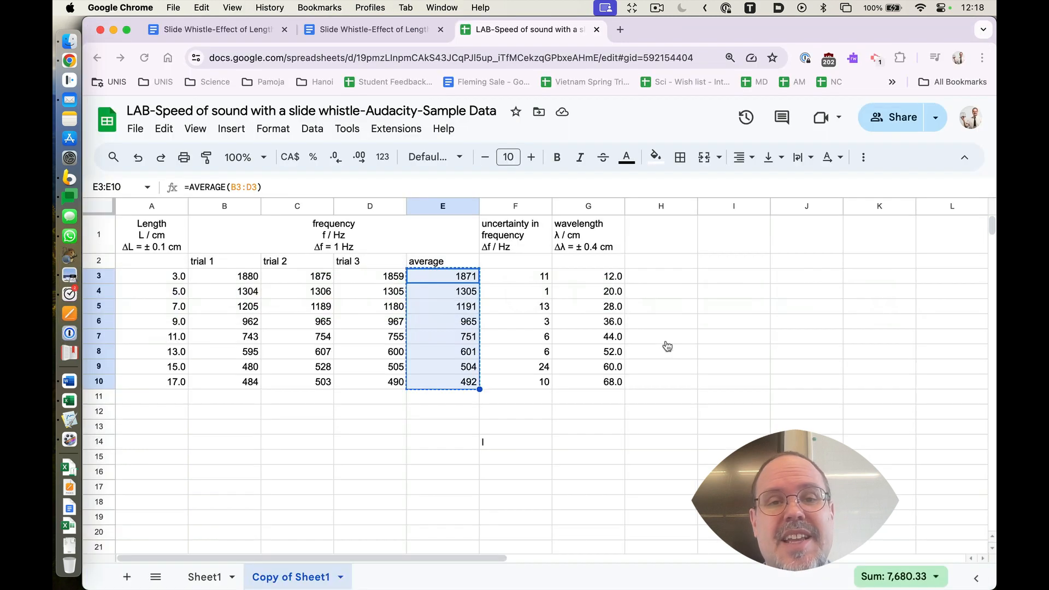
left_click(526, 280)
left_click(519, 386, "shift")
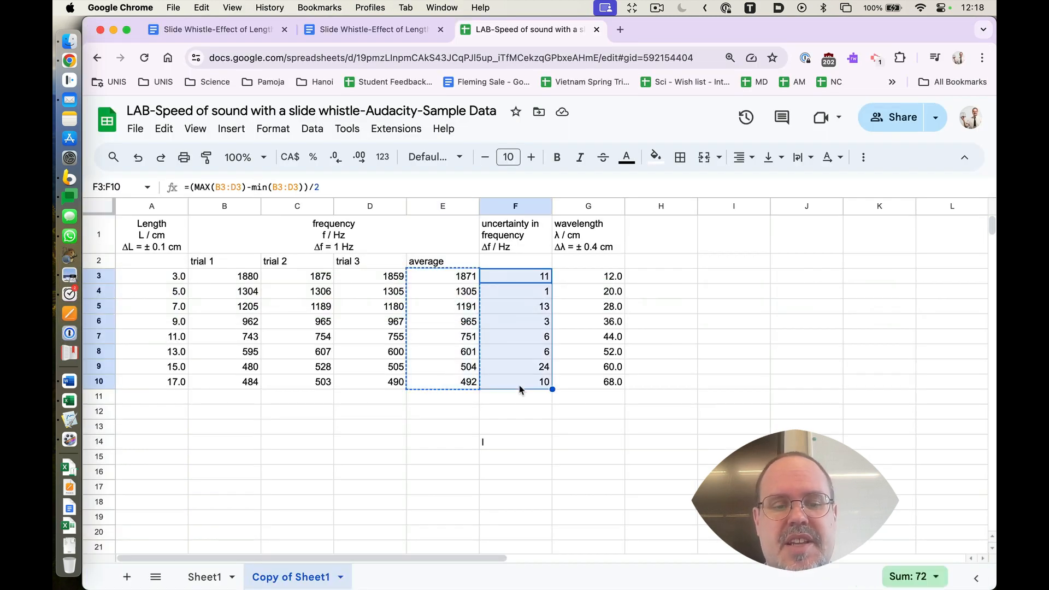
key("super+c")
key("super+Tab")
left_click(210, 136)
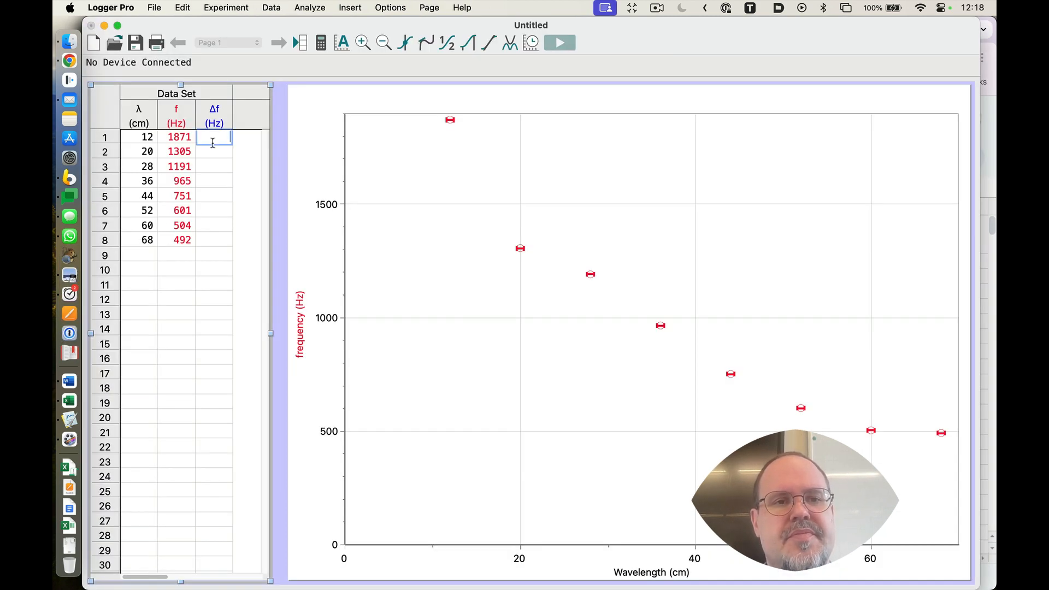
key("super+v")
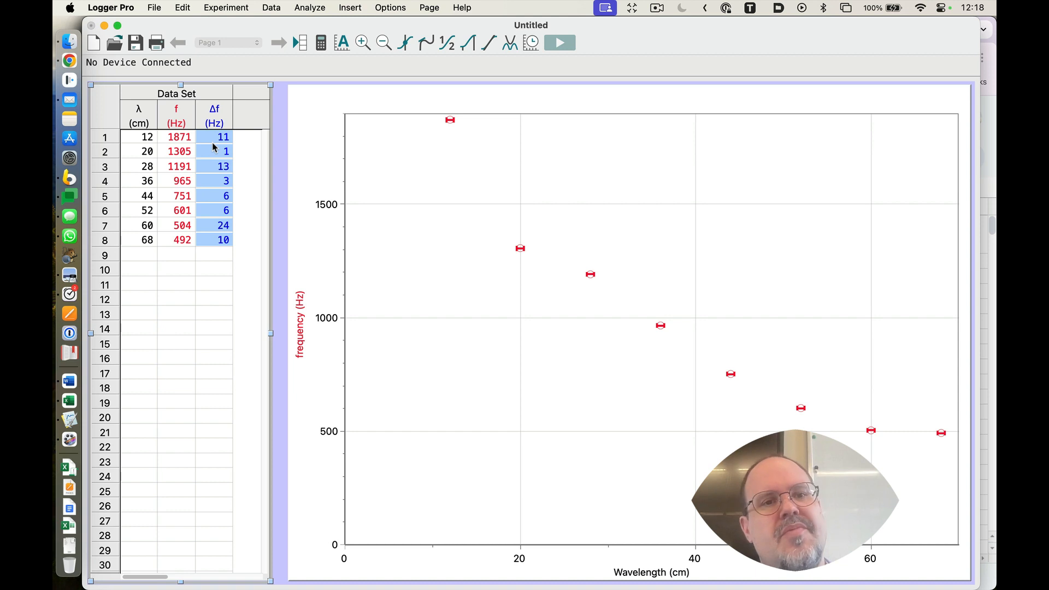
Enable fixed-value error bar calculations for the frequency column, using the uncertainty in frequency column.
left_click(181, 115)
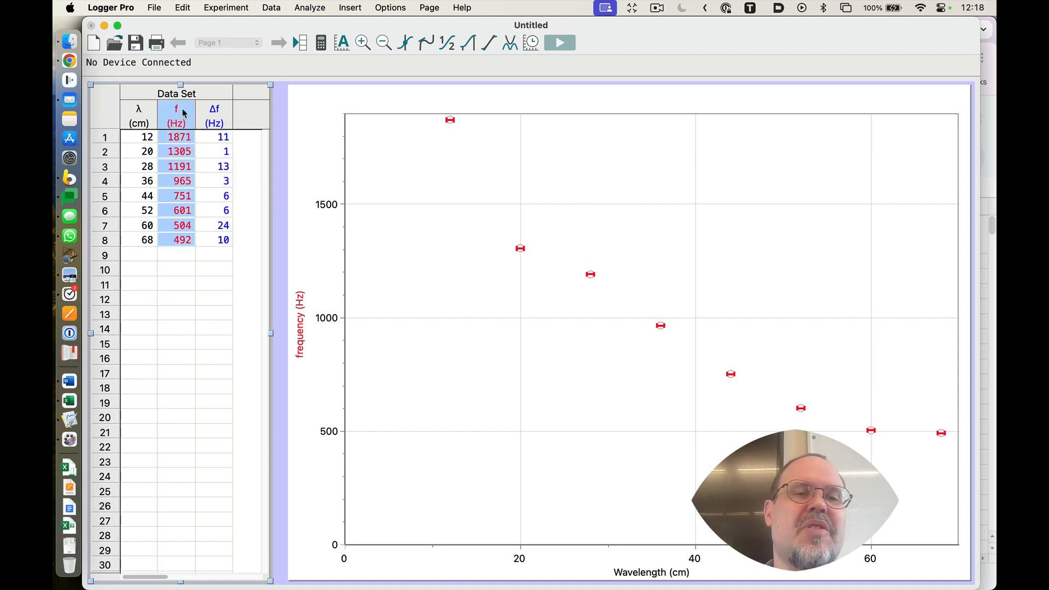
double_click(177, 108)
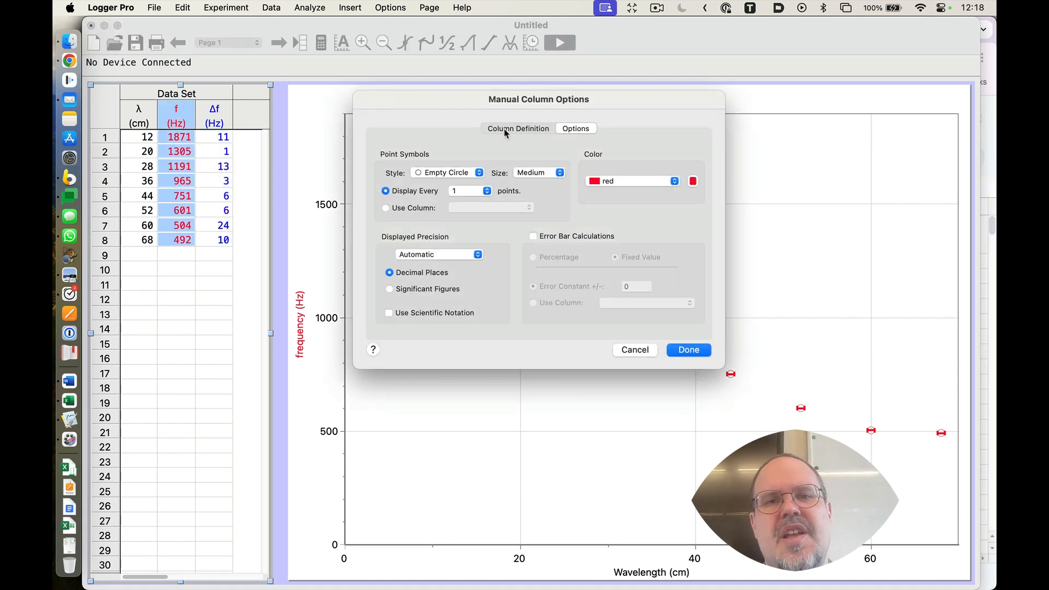
left_click(533, 237)
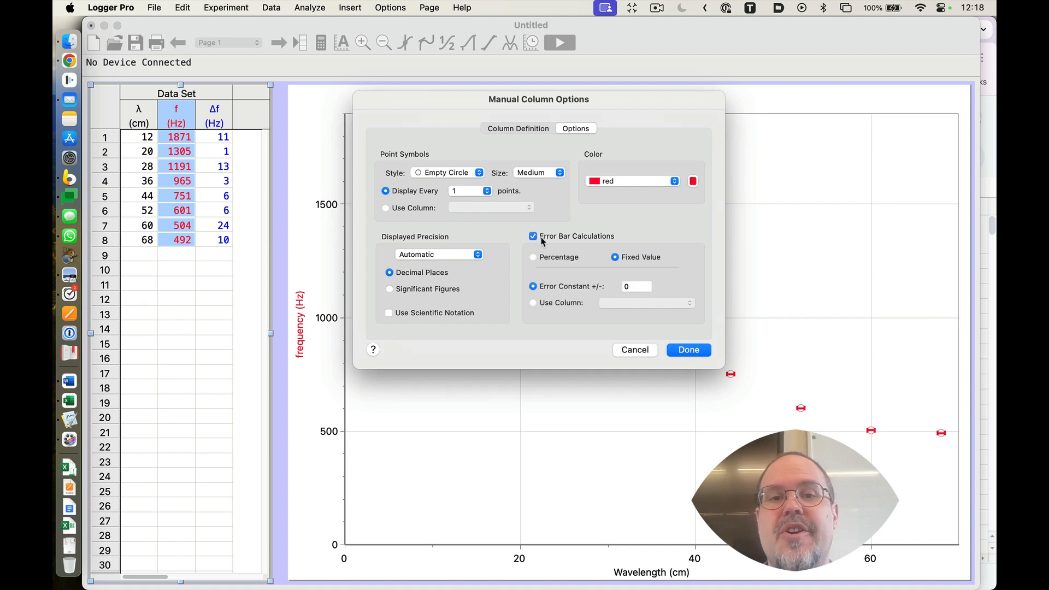
left_click(569, 305)
left_click(609, 303)
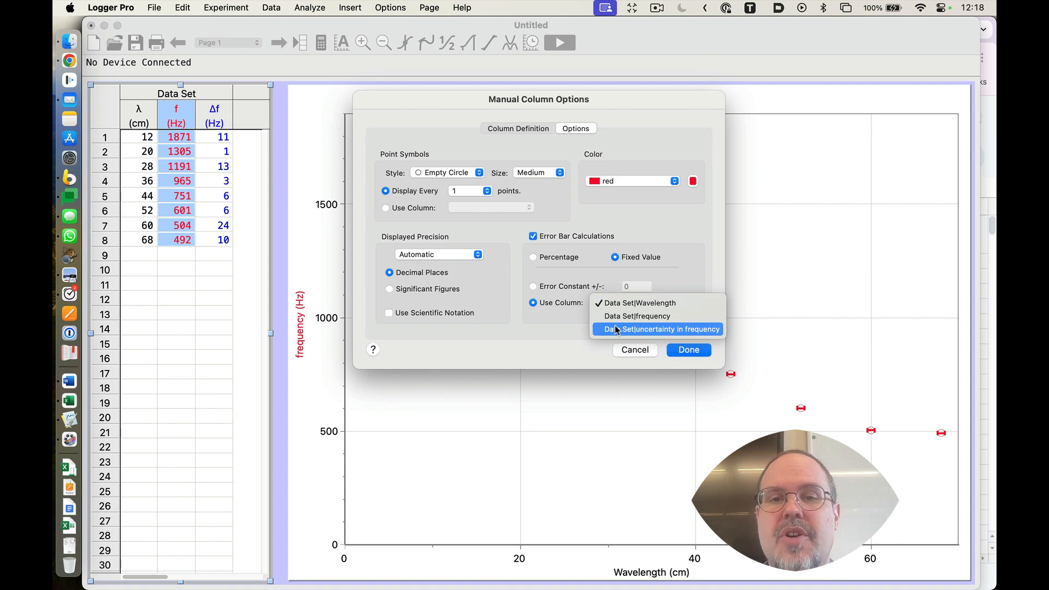
left_click(665, 330)
left_click(688, 350)
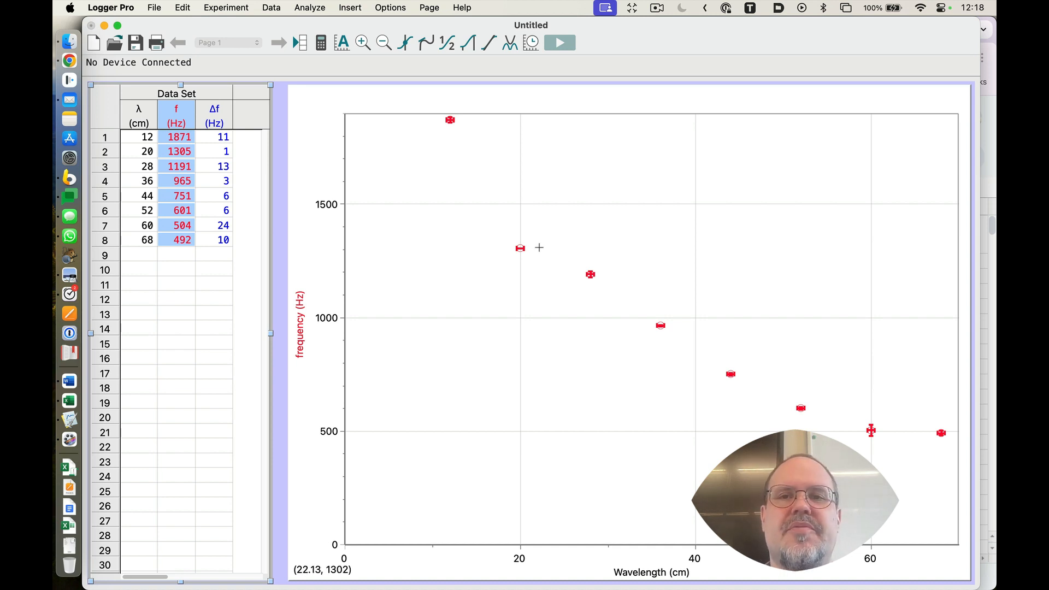
left_click(655, 7)
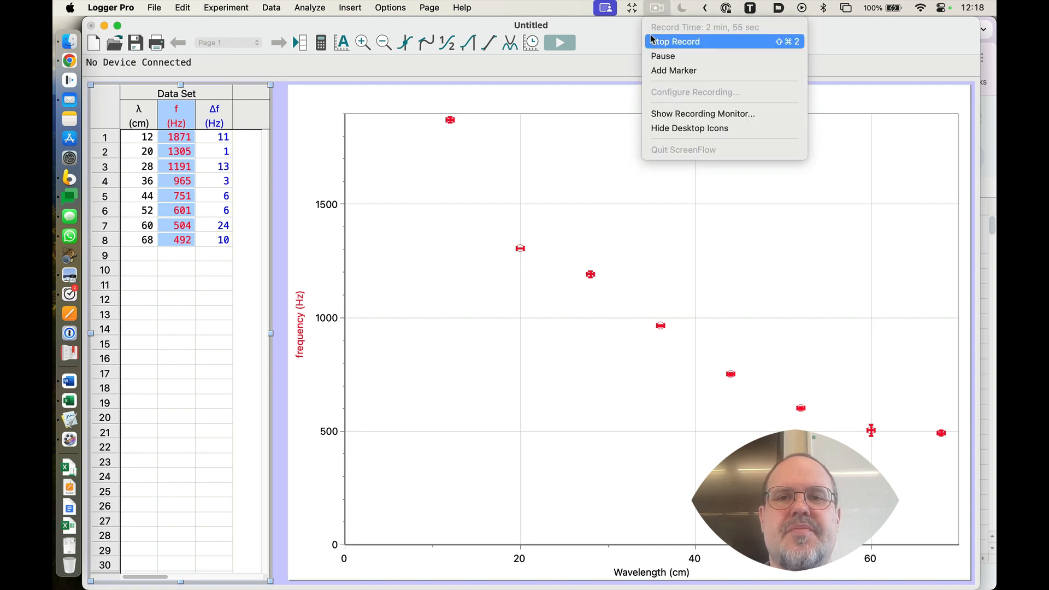
left_click(651, 39)
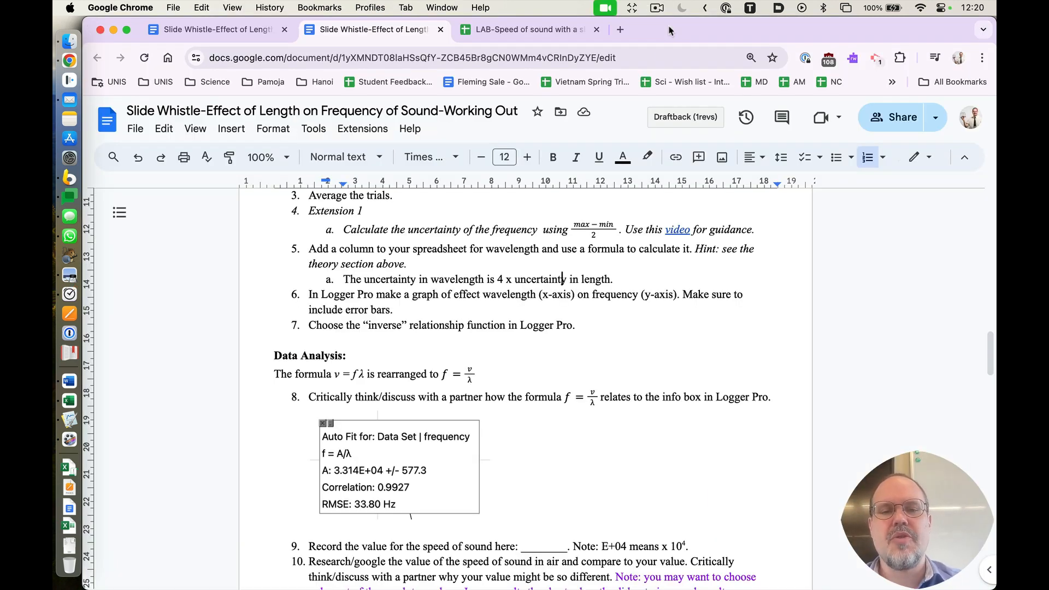
Review the Google Docs lab instruction on choosing the inverse relationship function and the theory section on wavelength.
triple_click(441, 326)
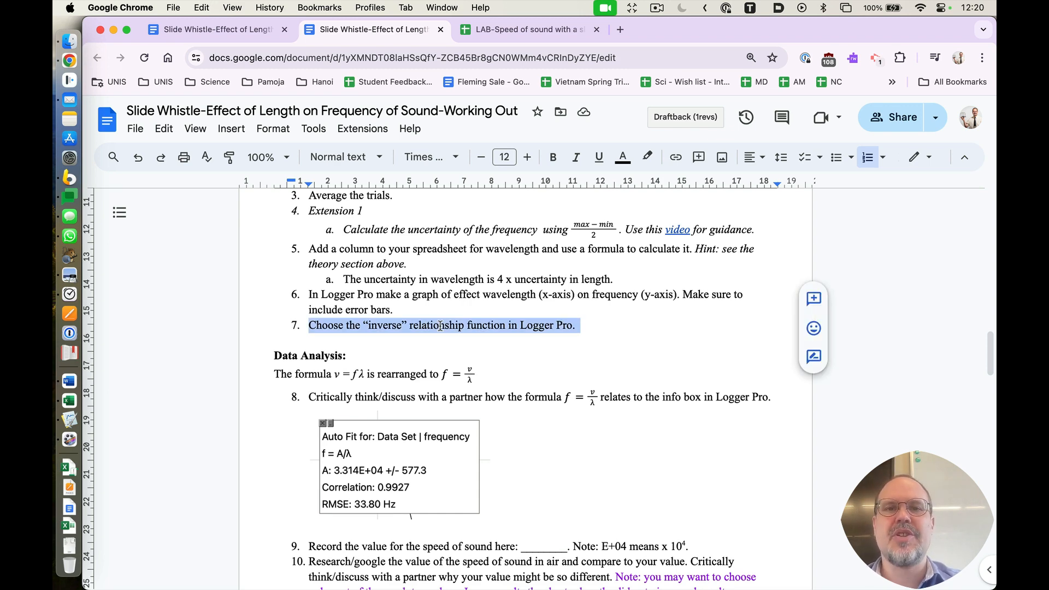
scroll(440, 326, "up", 15)
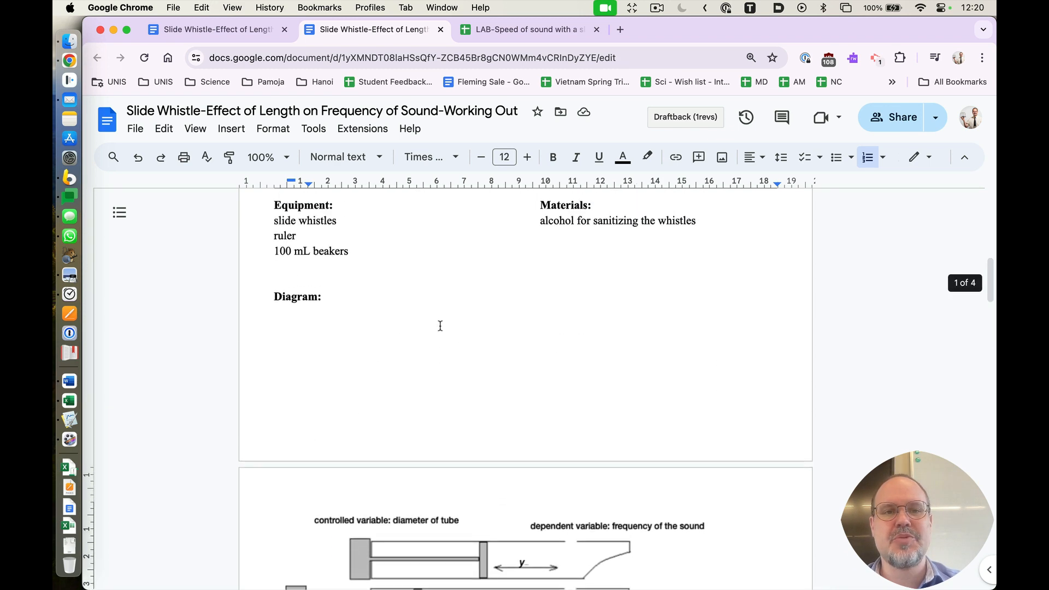
scroll(441, 326, "up", 5)
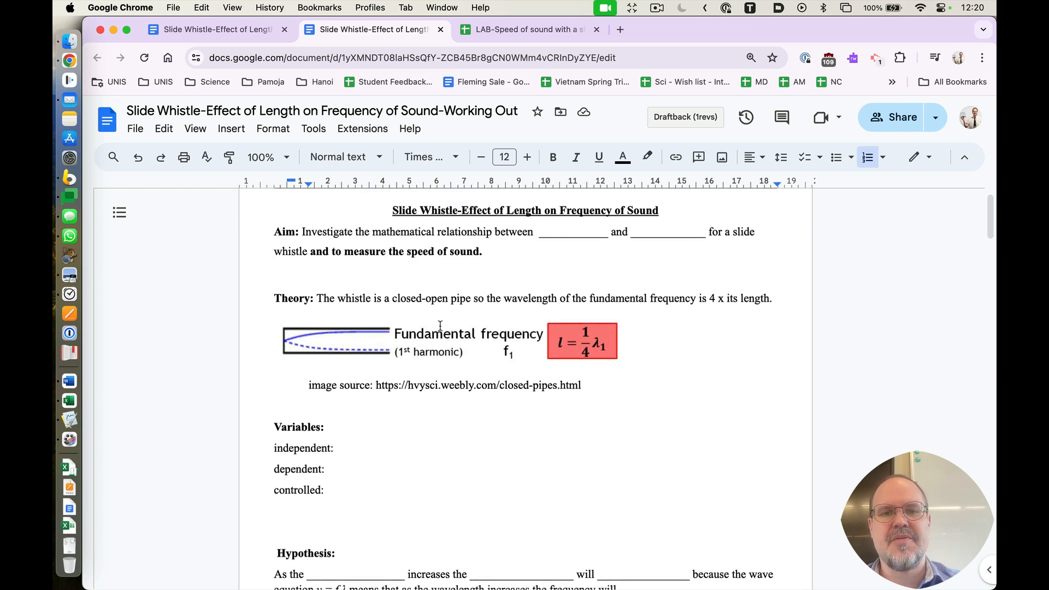
scroll(440, 326, "down", 8)
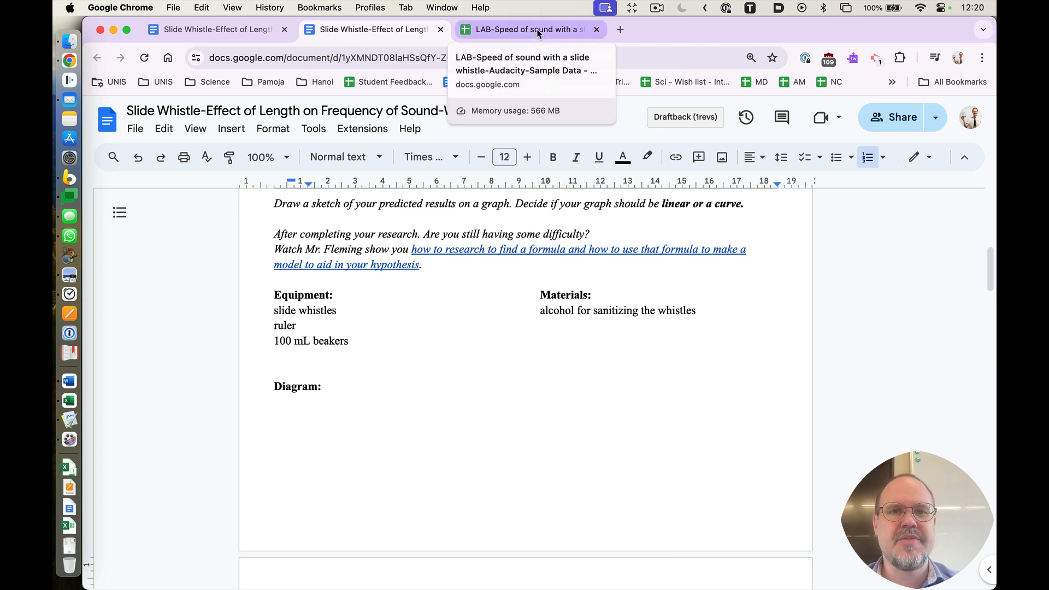
left_click(538, 32)
left_click(424, 32)
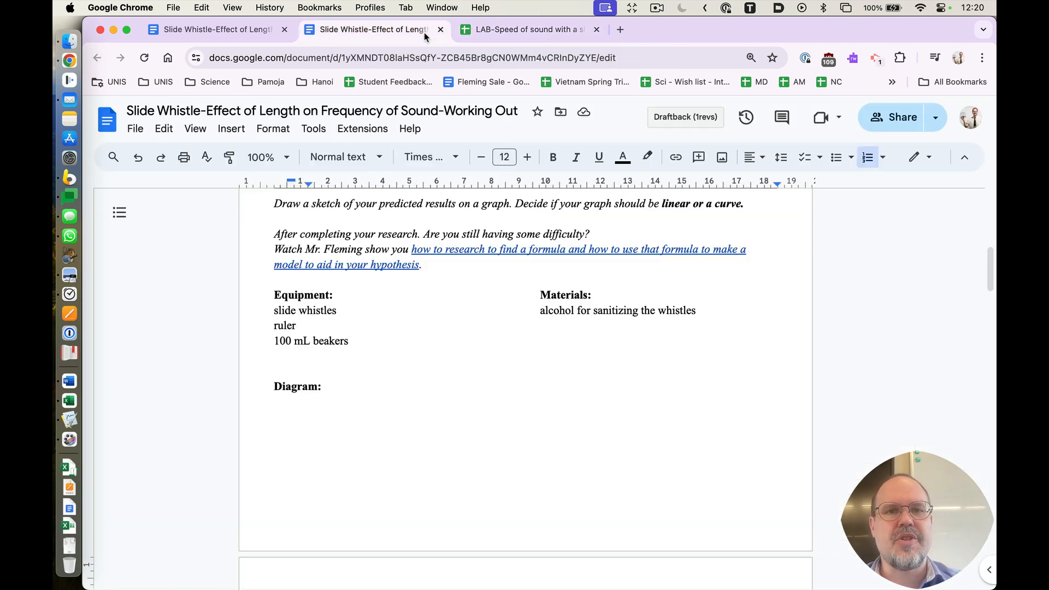
Switch to Logger Pro and fit an automatic inverse curve, A/λ, to the frequency against wavelength data.
key("super+Tab")
key("super+Tab")
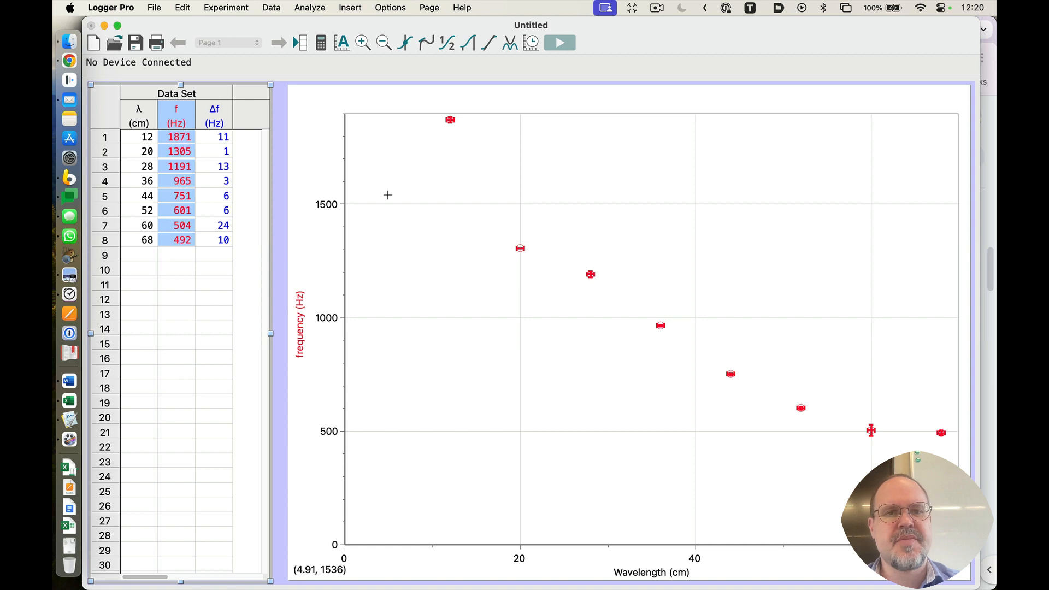
left_click(510, 44)
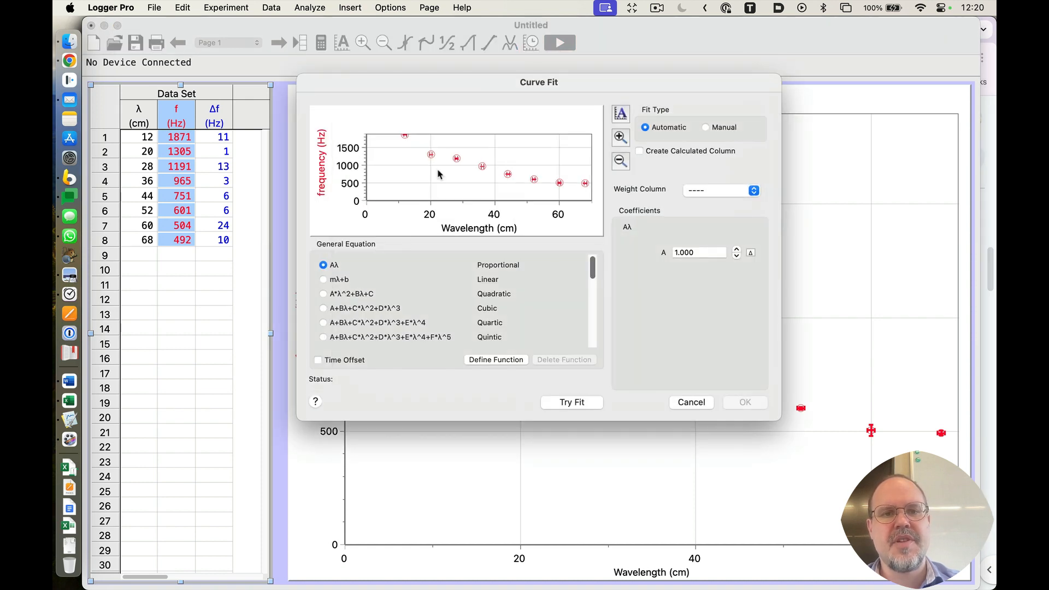
scroll(371, 293, "down", 2)
scroll(372, 294, "down", 2)
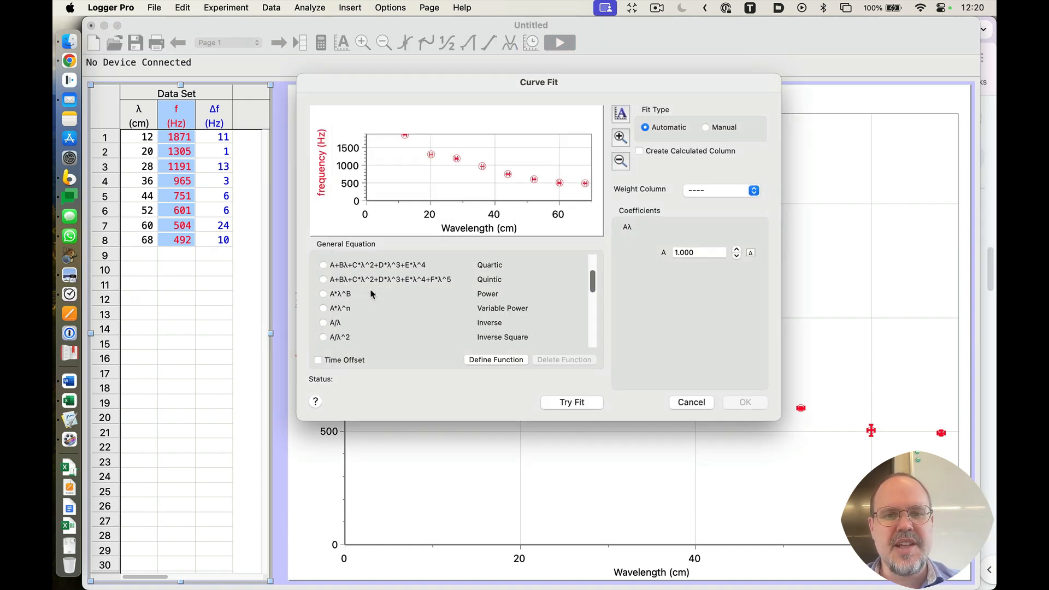
left_click(324, 323)
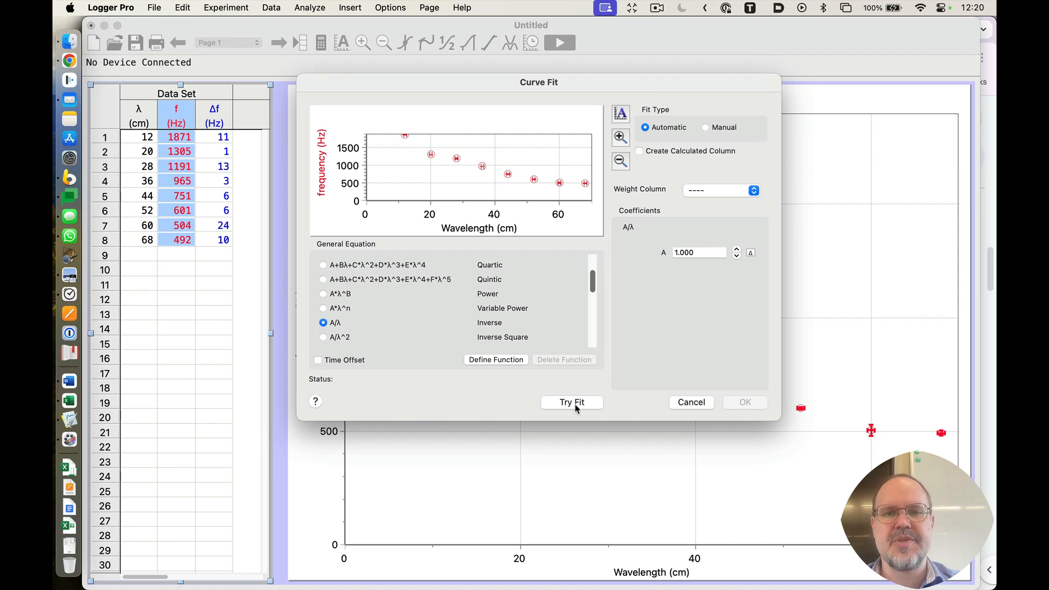
left_click(576, 406)
left_click(744, 403)
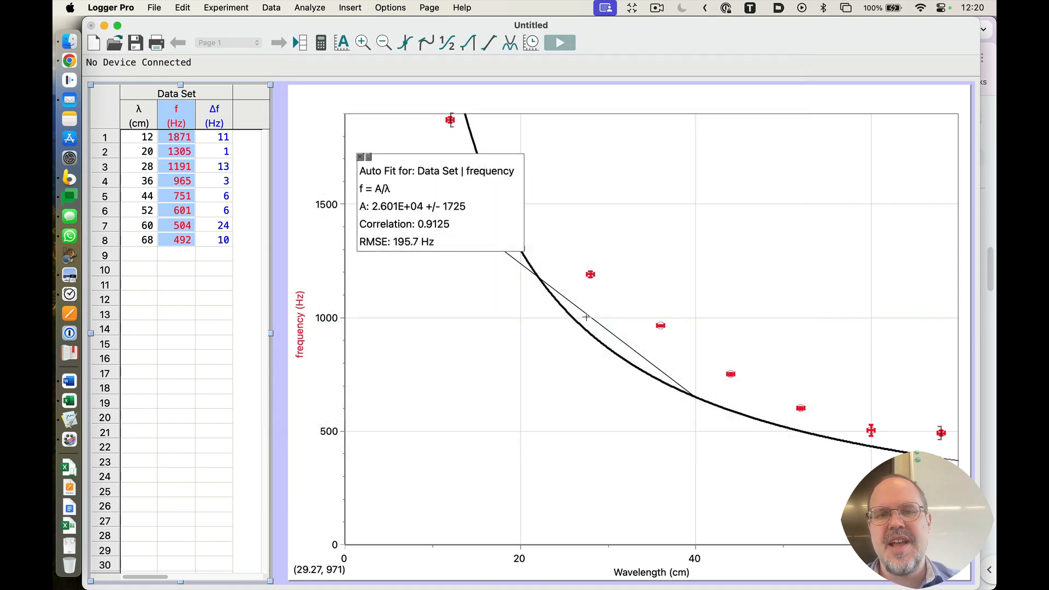
Move the fit info box clear of the curve and restrict the fit range to wavelengths above about 24 cm, excluding the two shortest.
mouse_move(477, 210)
left_mouse_down()
mouse_move(754, 205)
mouse_move(826, 189)
left_mouse_up()
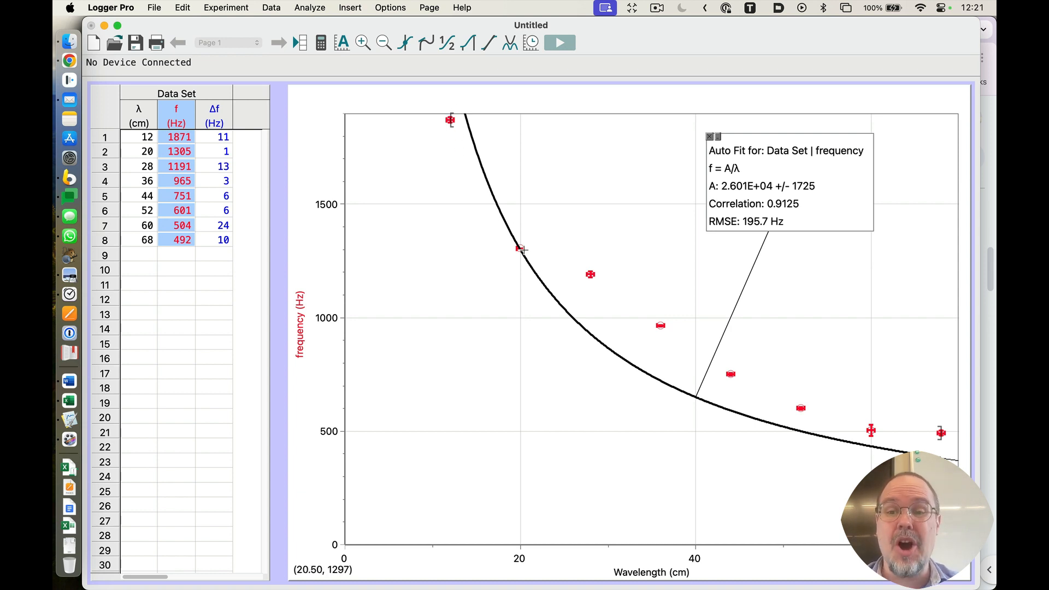
left_click_drag(451, 122, 529, 144)
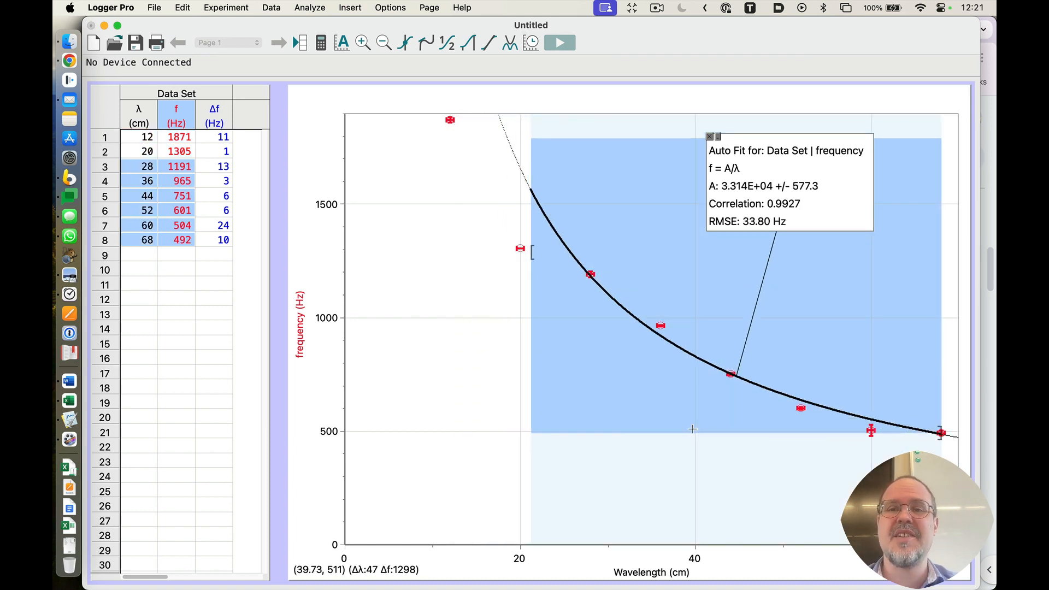
left_click(498, 275)
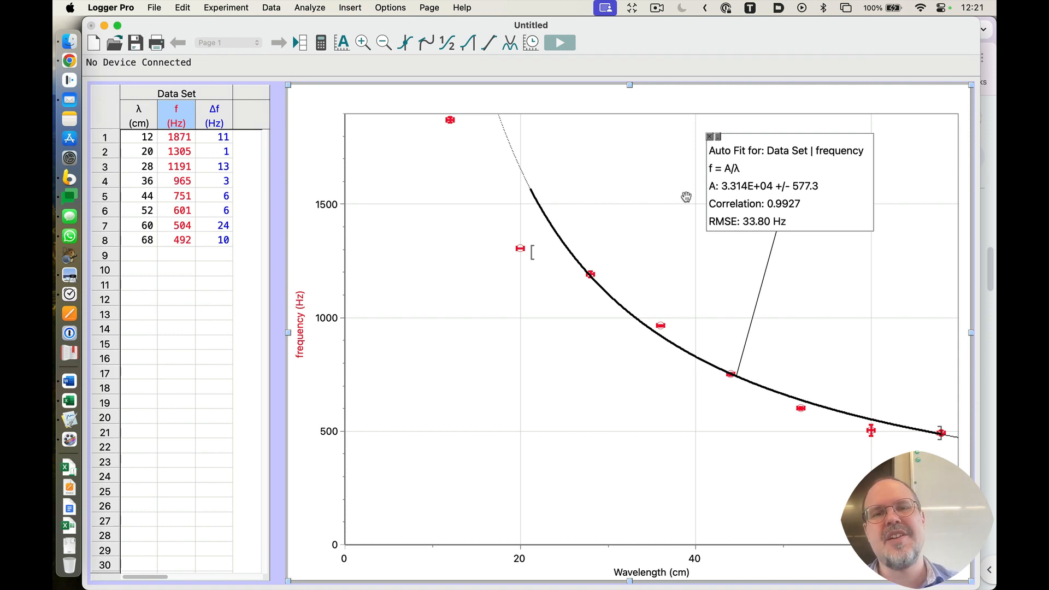
left_click_drag(531, 253, 552, 244)
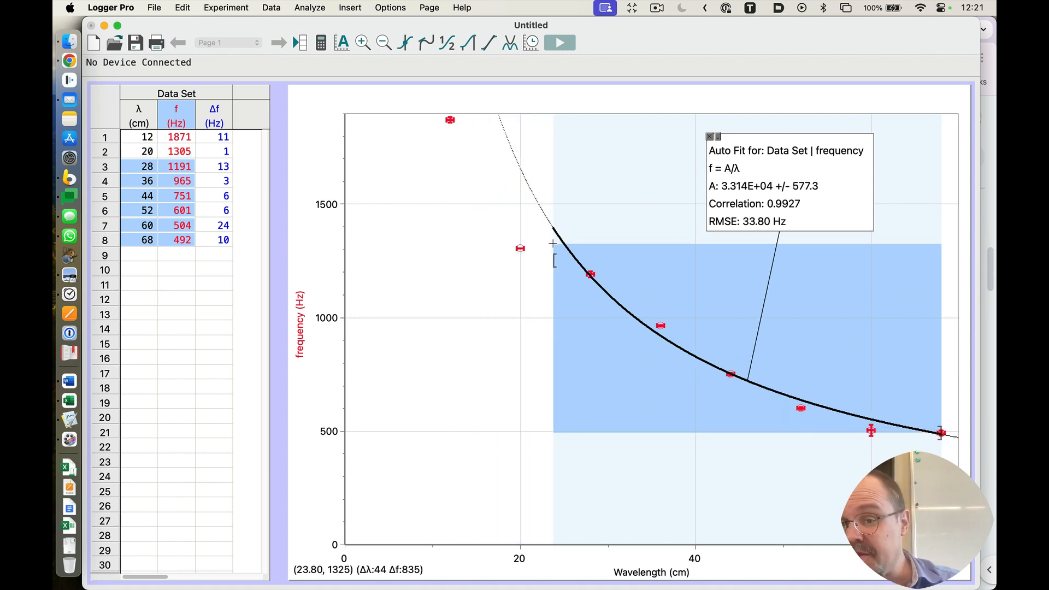
left_click(513, 316)
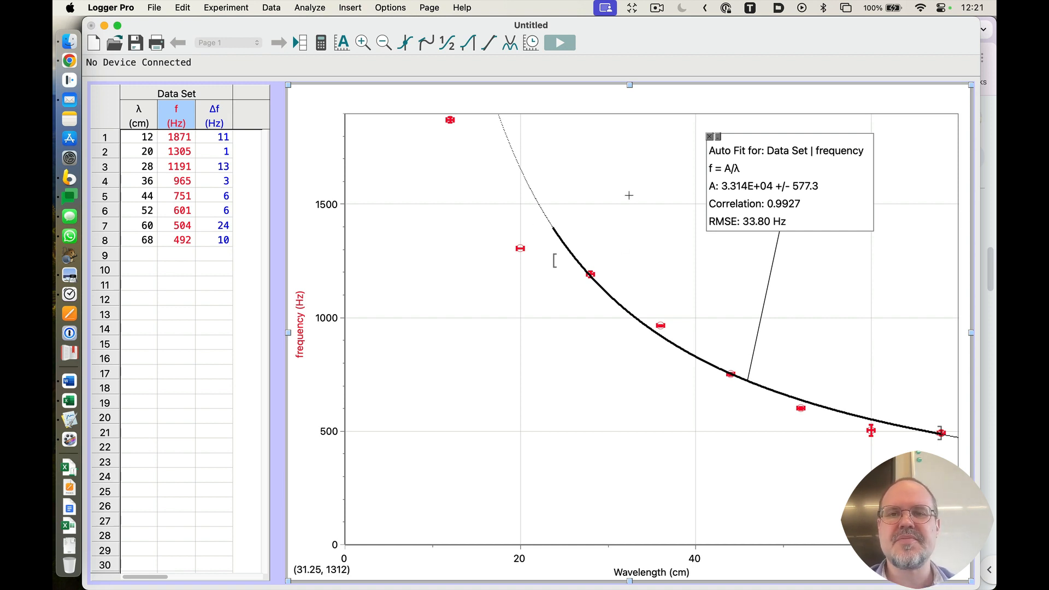
Switch to the Google Docs lab document and enter the fit's A value, 3.314 x 104, as the speed of sound in question 9.
key("super+Tab")
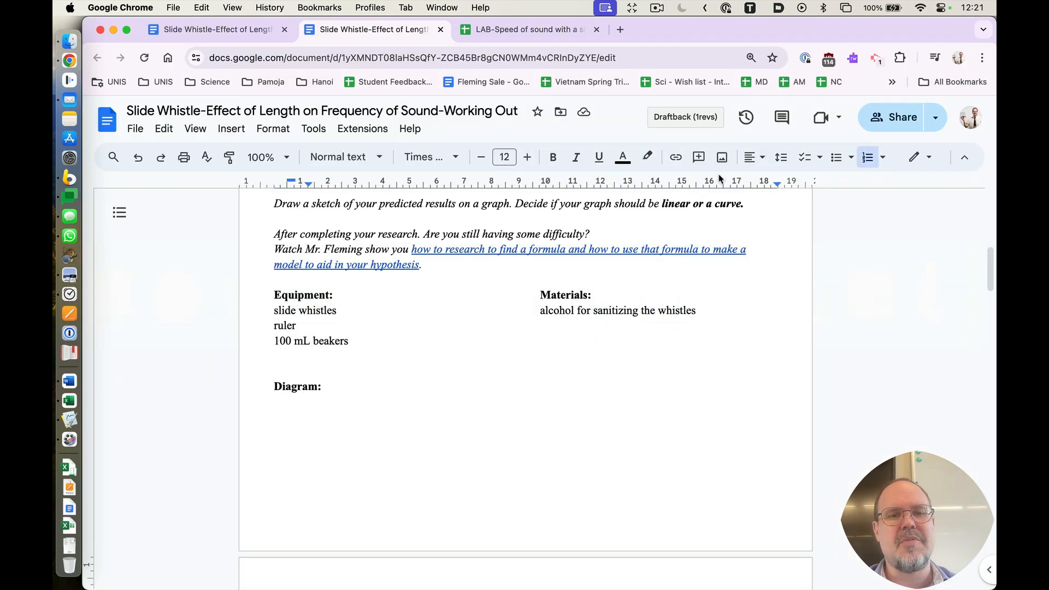
scroll(530, 291, "down", 10)
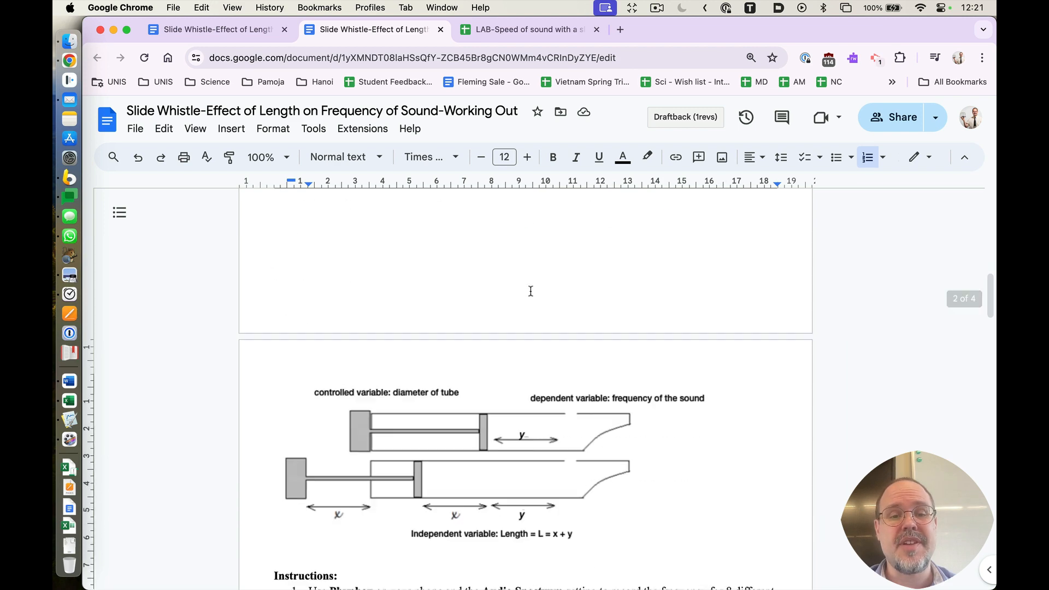
scroll(530, 290, "down", 5)
scroll(531, 291, "up", 1)
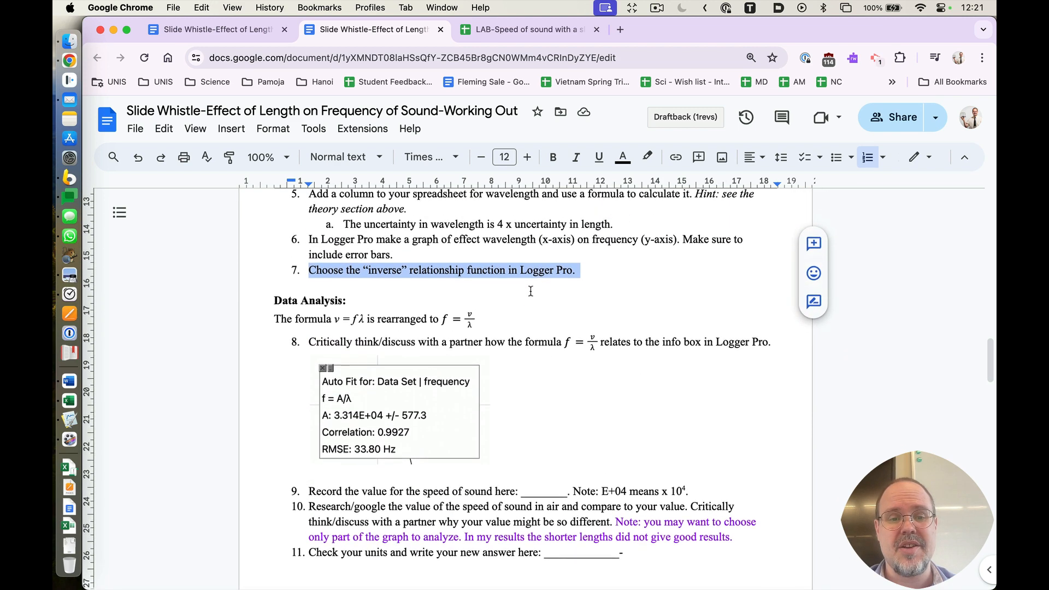
scroll(531, 291, "down", 1)
scroll(530, 290, "down", 1)
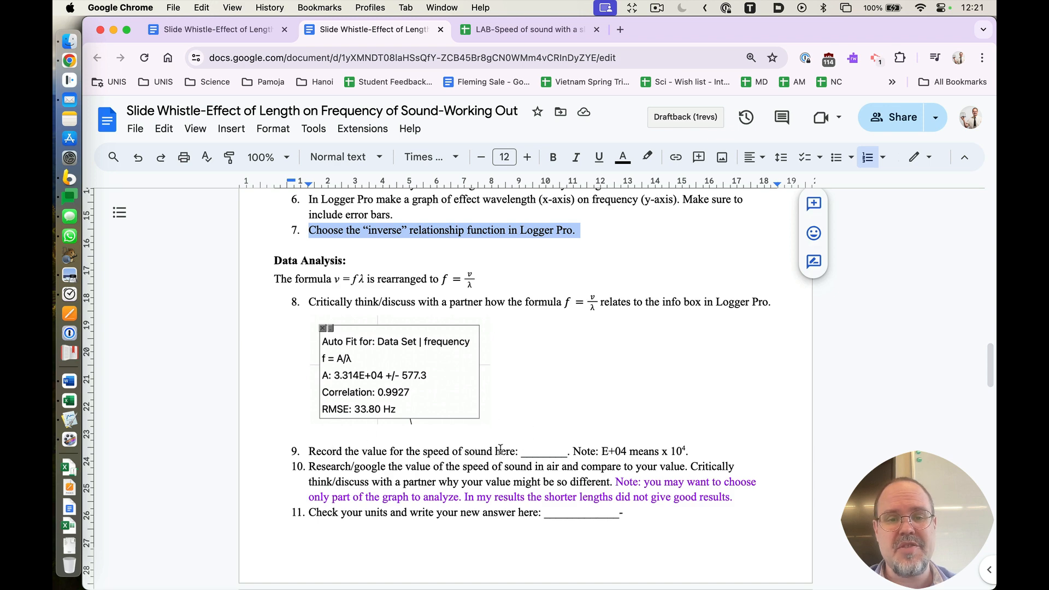
left_click(532, 454)
key("super+Tab")
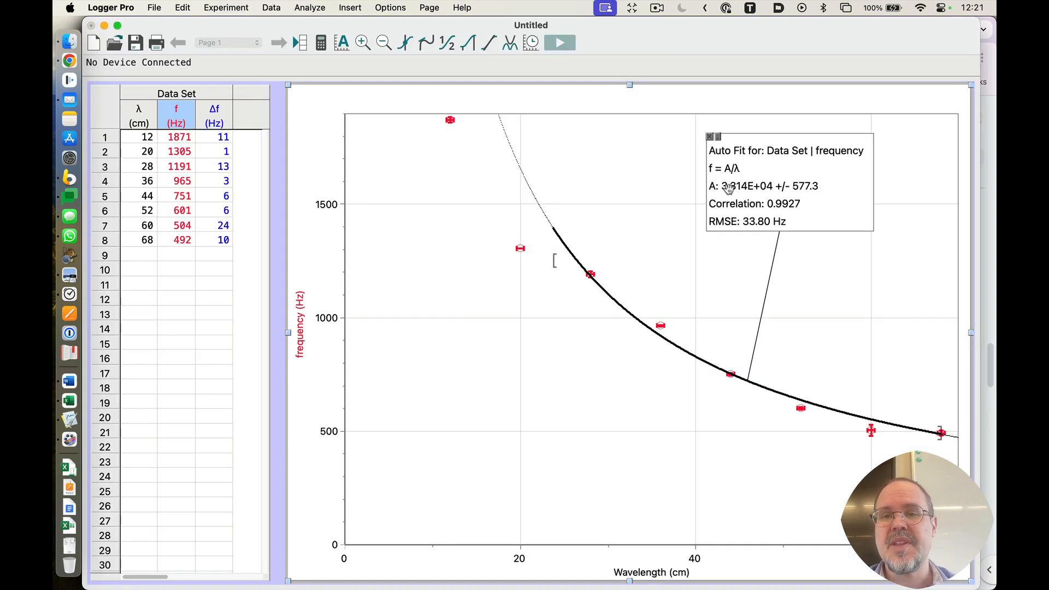
key("super+Tab")
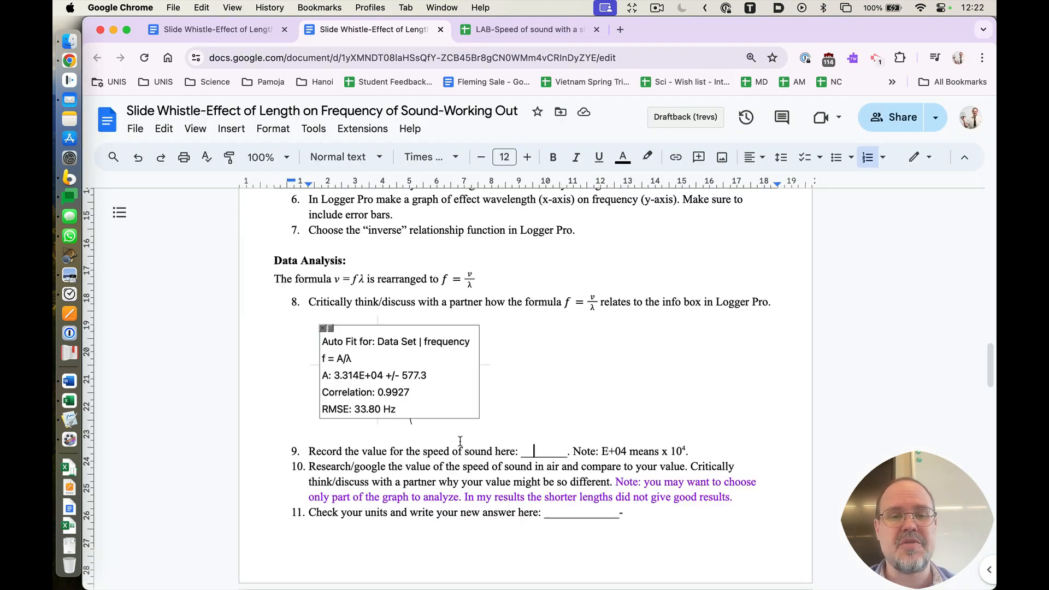
type("3.")
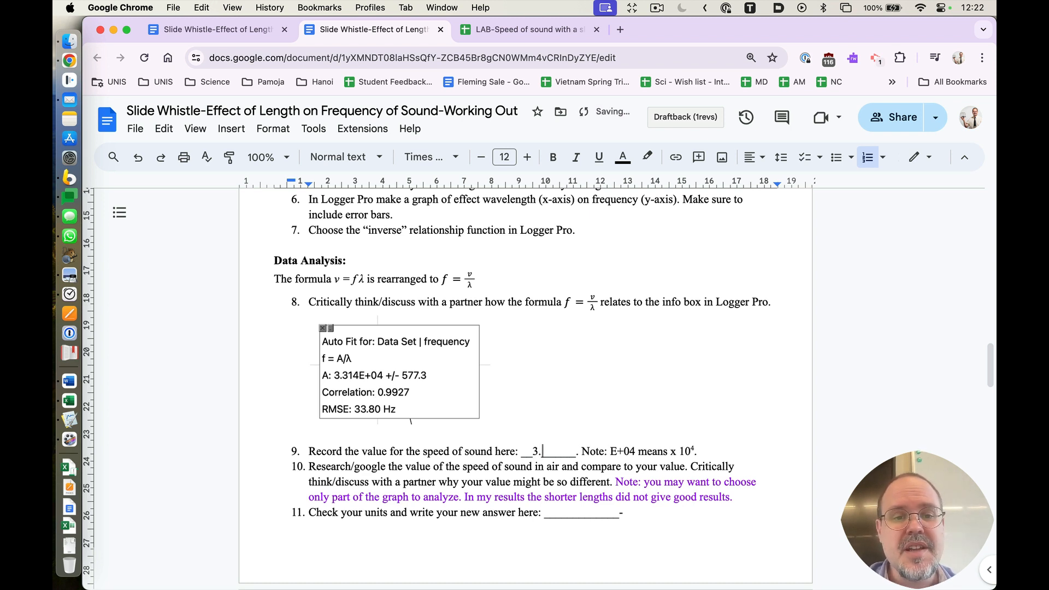
type("31")
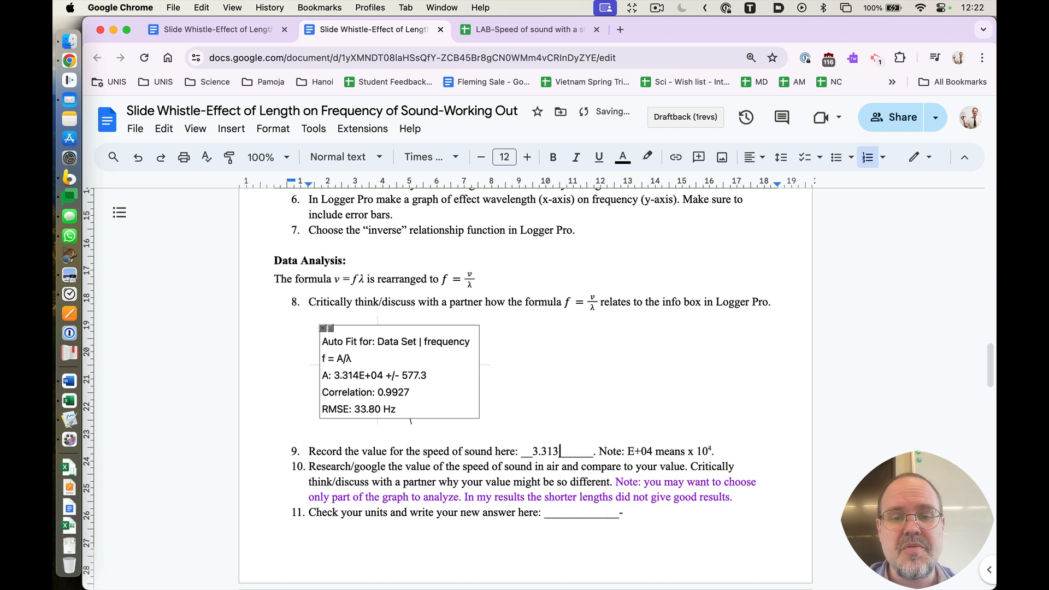
type("4 x 10")
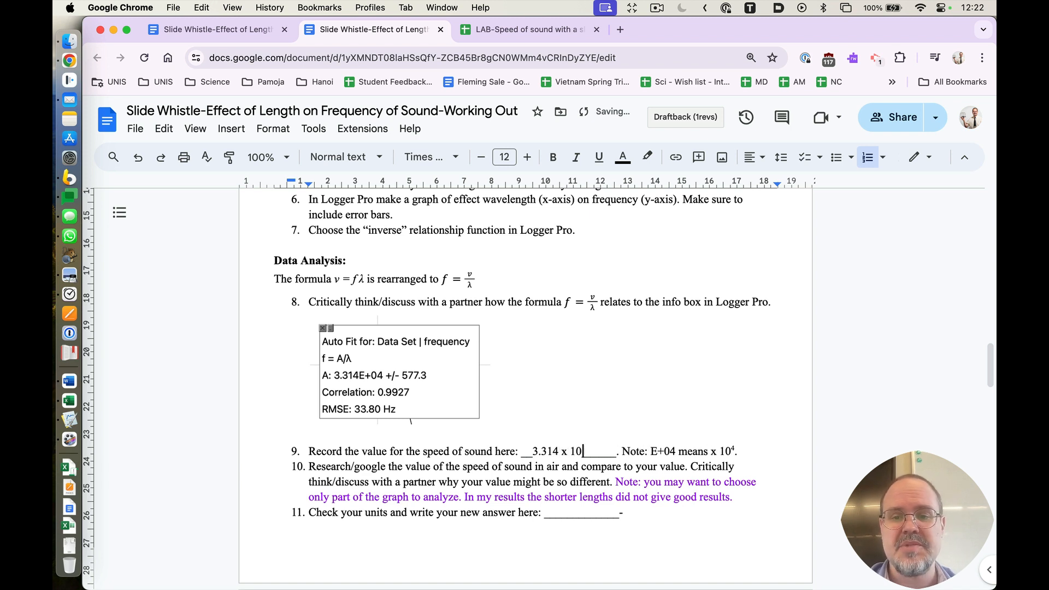
type("4")
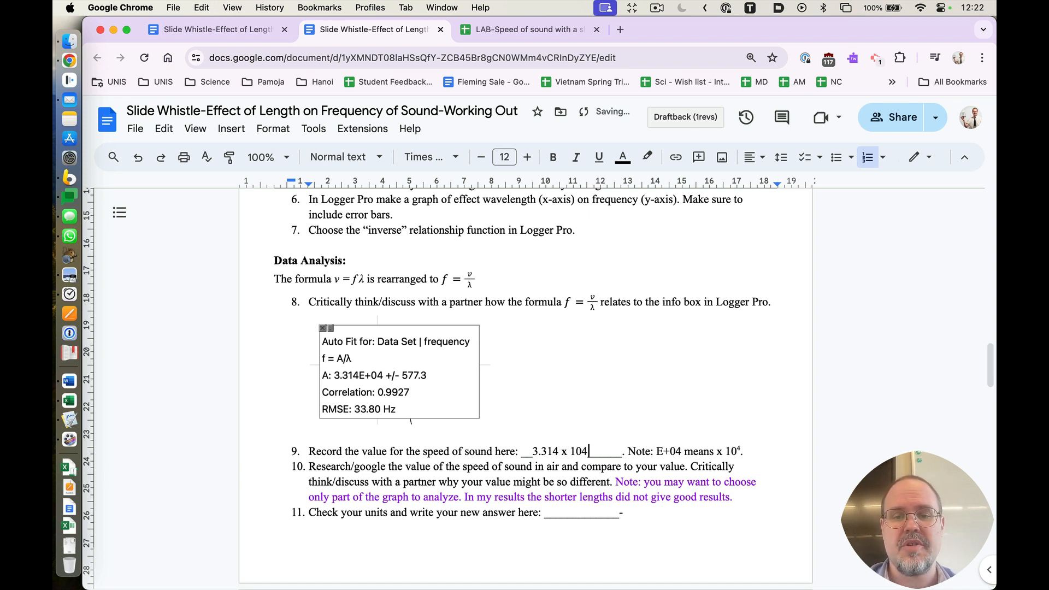
Format the final 4 of the question 9 answer as superscript so it reads 3.314 x 10⁴.
key("shift+Left")
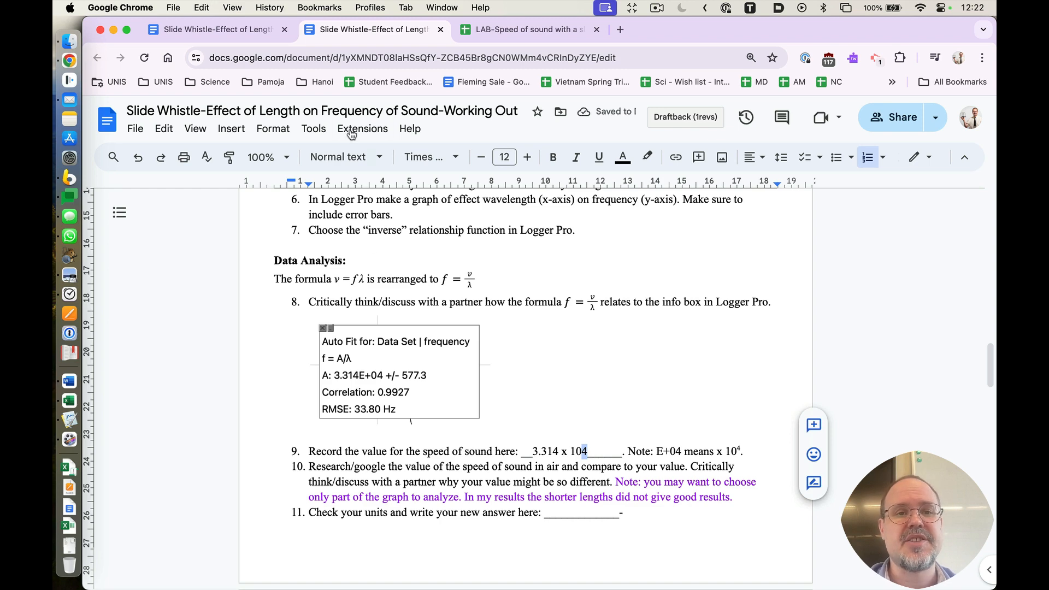
left_click(404, 129)
left_click(415, 153)
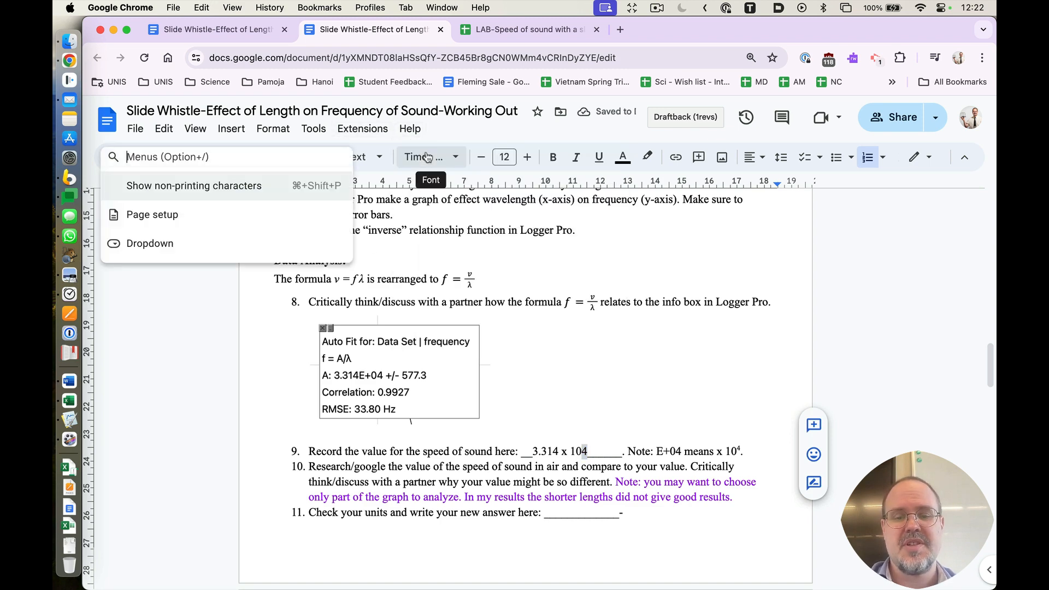
type("super")
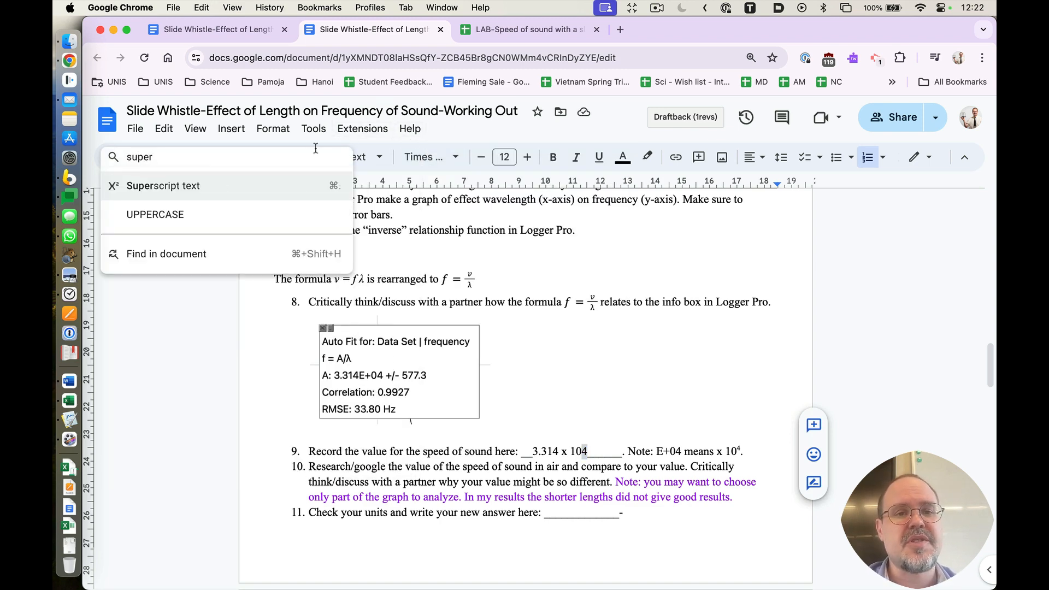
left_click(295, 193)
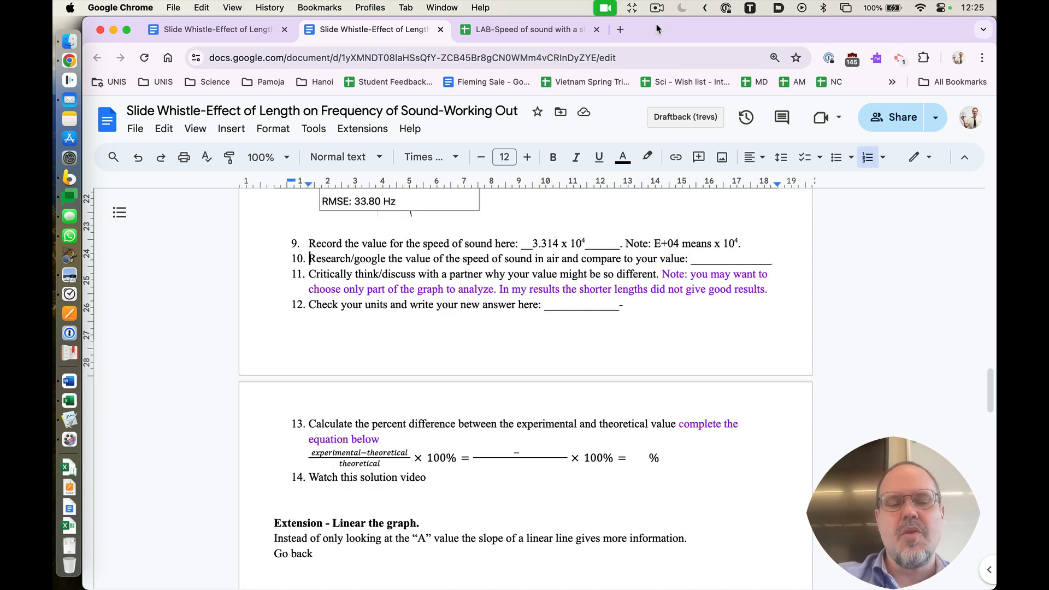
Search Google for "speed of sound in air" and examine the results for the accepted value.
key("super+space")
type("goo")
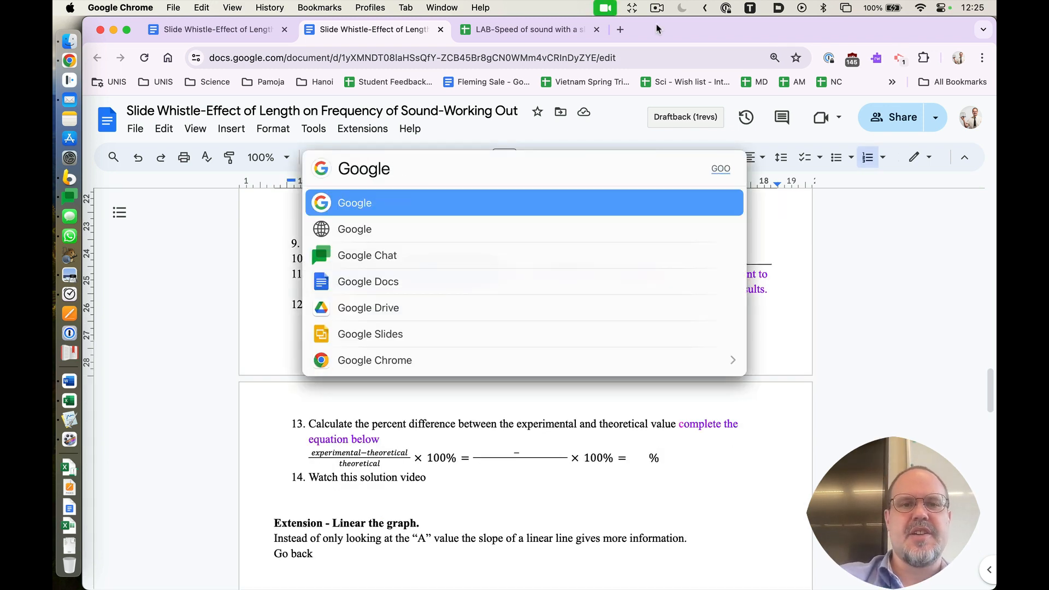
key("space")
type("speed of sound in air")
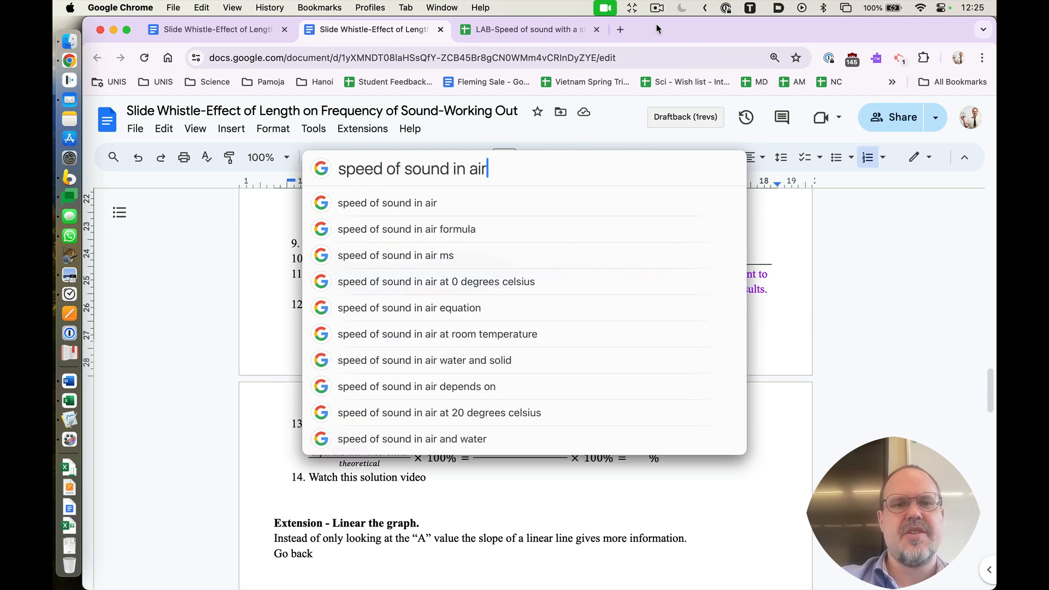
key("Return")
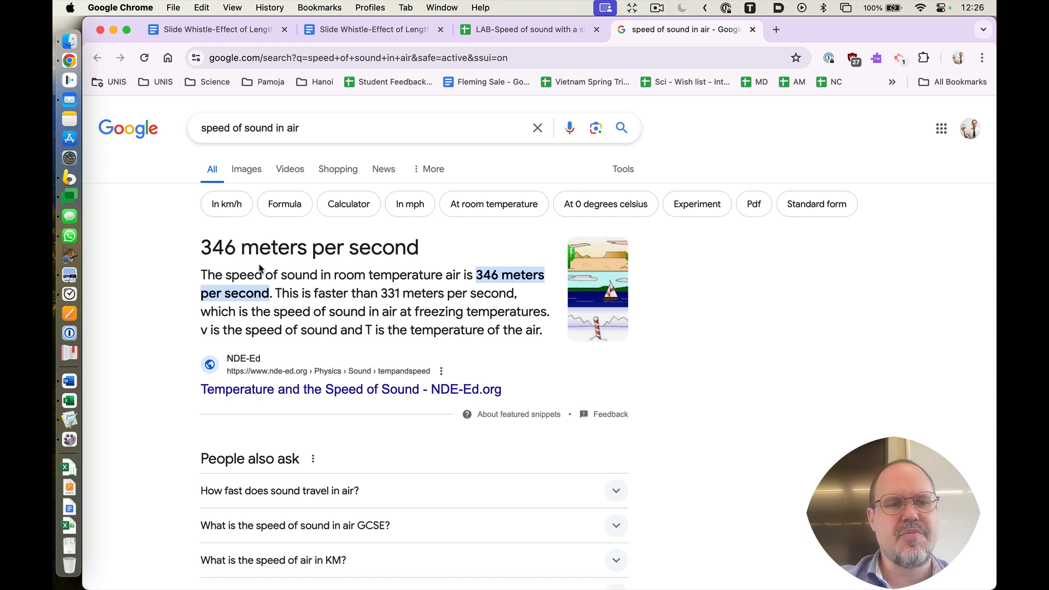
scroll(260, 268, "down", 5)
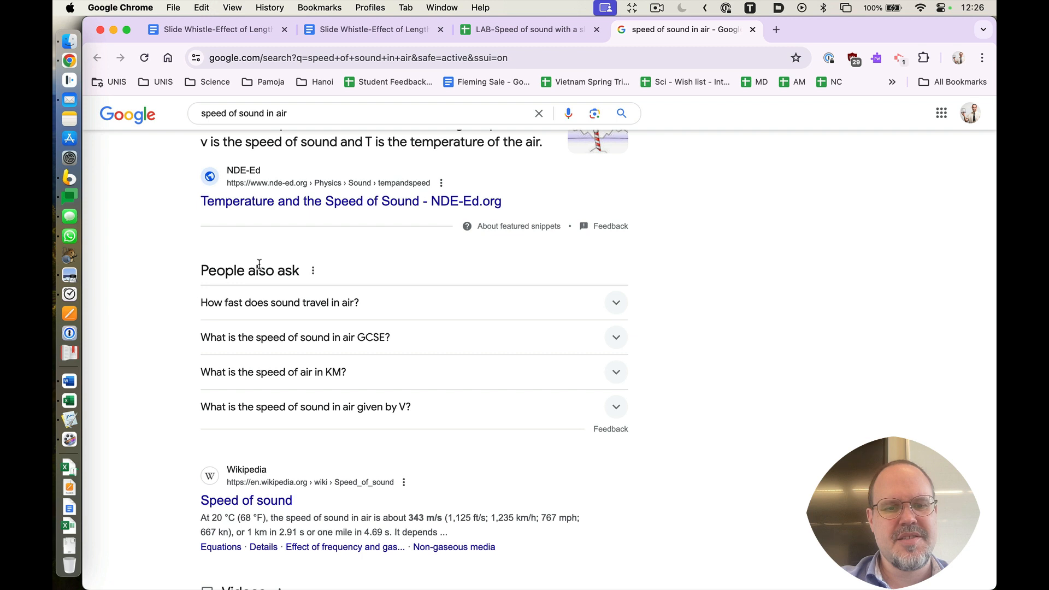
scroll(260, 265, "down", 4)
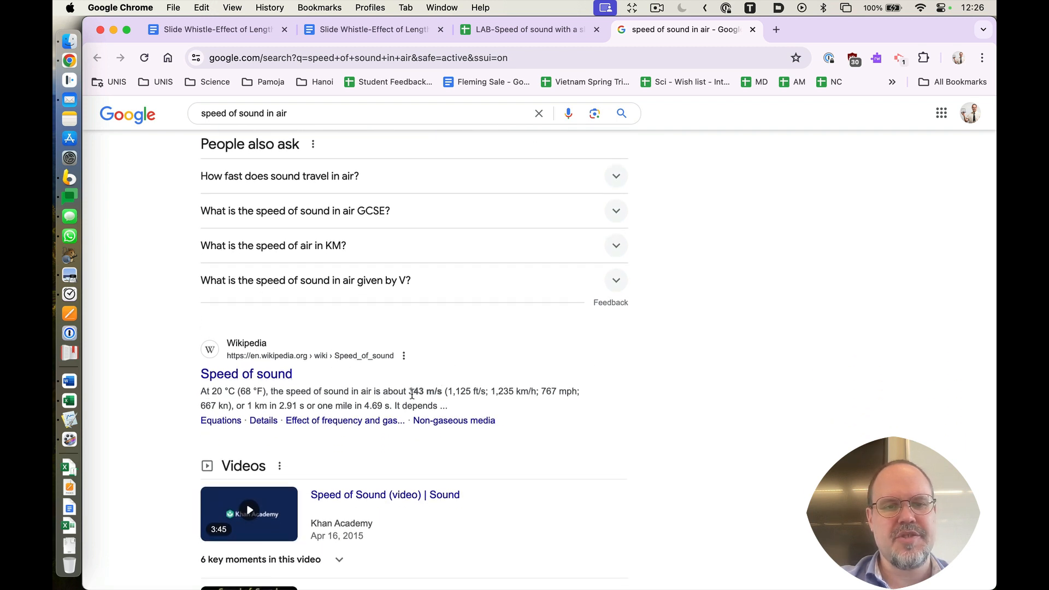
scroll(412, 394, "up", 6)
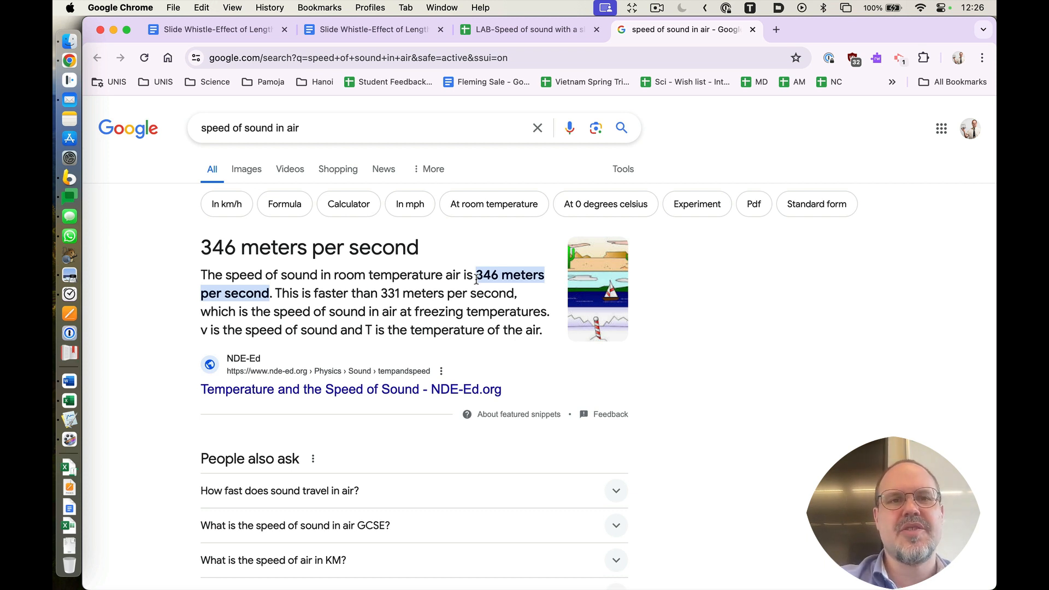
Return to the lab document and fill in 346 m/s as the researched speed of sound in question 10.
key("ctrl+shift+Tab")
key("ctrl+shift+Tab")
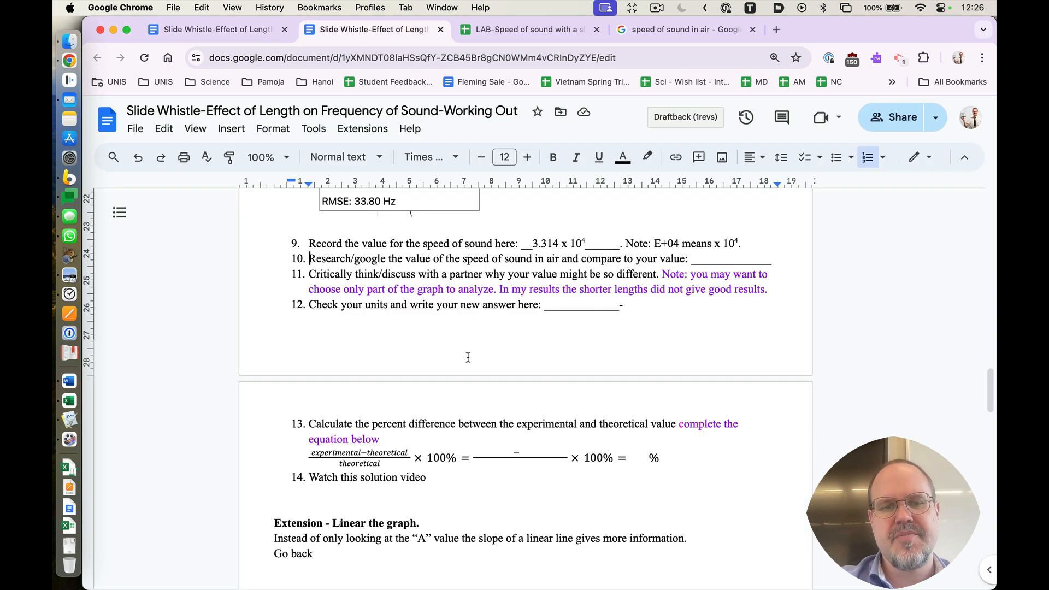
left_click(698, 260)
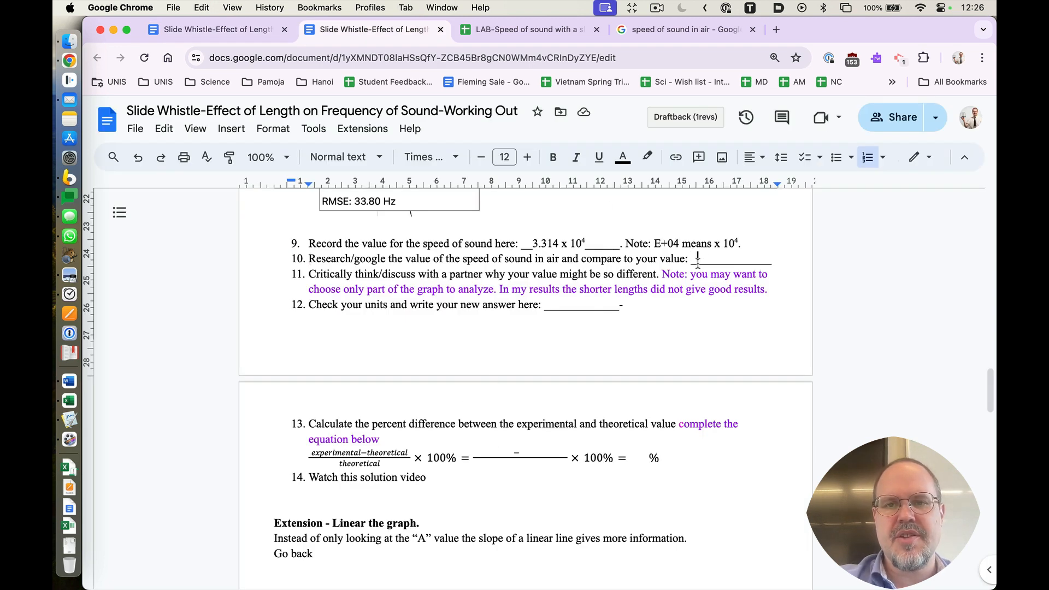
type("34")
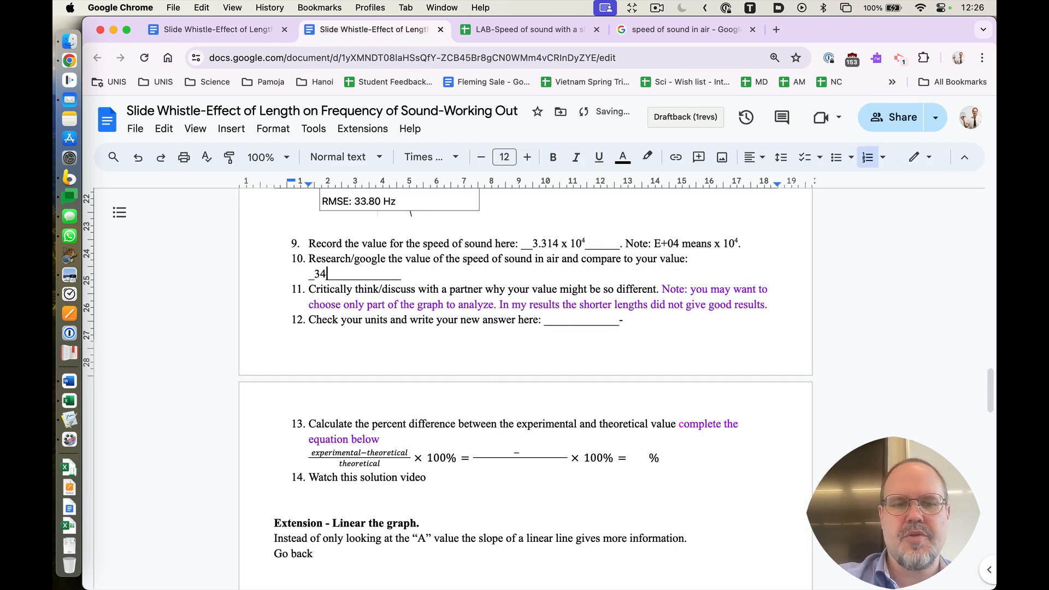
type("6")
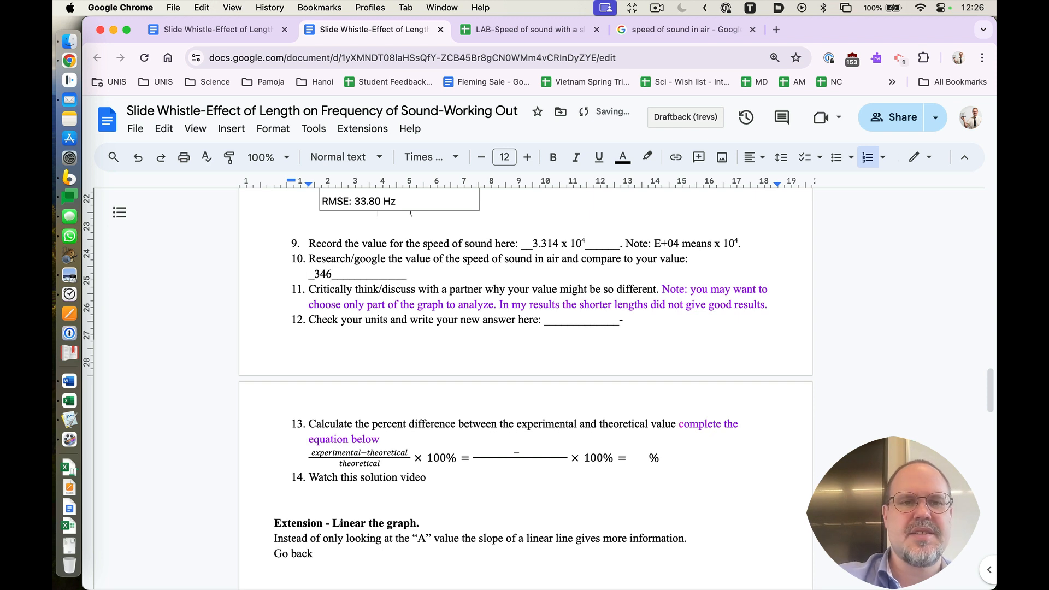
type(" m/s")
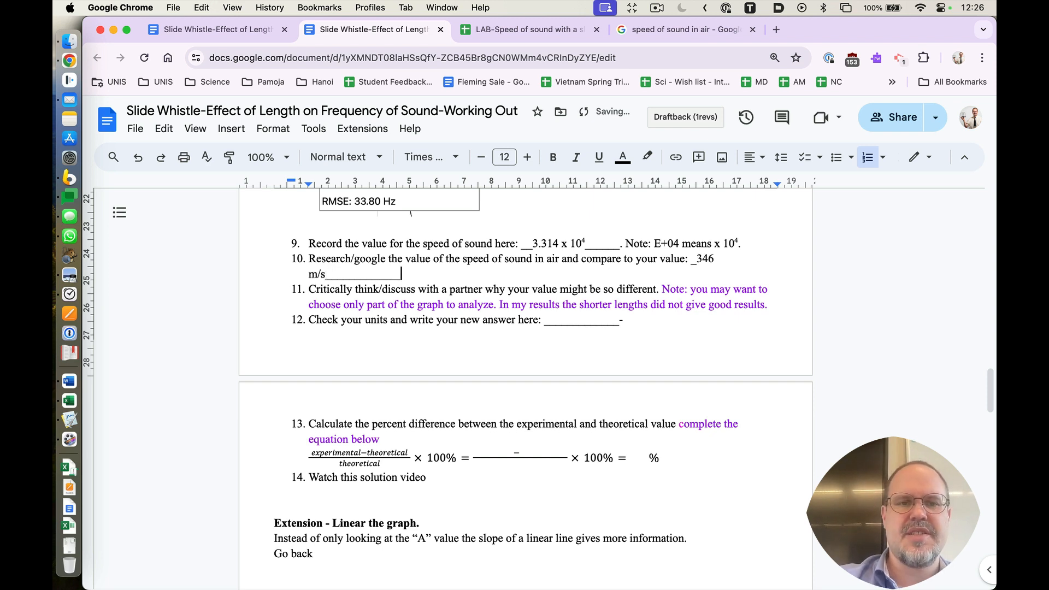
Remove the surplus blank-line underscores after 346 m/s in question 10 so the answer fits on one line.
key("BackSpace")
key("BackSpace")
key("BackSpace")
key("BackSpace")
key("BackSpace")
key("BackSpace")
key("BackSpace")
key("BackSpace")
key("BackSpace")
key("BackSpace")
key("BackSpace")
key("BackSpace")
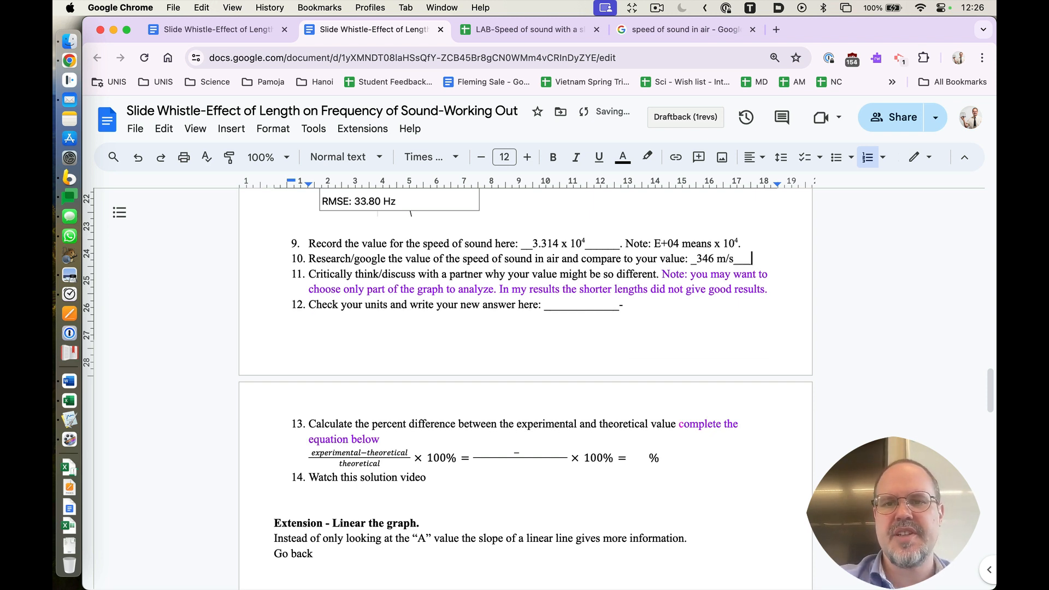
Colour the 346 m/s answer in question 10 and the 3.314 x 10⁴ answer in question 9 red.
left_click_drag(696, 258, 735, 258)
left_click(623, 157)
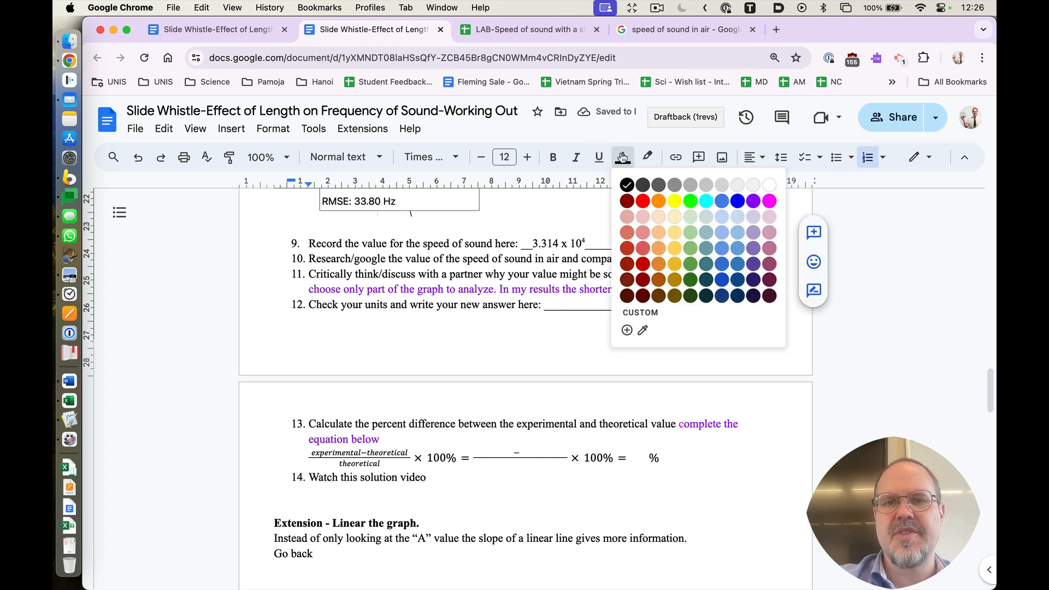
left_click(637, 199)
left_click_drag(532, 243, 587, 243)
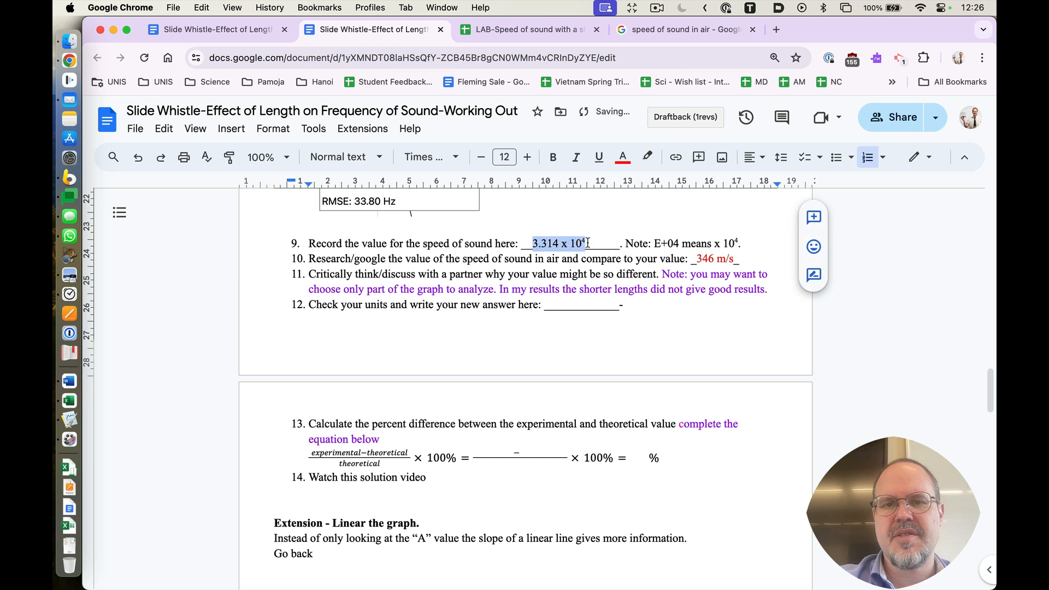
left_click(622, 157)
left_click(638, 199)
left_click(646, 263)
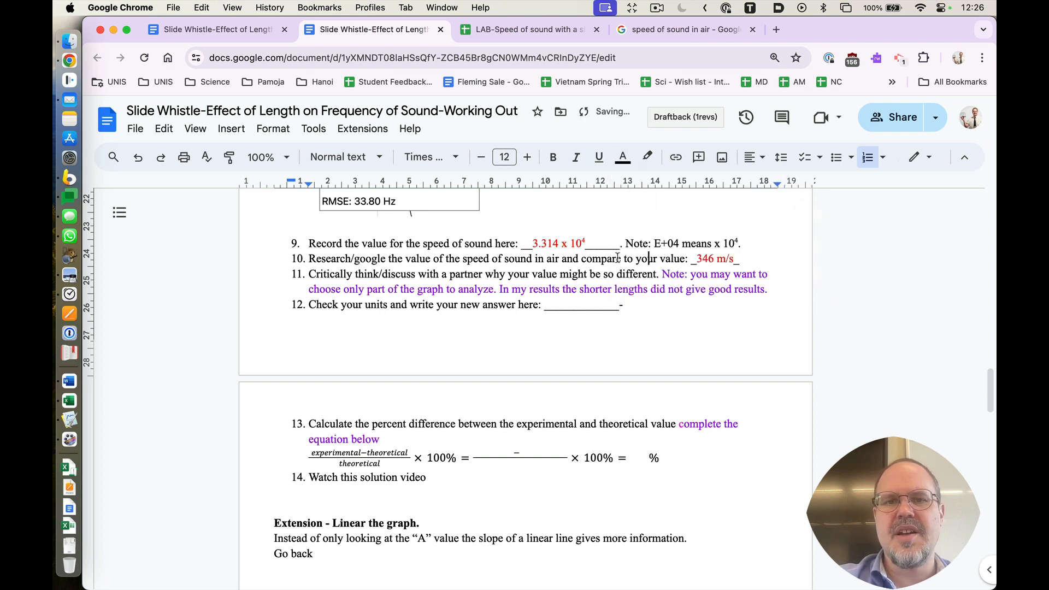
Add =33140 after 3.314 x 10⁴ in question 9 to write the value in ordinary notation.
left_click(591, 243)
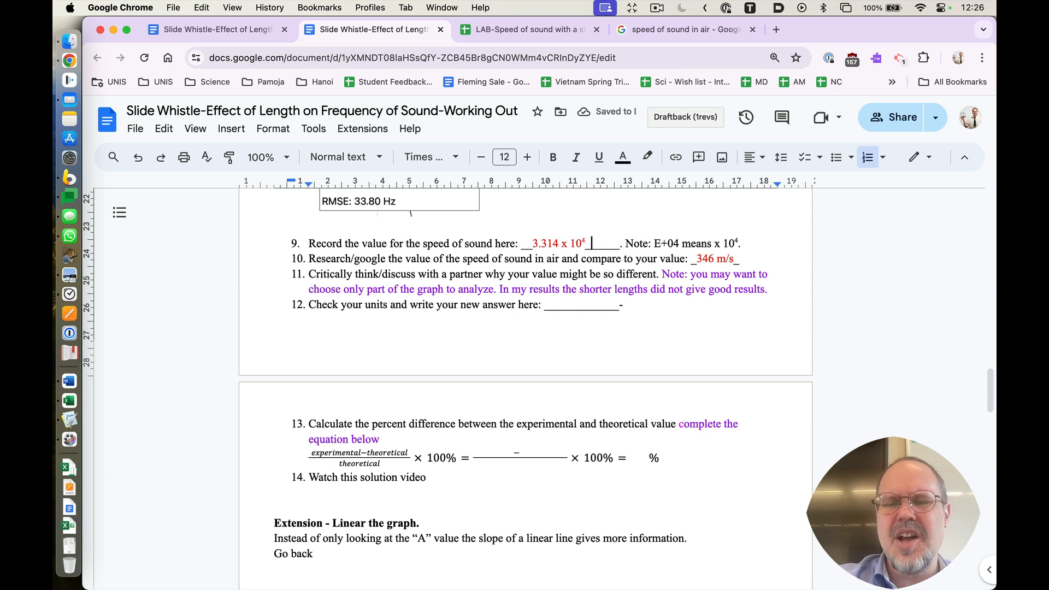
type("=")
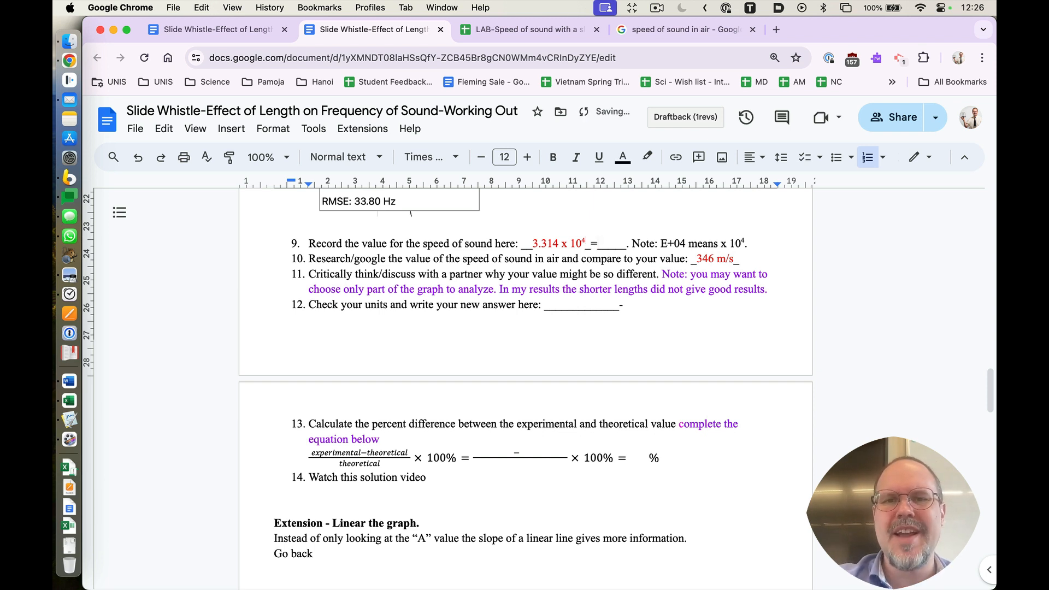
type("3")
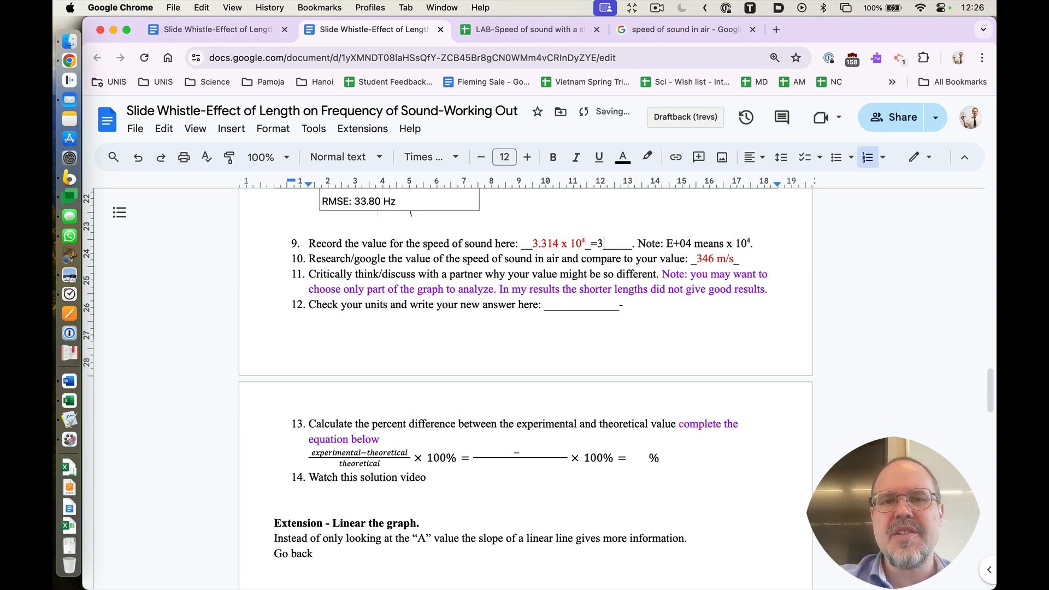
type("314")
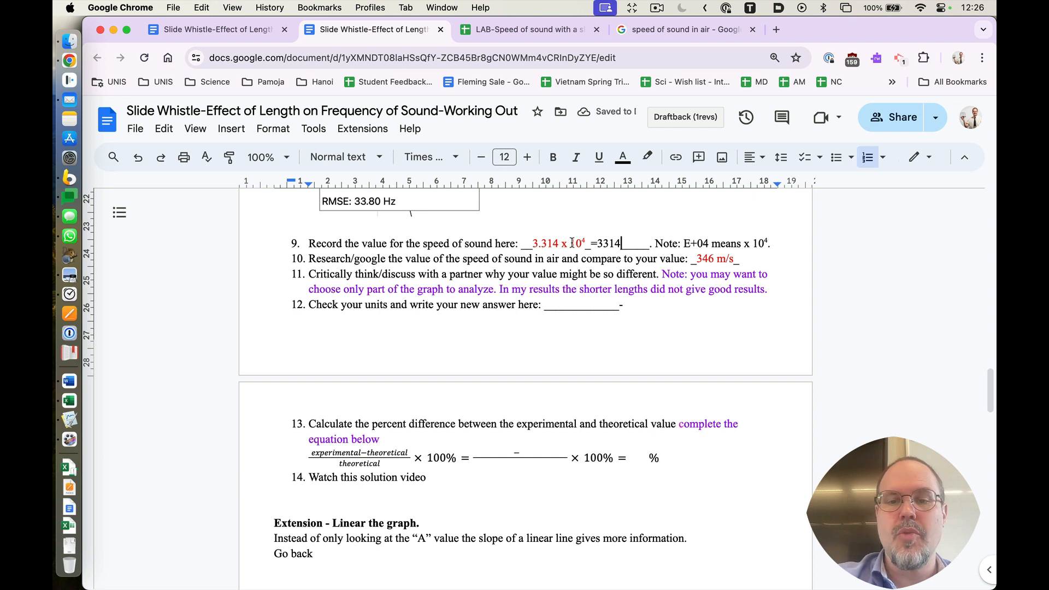
type("0")
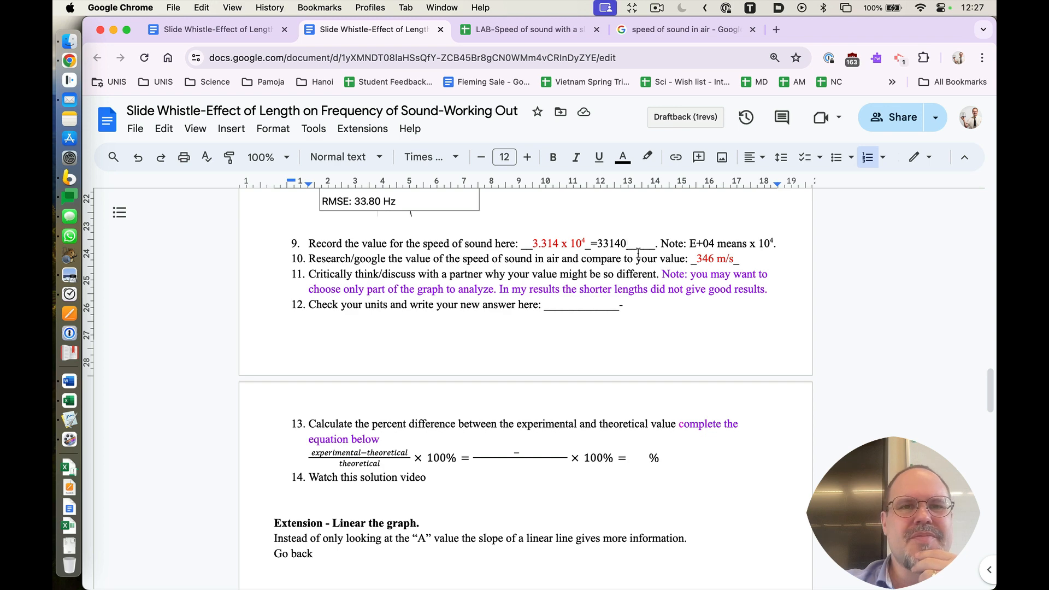
Switch to the slide whistle sample data spreadsheet and check the units of the wavelength column.
left_click(542, 38)
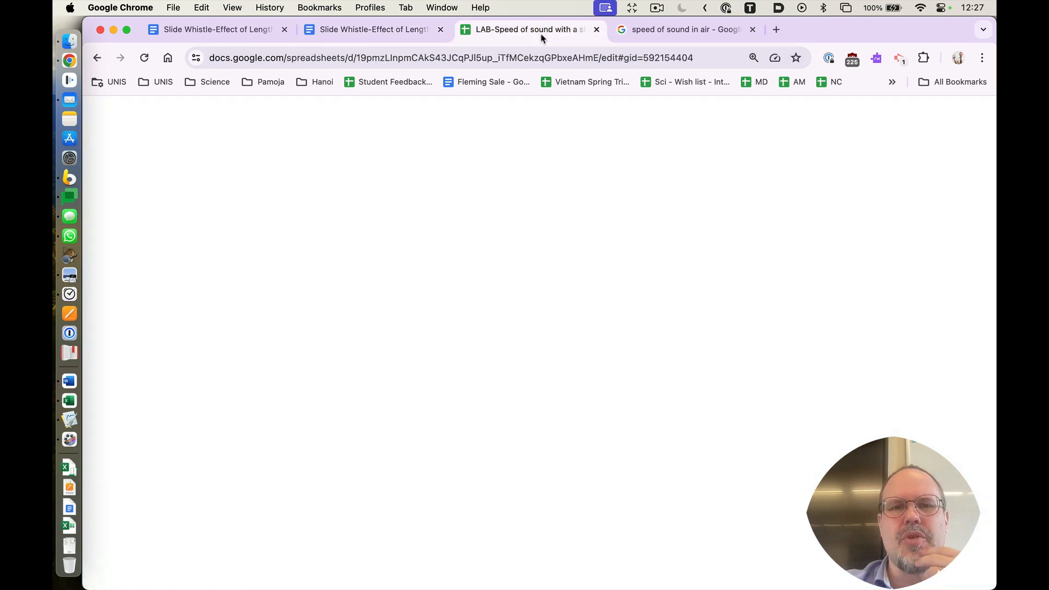
left_click(592, 242)
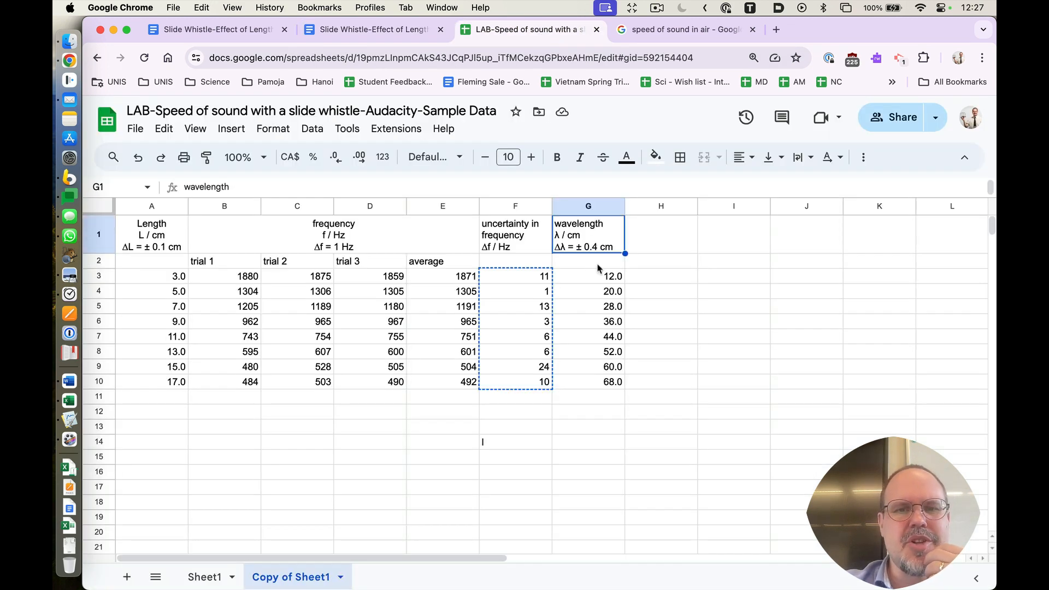
left_click(610, 281)
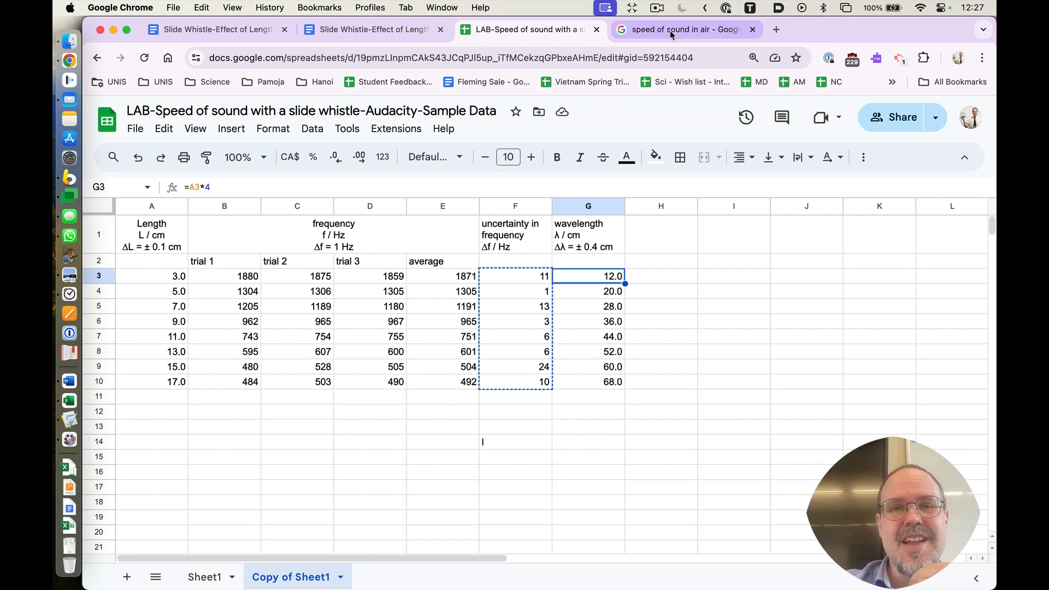
Return to the lab document, add the unit cm/s after 33140 in question 9, and delete the leftover underscores.
left_click(440, 30)
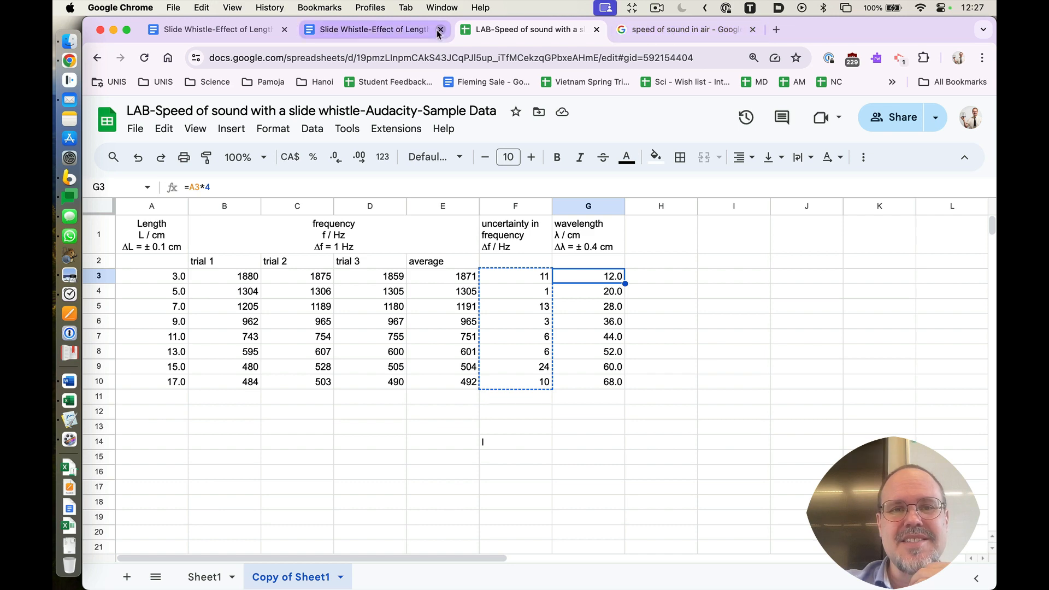
key("super+shift+t")
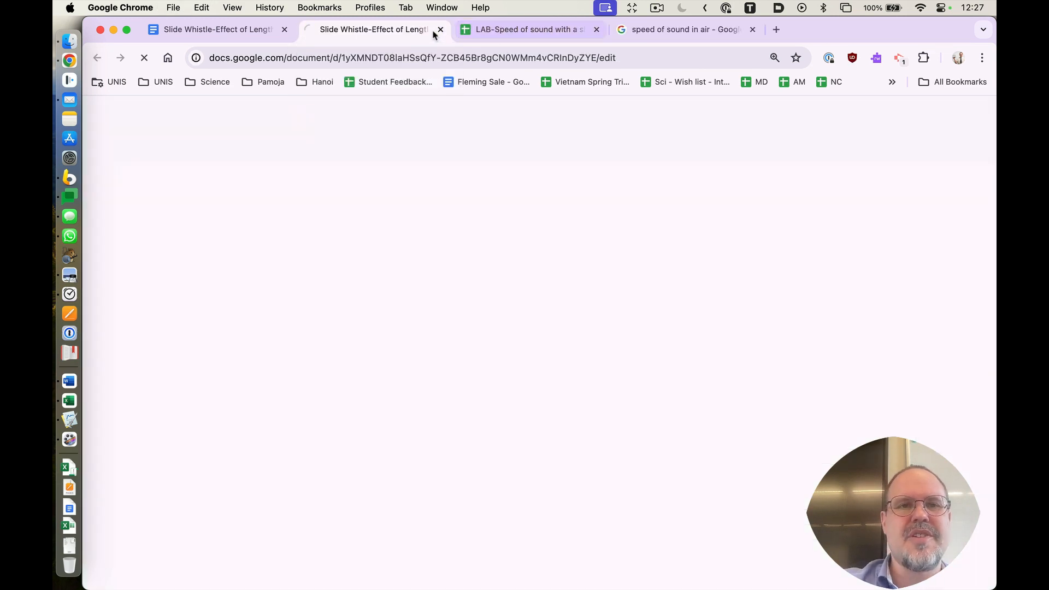
scroll(661, 368, "down", 20)
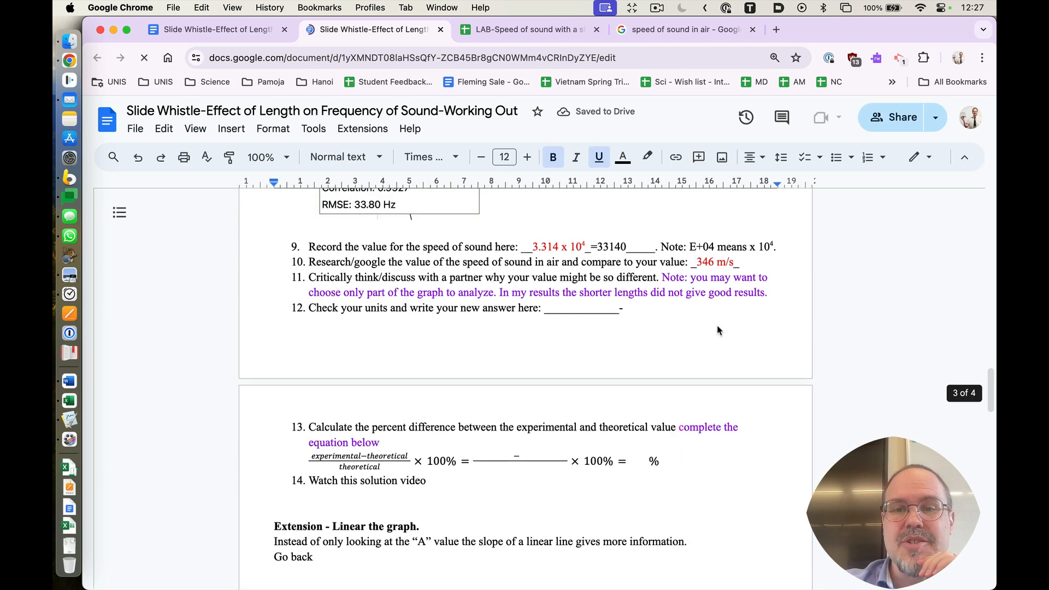
left_click(626, 246)
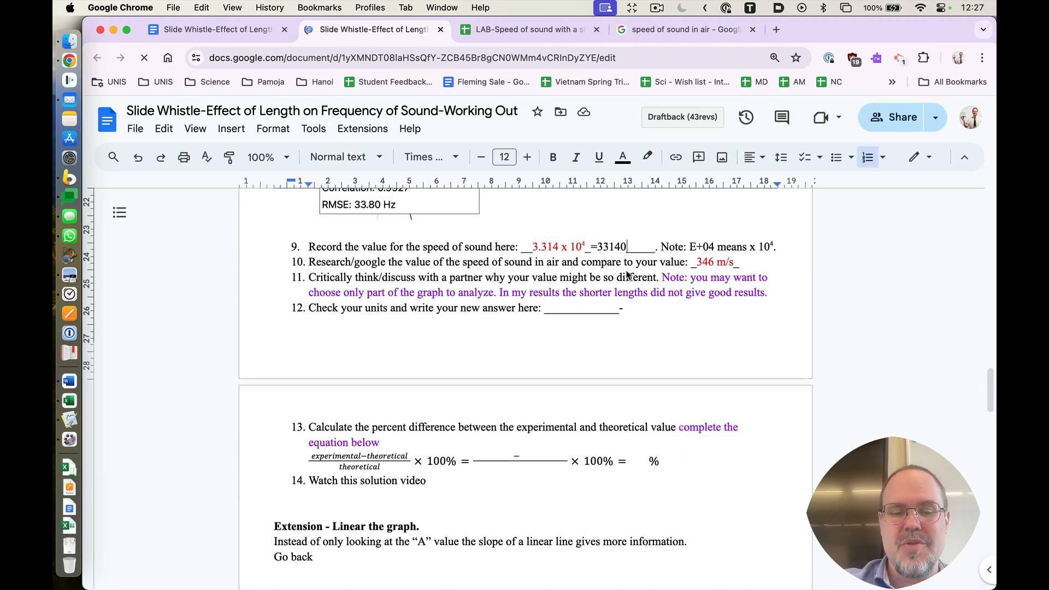
type("cm/s")
key("Delete")
key("Delete")
key("Delete")
key("Delete")
key("Delete")
key("Delete")
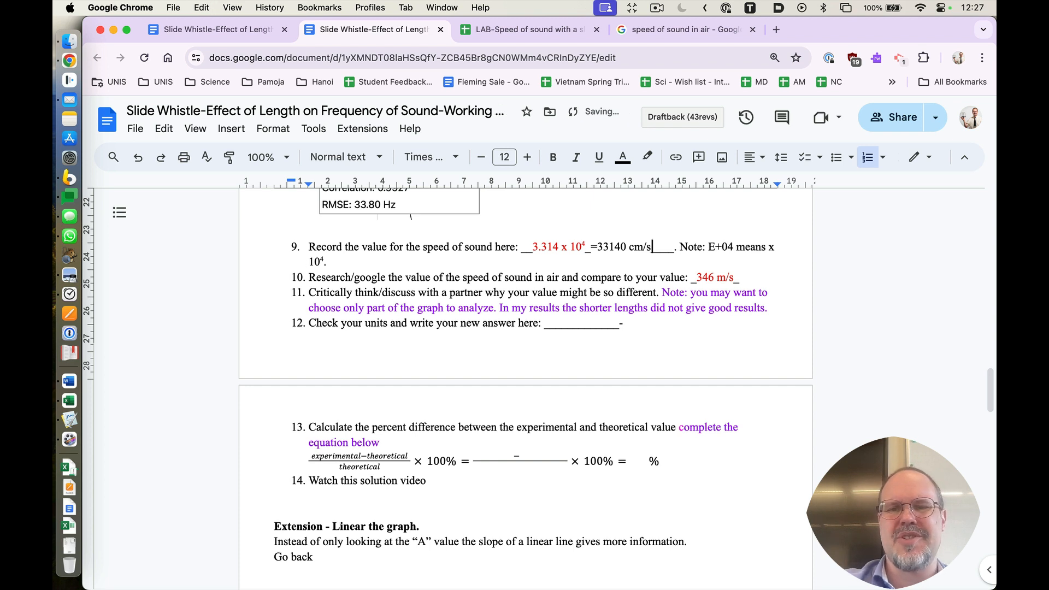
Colour the 33140 cm/s value in question 9 red.
left_click(597, 246, "shift")
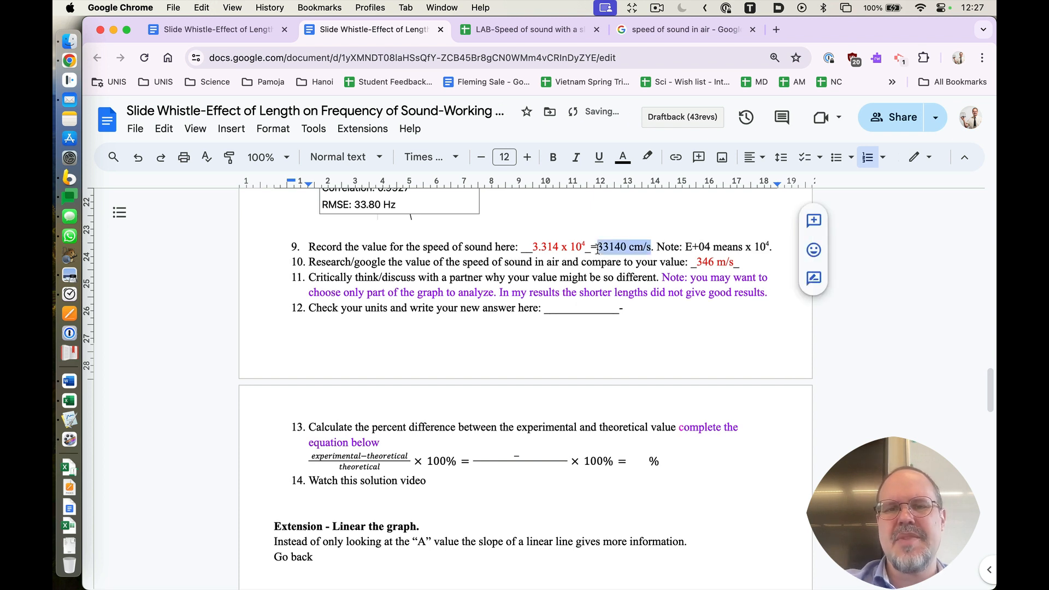
left_click(623, 156)
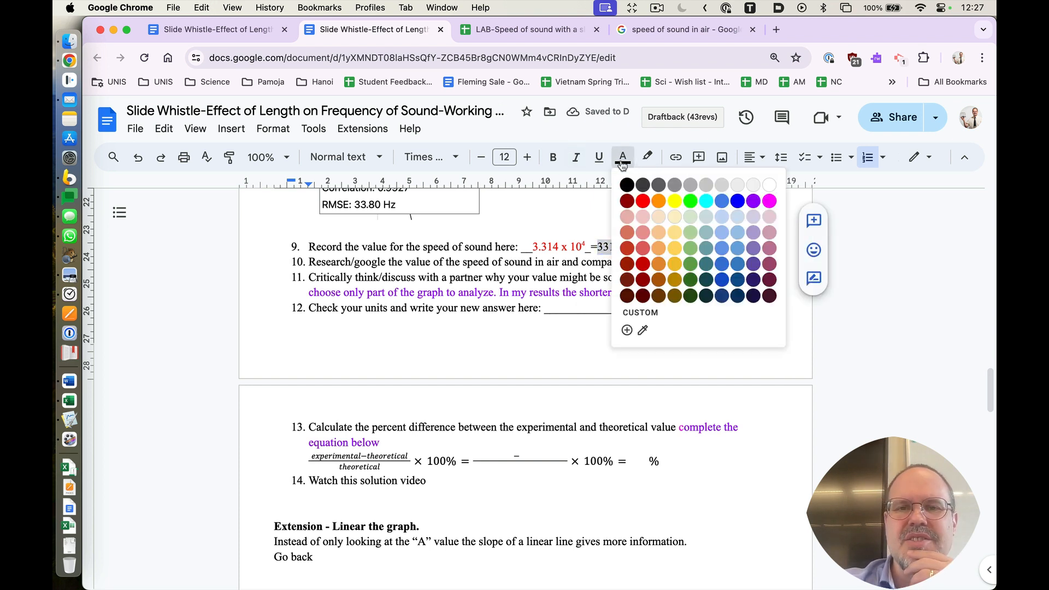
left_click(643, 212)
left_click(622, 298)
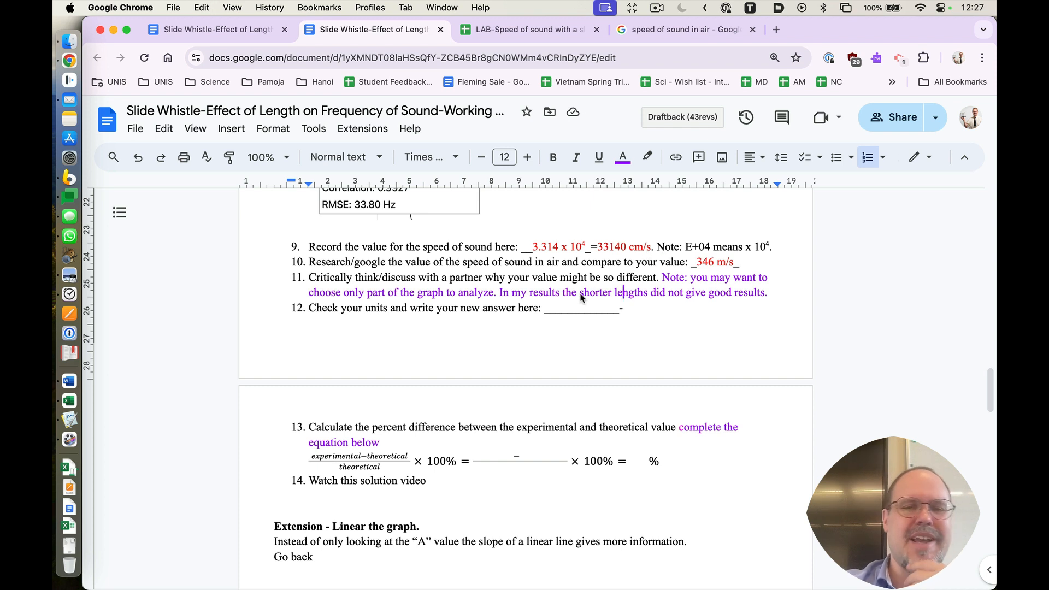
Fill in 331 m/s as the unit-corrected answer in the question 12 blank.
left_click(552, 311)
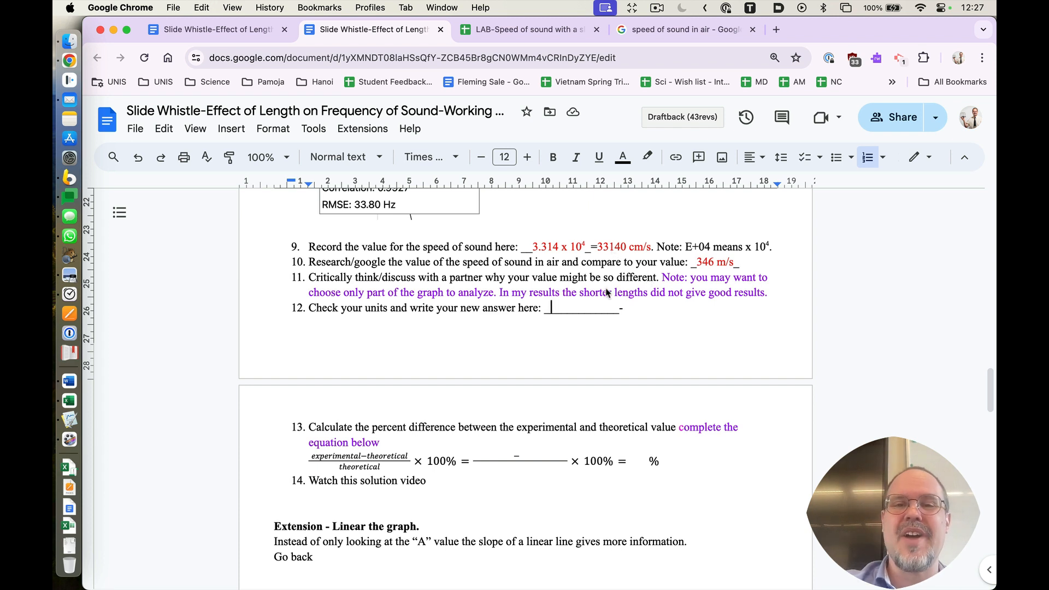
type("33")
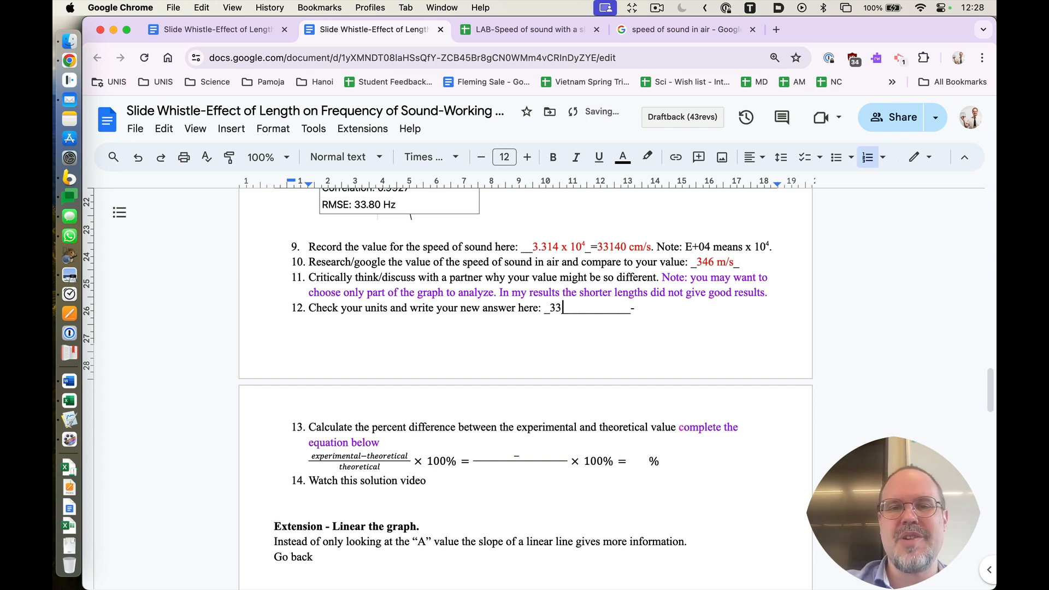
type("1.40")
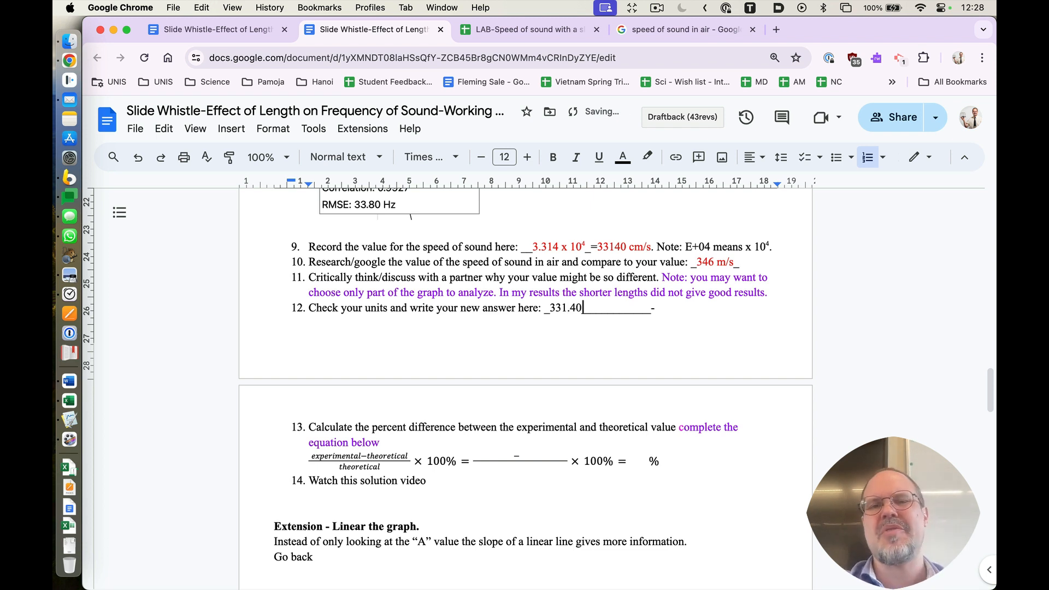
key("BackSpace")
key("BackSpace")
key("BackSpace")
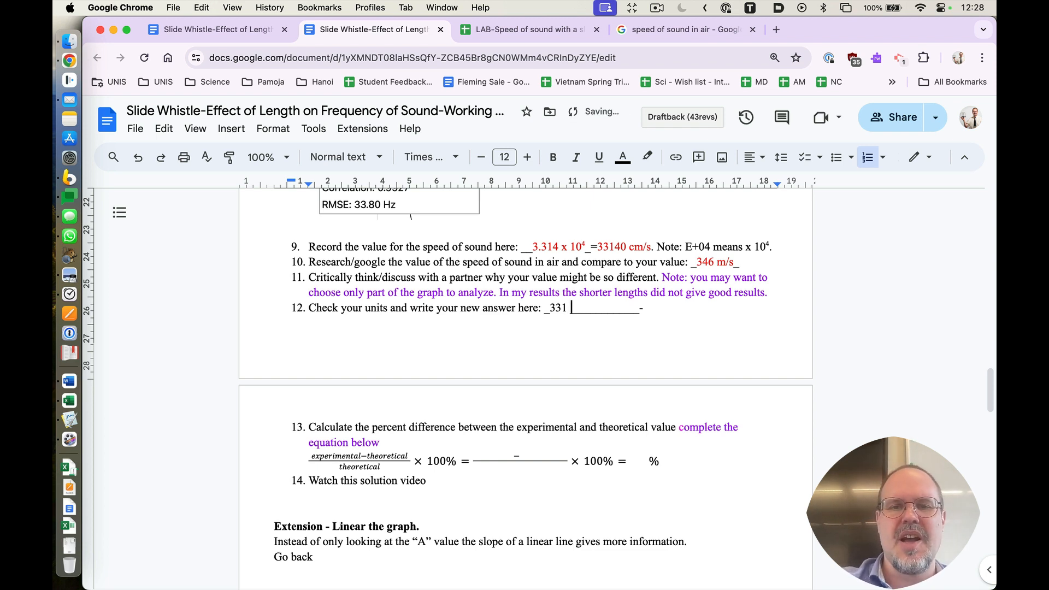
type("m/s")
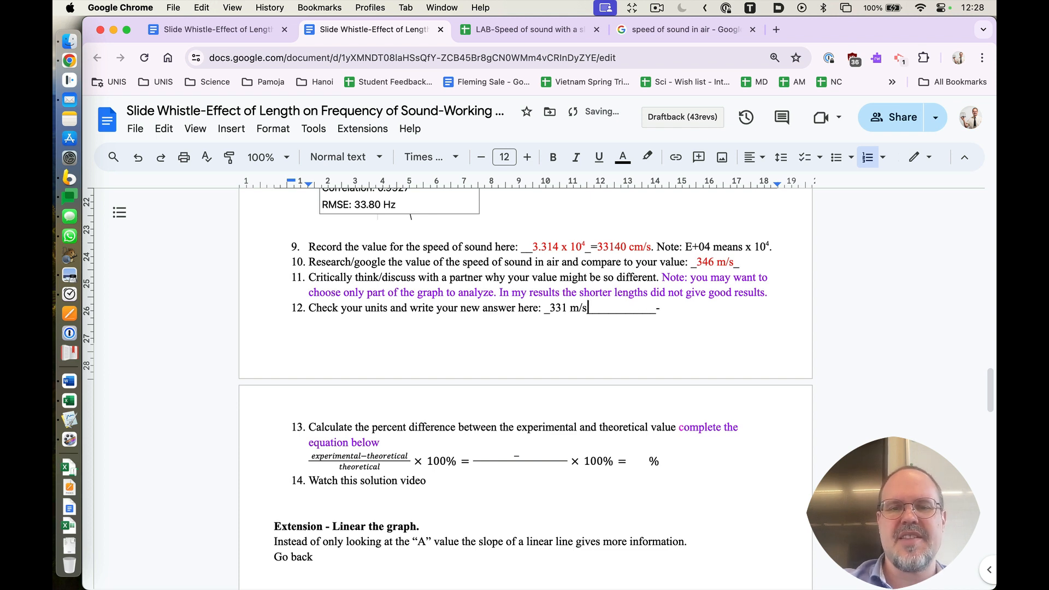
Colour the 331 m/s answer in question 12 red.
key("shift+Left")
key("shift+Left")
key("shift+Left")
key("shift+Left")
key("shift+Left")
key("shift+Left")
key("shift+Left")
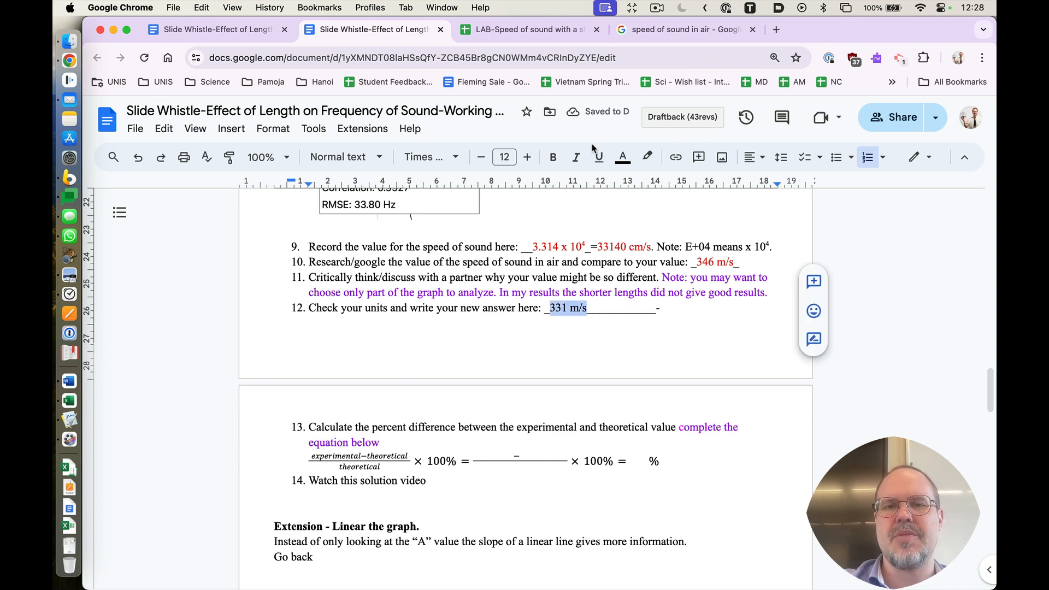
left_click(623, 157)
left_click(647, 202)
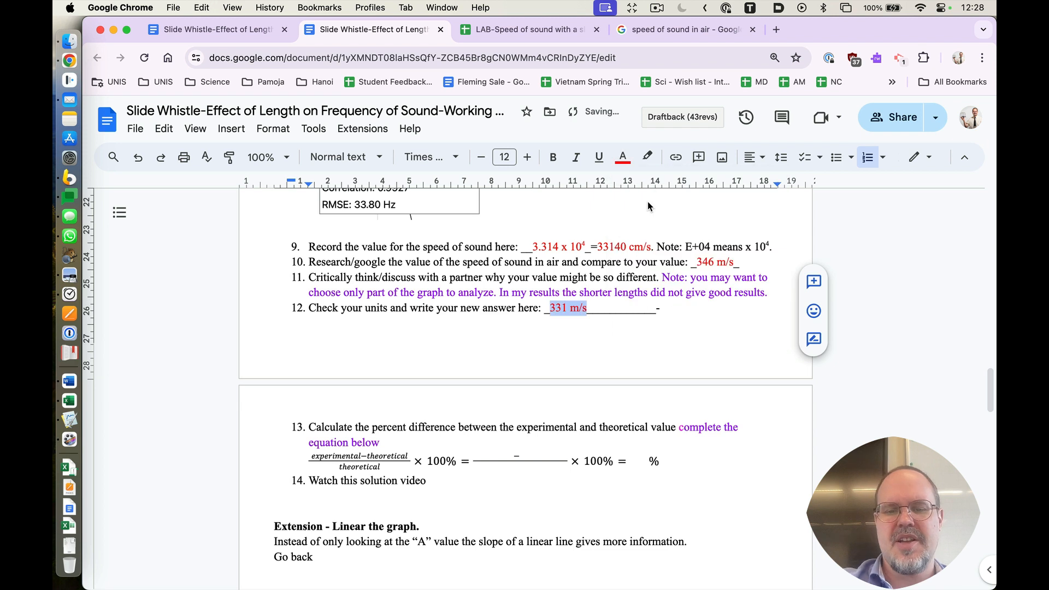
Make the 331 m/s answer in question 12 and the 346 m/s answer in question 10 bold.
key("super+b")
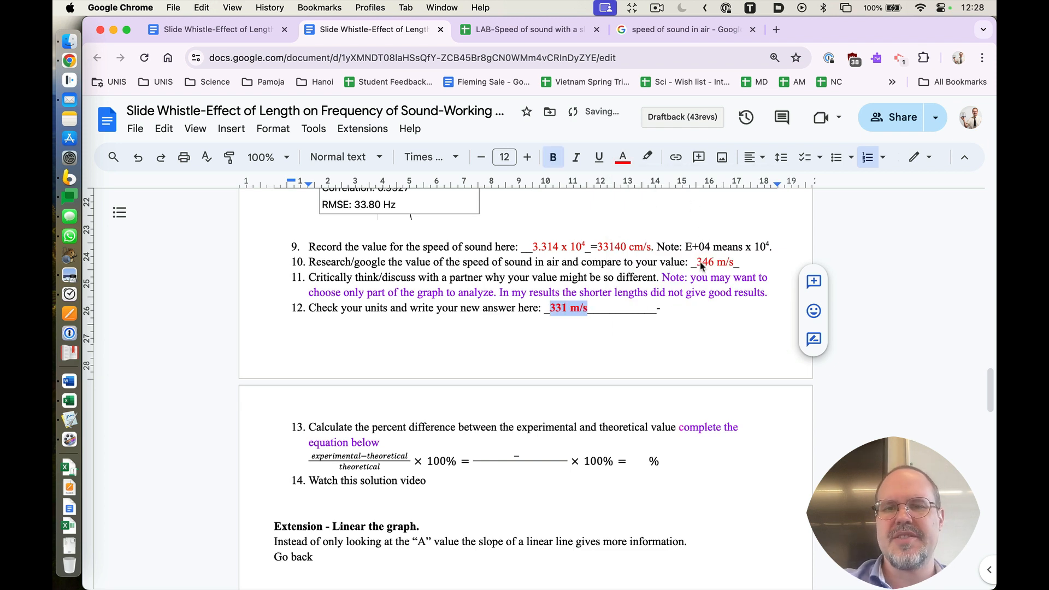
double_click(702, 266)
left_click_drag(735, 265, 700, 264)
key("super+b")
left_click(693, 310)
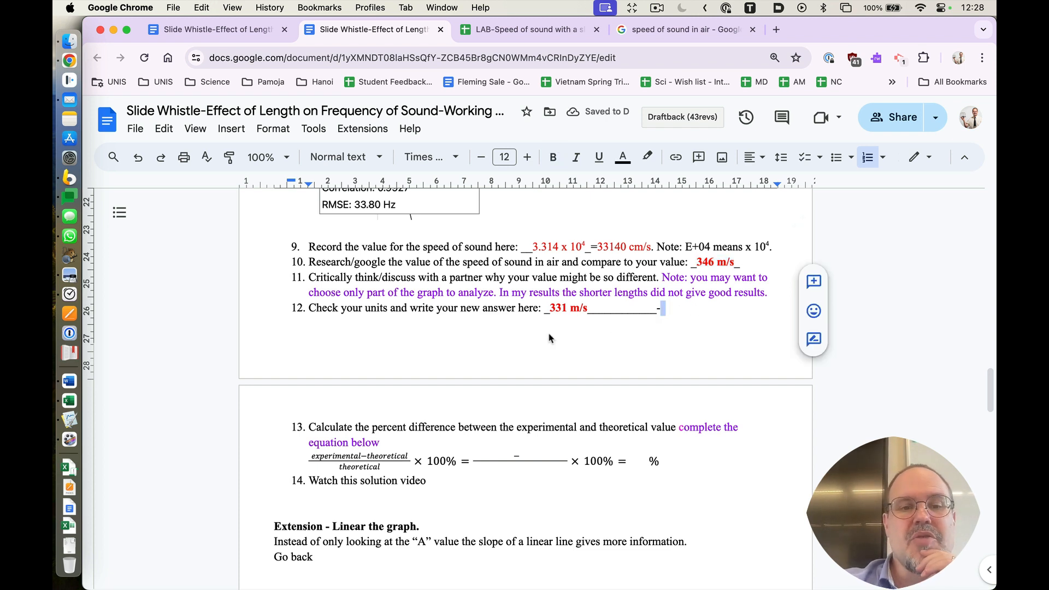
Examine the percent difference equation in question 13 alongside the experimental and theoretical values in questions 12 and 10.
scroll(549, 338, "down", 3)
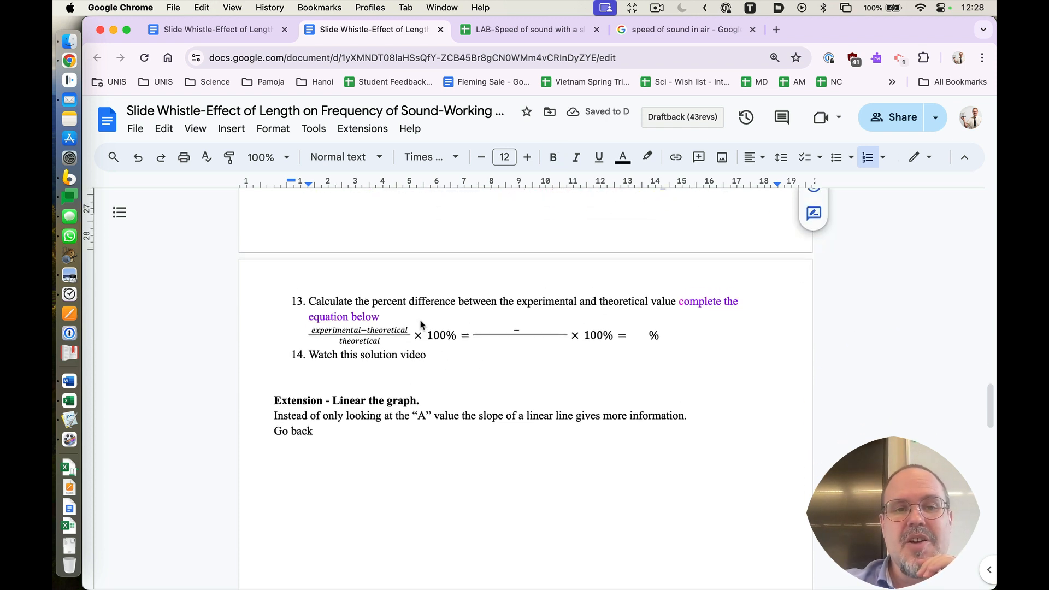
scroll(421, 325, "up", 1)
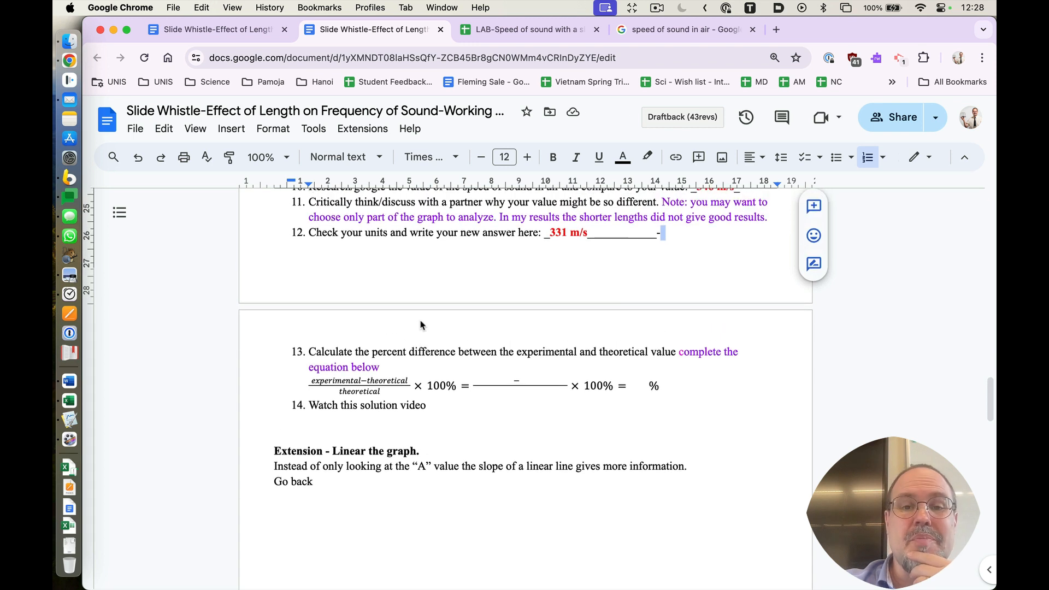
left_click(446, 387)
left_click(485, 385)
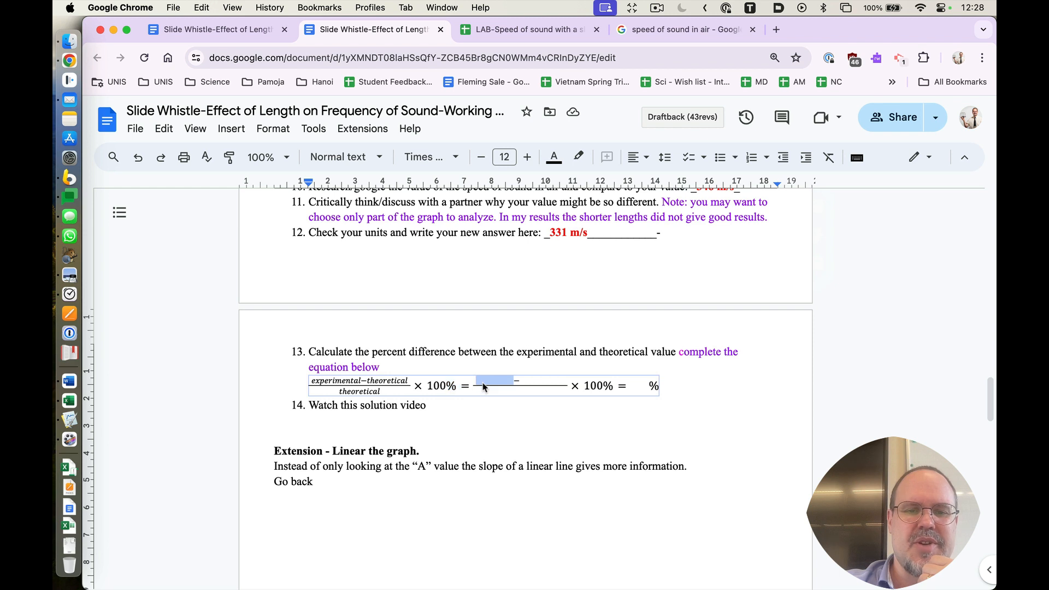
type("d")
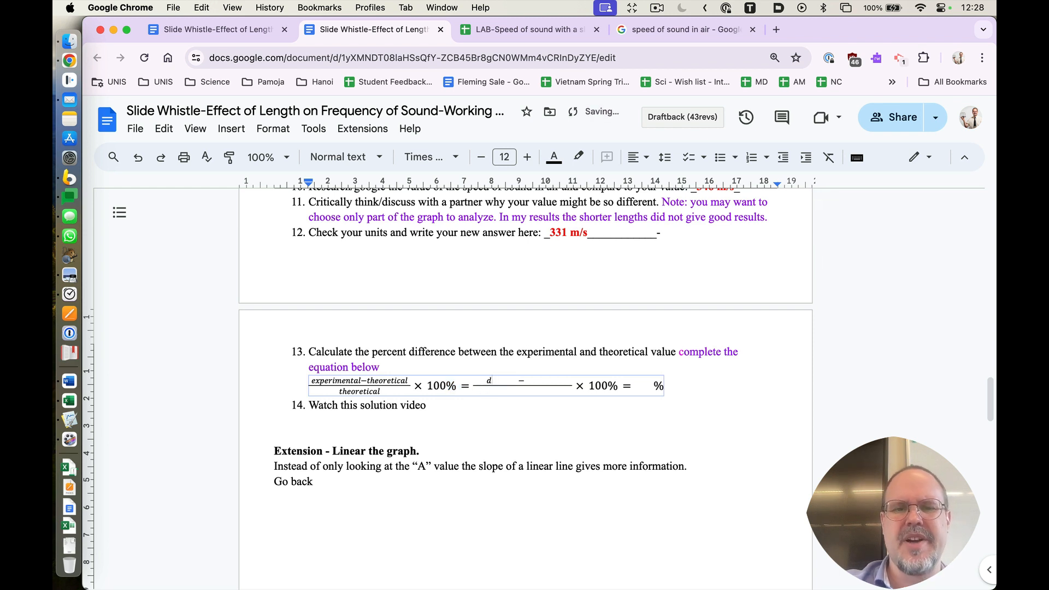
key("BackSpace")
scroll(553, 308, "up", 1)
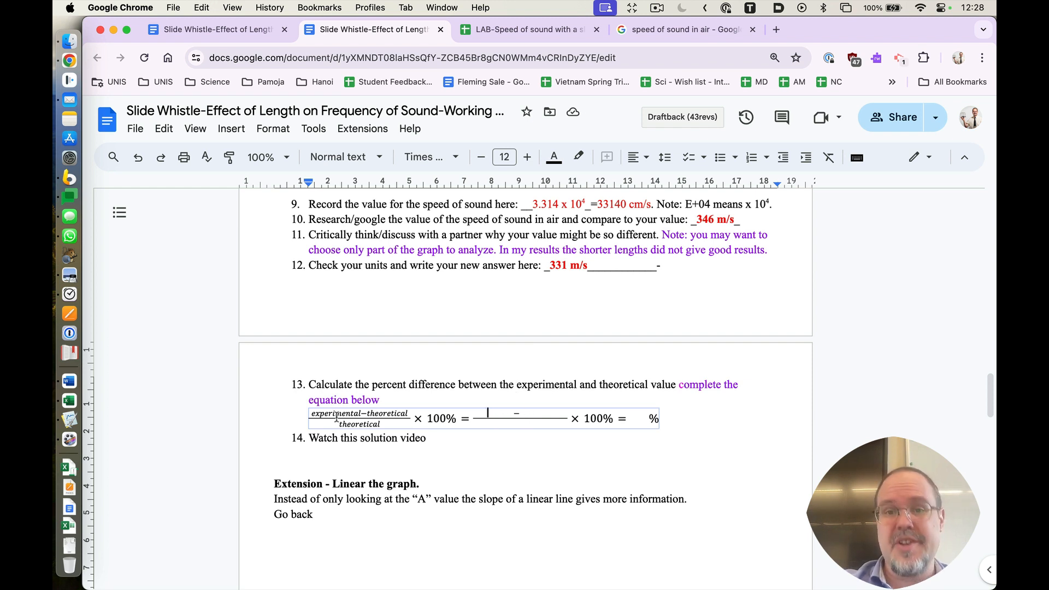
scroll(641, 266, "up", 1)
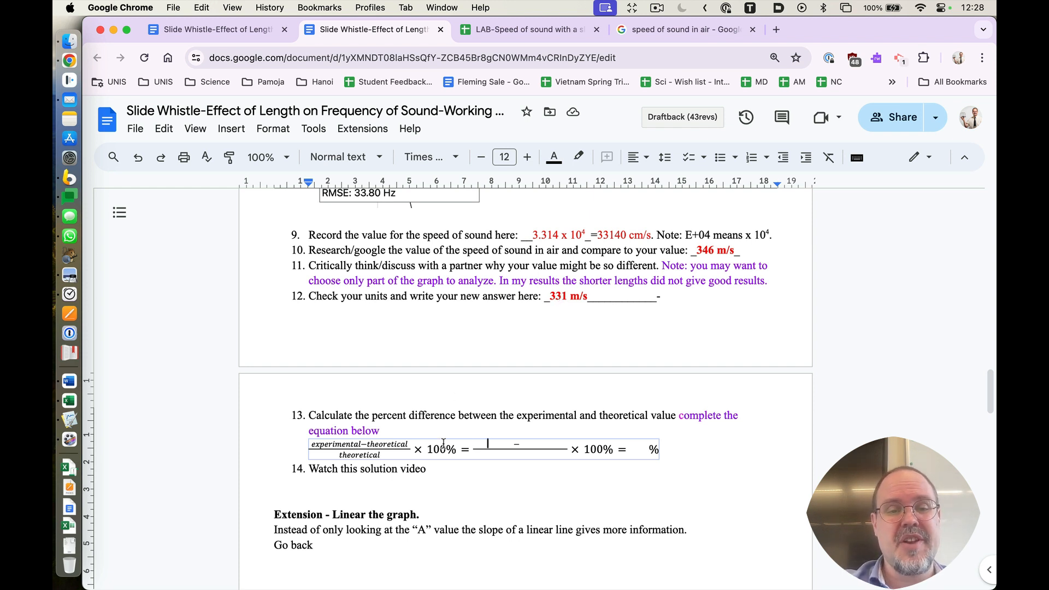
left_click(492, 458)
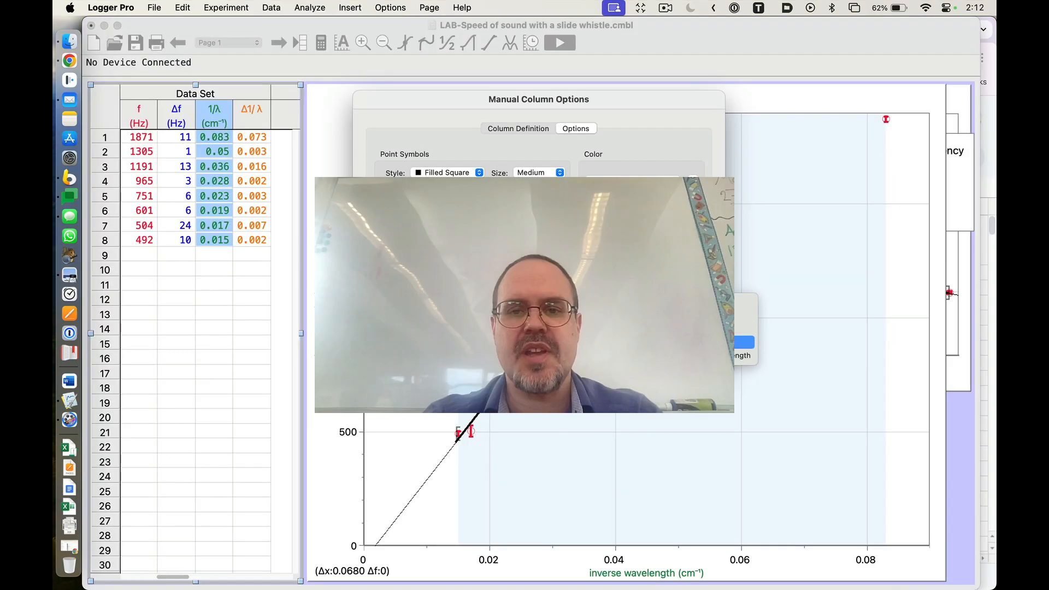
In Logger Pro, apply the Δ1/λ column as error bars for inverse wavelength and move the linear fit box to the graph's lower area.
left_click(711, 355)
left_click(692, 391)
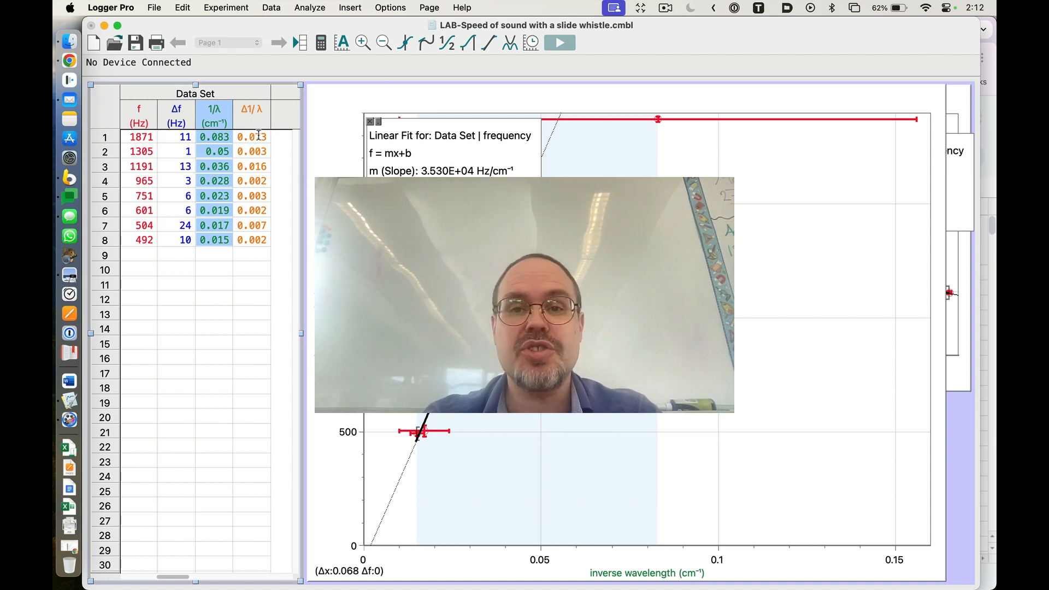
left_click_drag(375, 129, 666, 442)
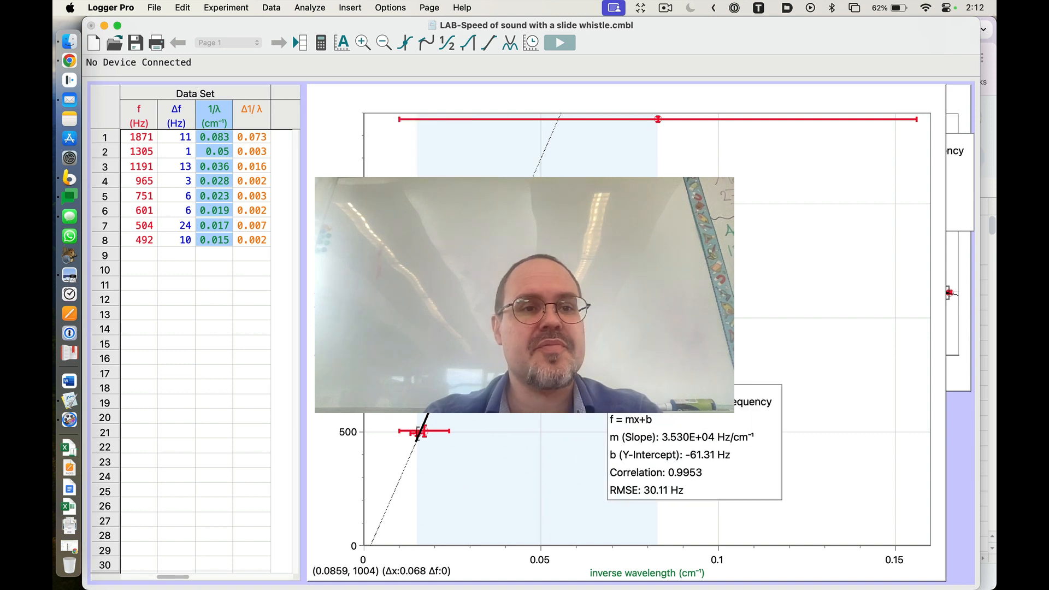